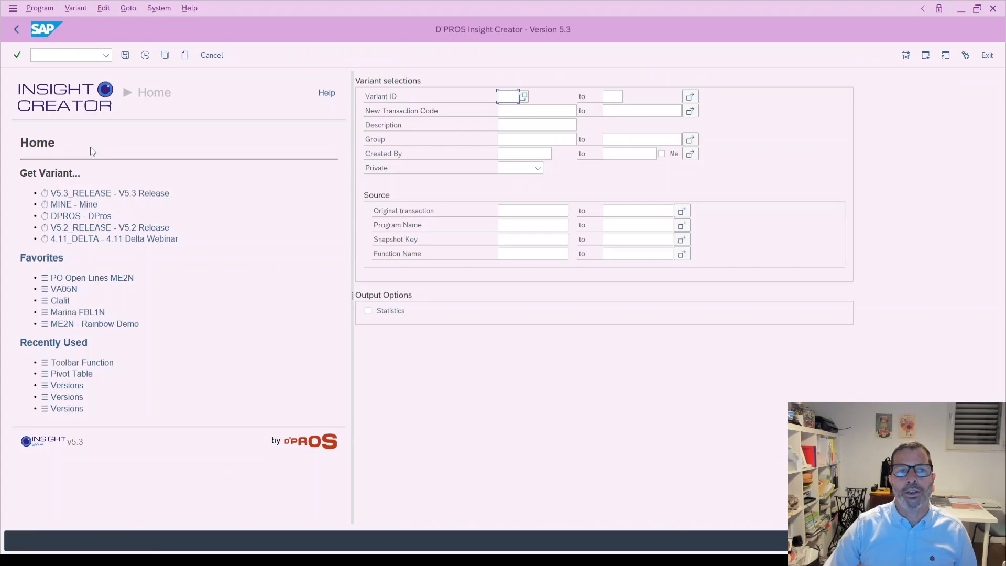
- Create a variant described "Version" from transaction me2n, using variant name 2012 and layout /DEMO
left_click(184, 55)
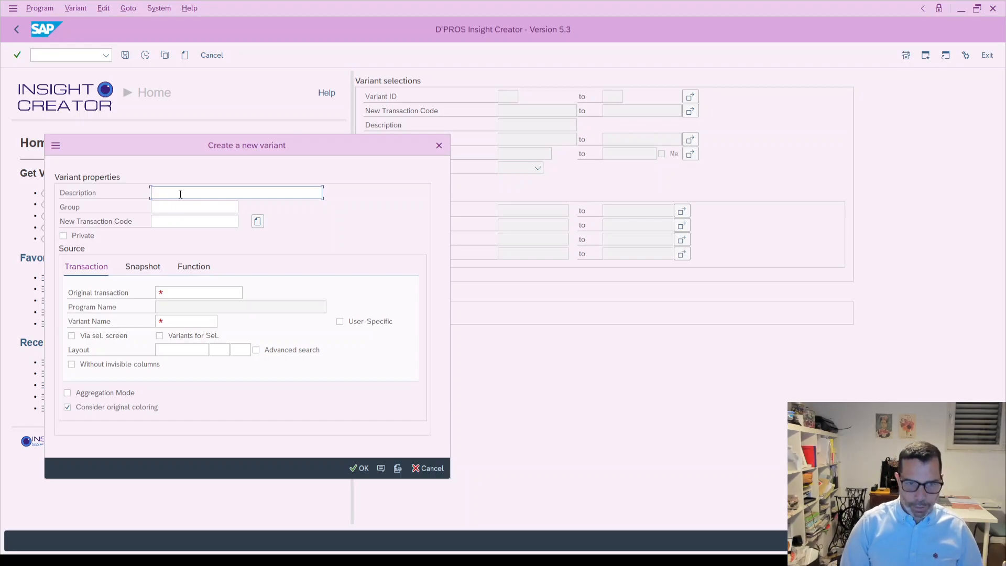
type("Version")
left_click(183, 292)
type("me2n")
left_click(182, 322)
left_click(167, 87)
left_click(169, 351)
left_click(172, 366)
left_click(356, 470)
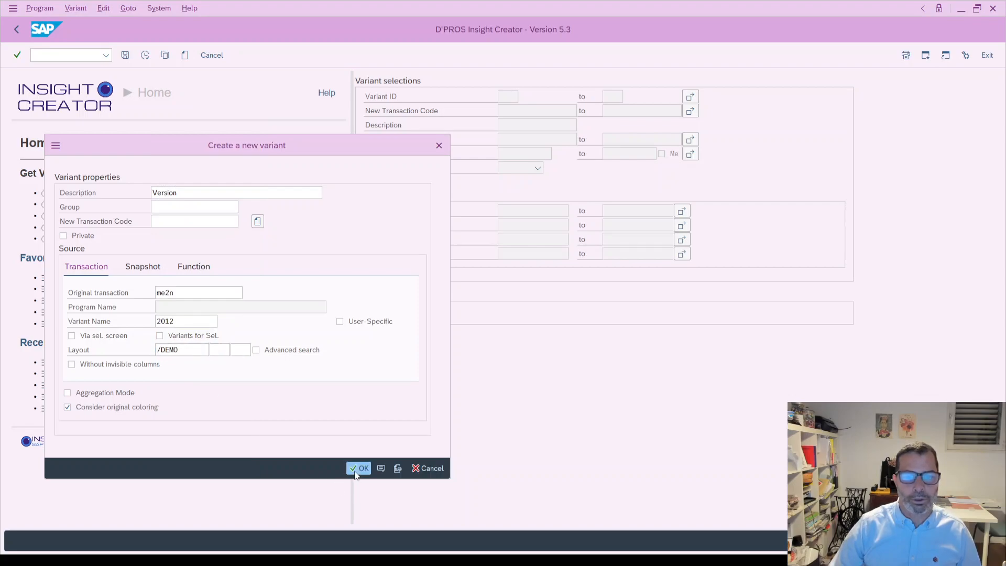
- Run the new Version variant to view its report, and return to the variants list
double_click(61, 129)
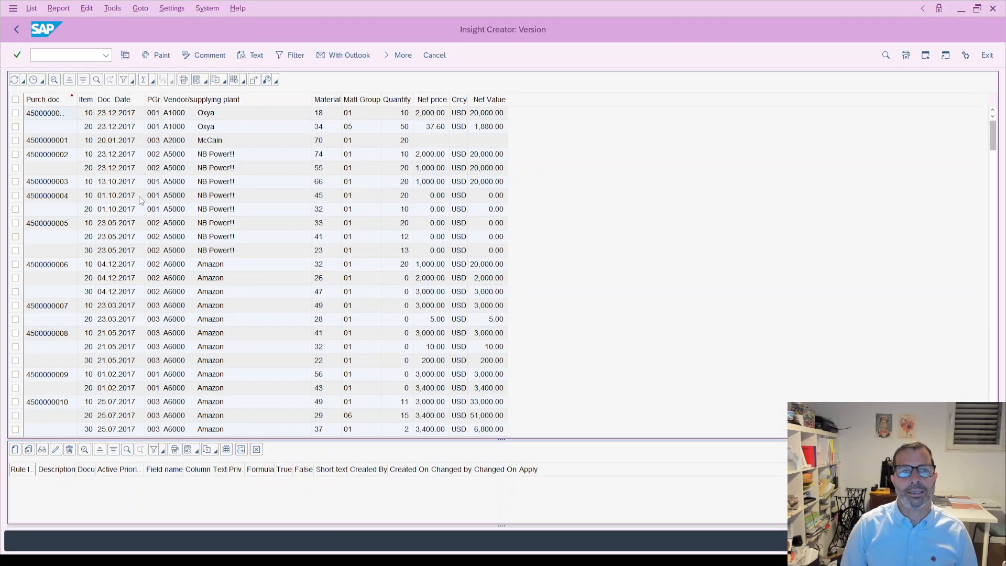
left_click(17, 30)
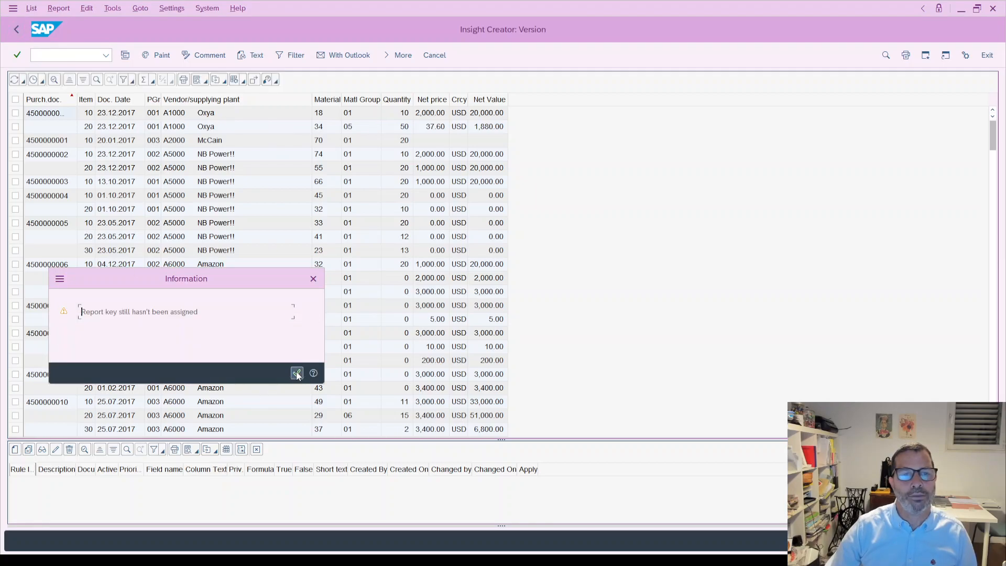
left_click(297, 373)
- Generate a version of the Version variant
left_click(14, 130)
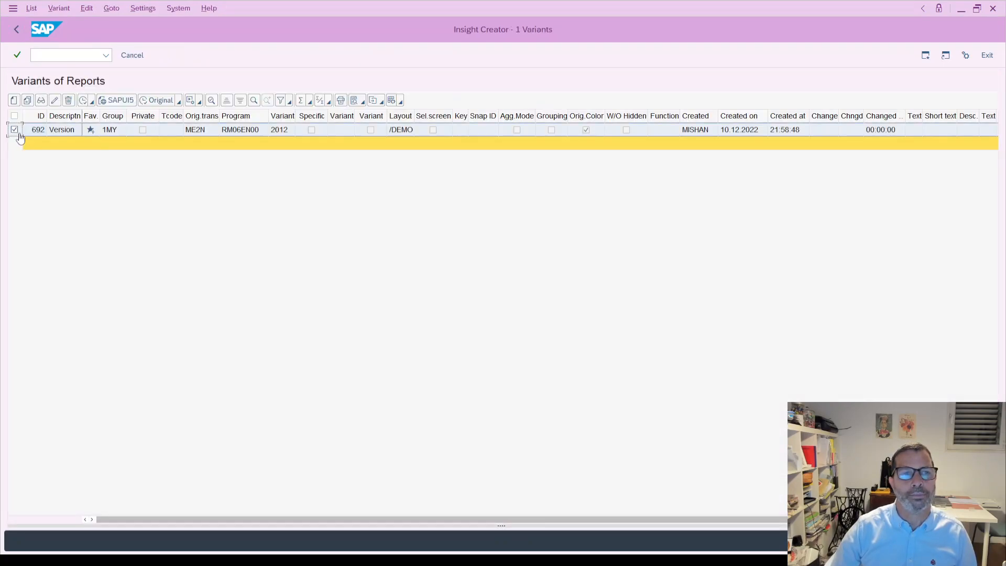
left_click(59, 9)
mouse_move(76, 166)
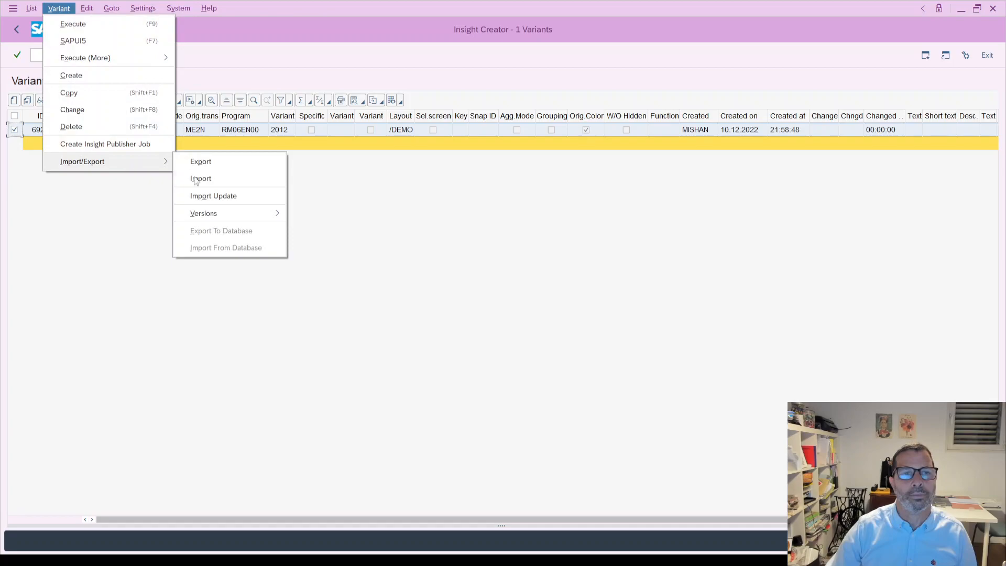
mouse_move(198, 212)
left_click(314, 231)
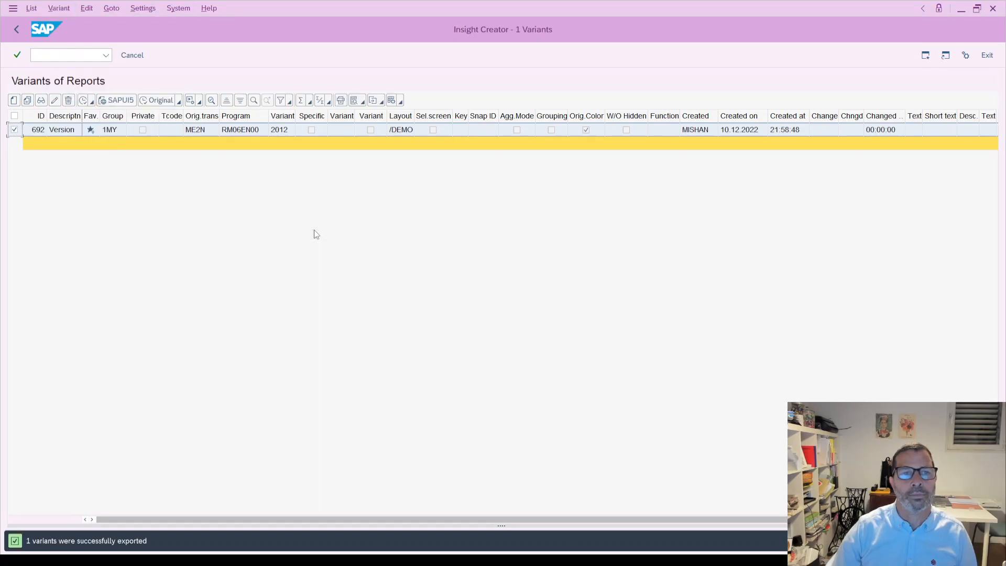
- Run the Version variant and start a new formula column copied from the Vendor/supplying plant column
left_click(61, 130)
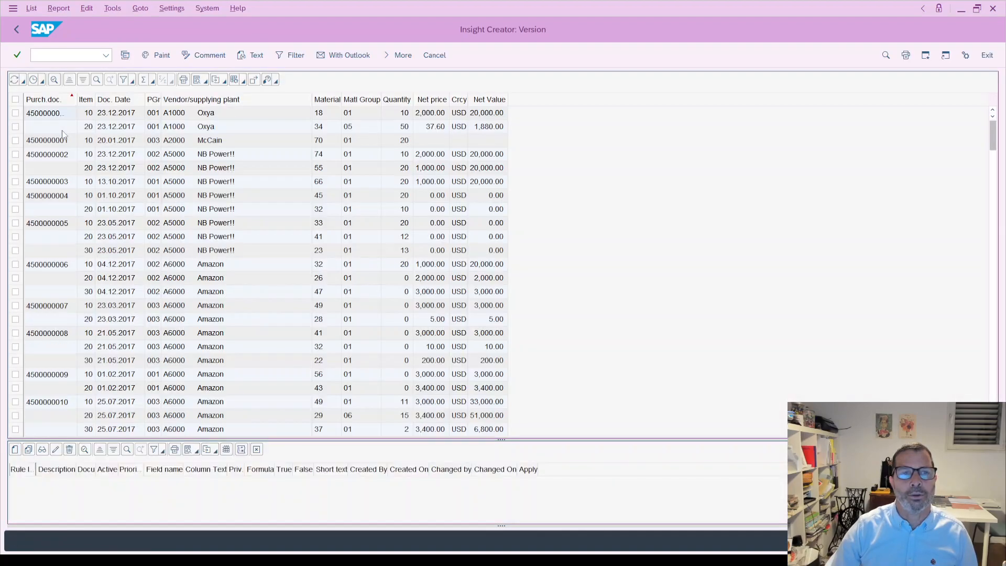
left_click(186, 103)
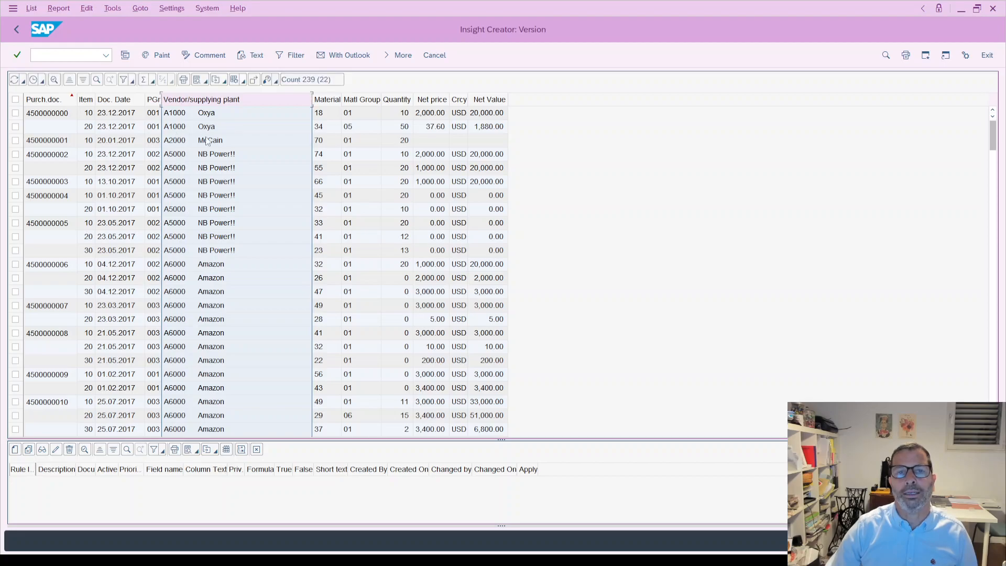
left_click(400, 58)
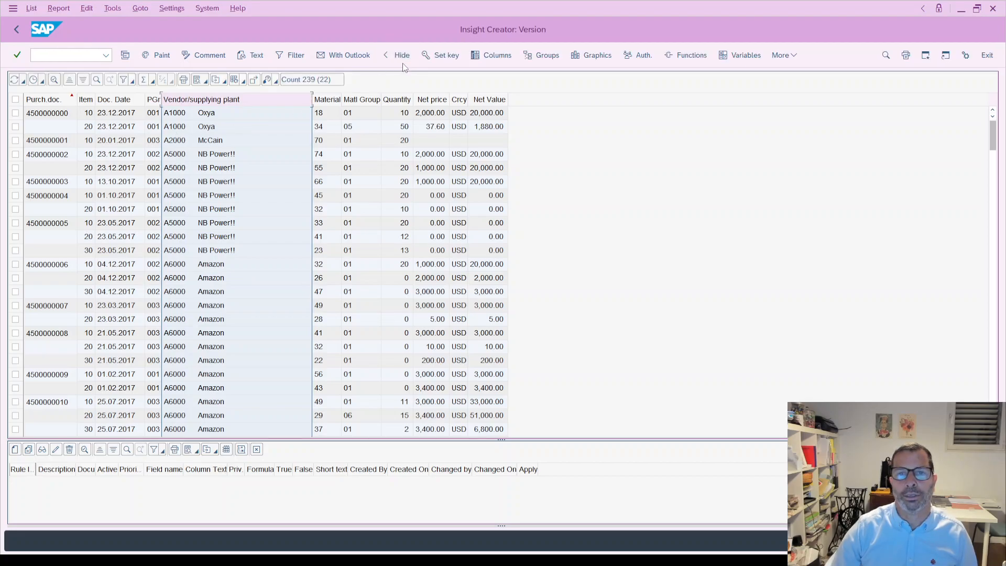
left_click(496, 54)
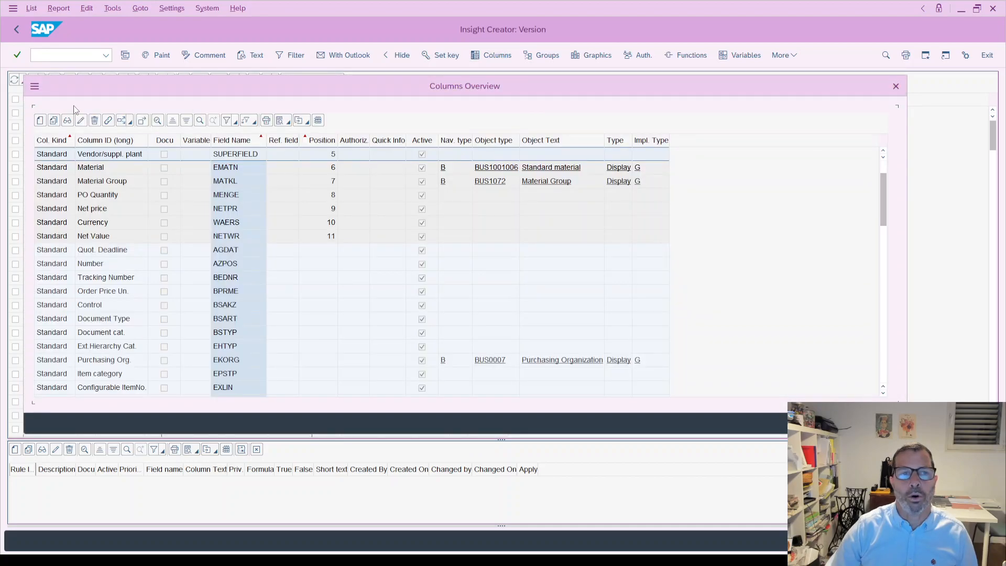
left_click(54, 120)
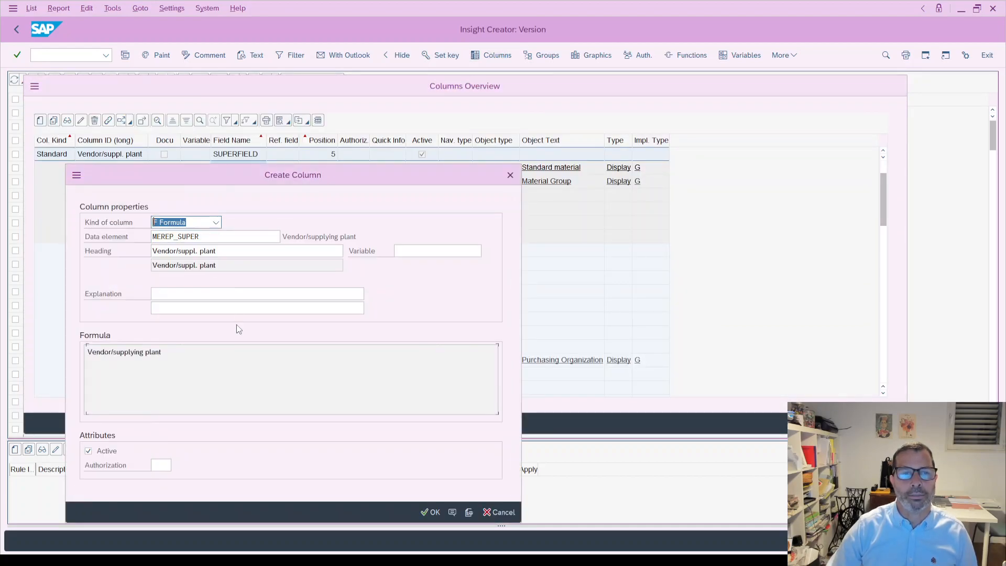
- Set the new column's data element to LIFNR, clear its heading and continue to the formula editor
left_click(203, 267)
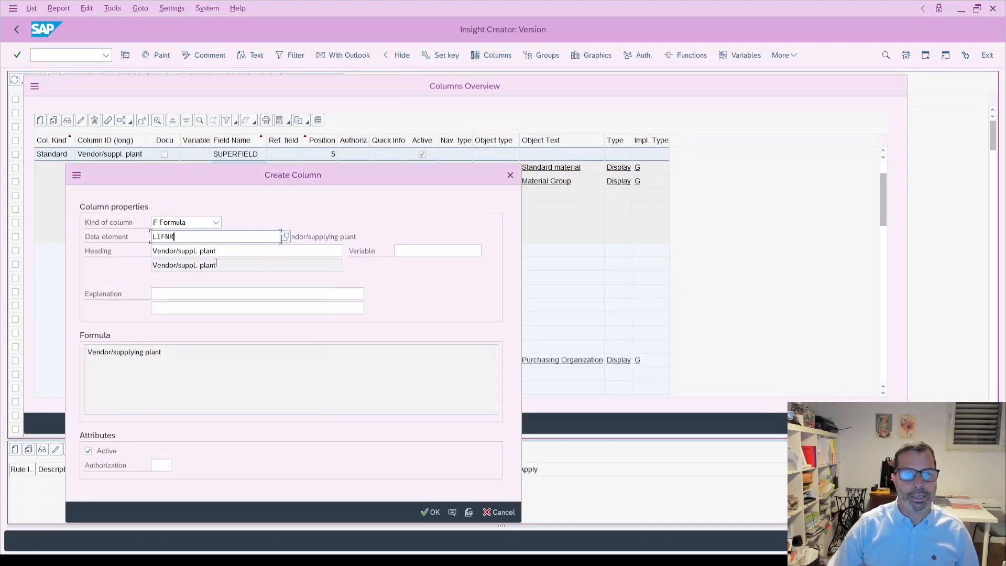
left_click_drag(214, 250, 25, 238)
key("Delete")
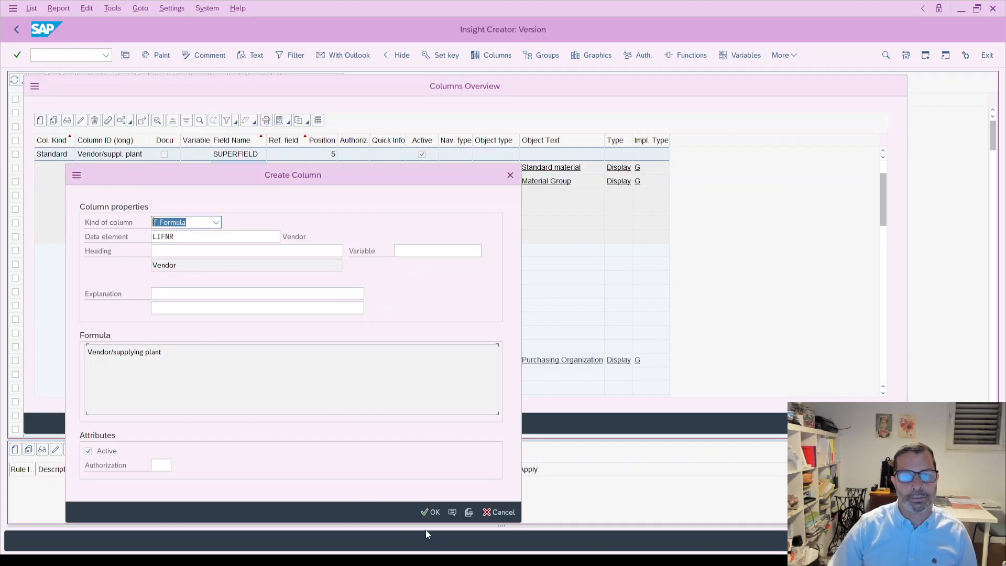
left_click(427, 513)
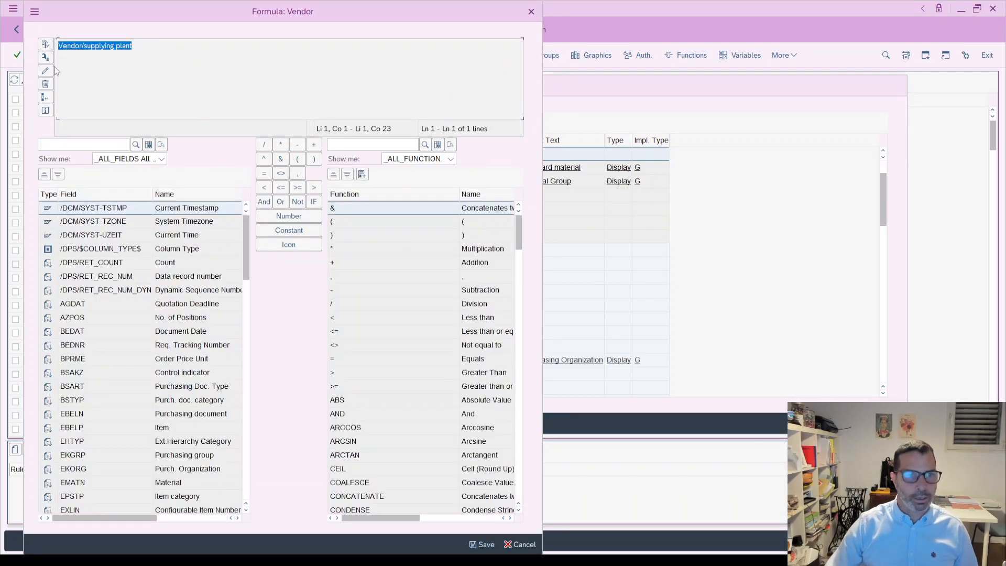
- Replace the existing formula with the string function LEFT applied to the Vendor/supplying plant field
left_click(45, 84)
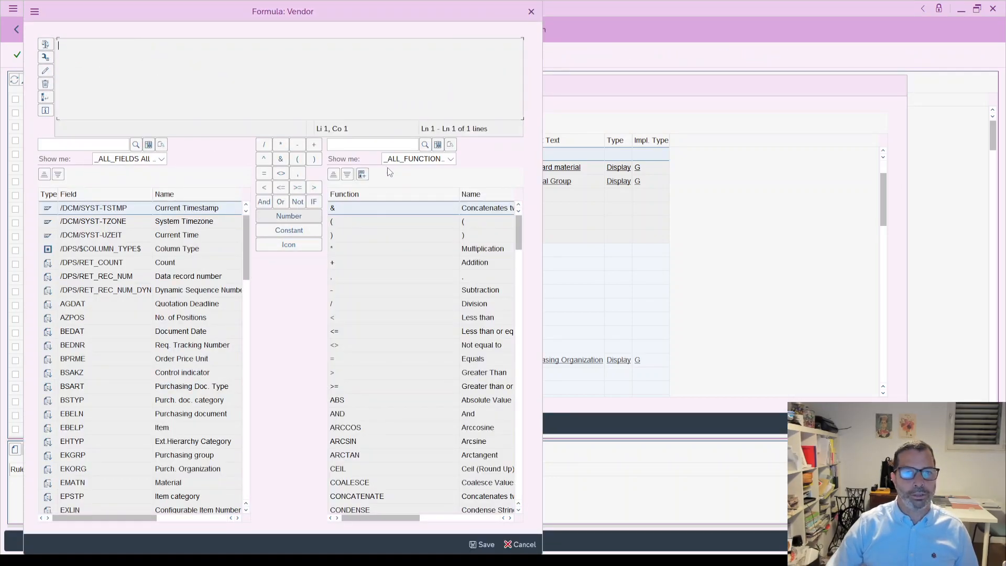
left_click(450, 158)
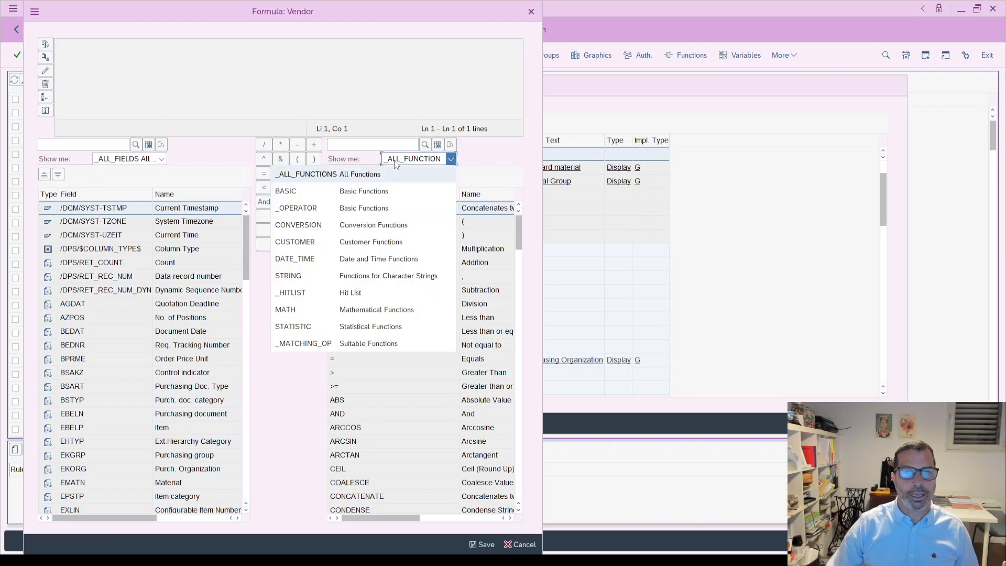
left_click(295, 279)
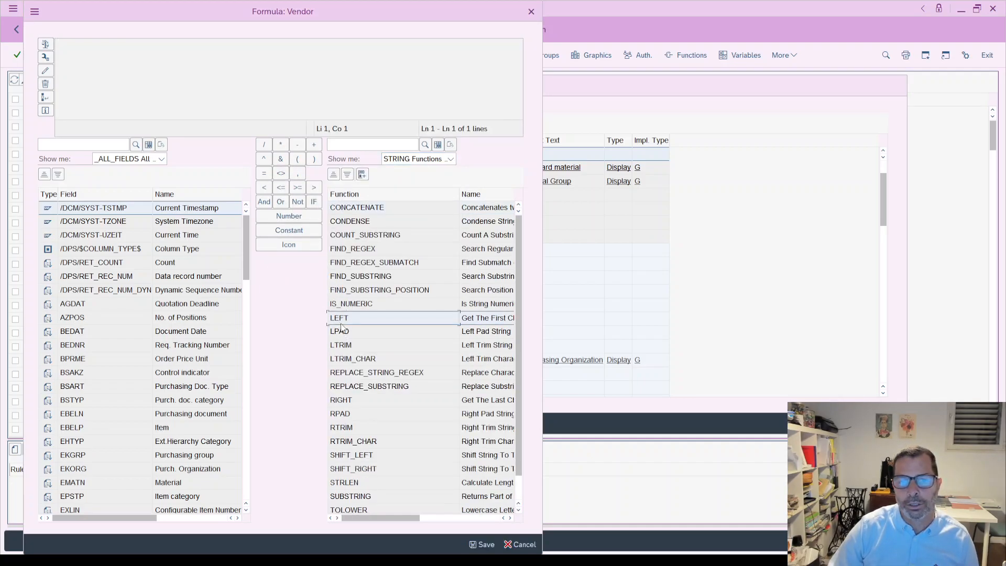
double_click(339, 318)
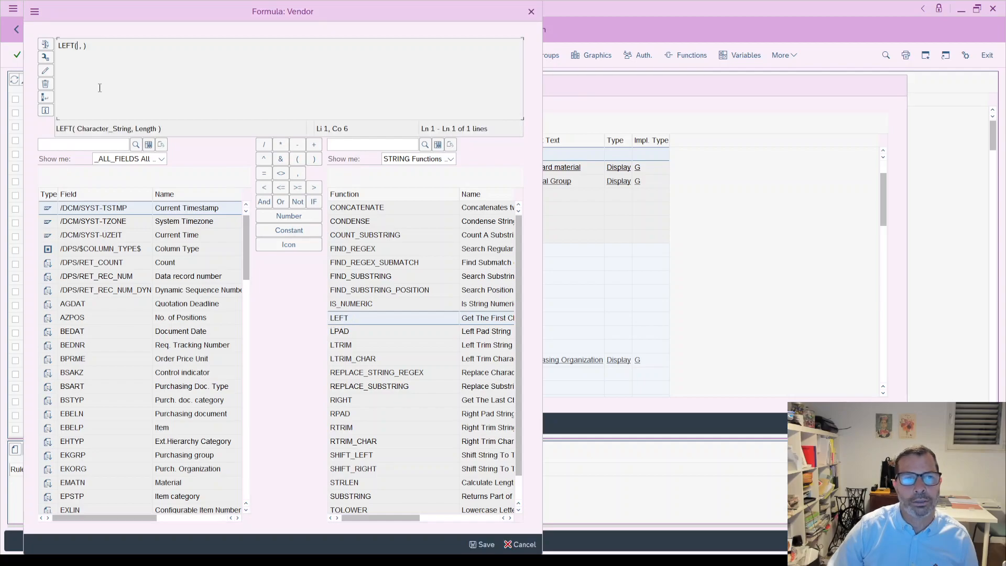
left_click(75, 146)
key("ctrl+v")
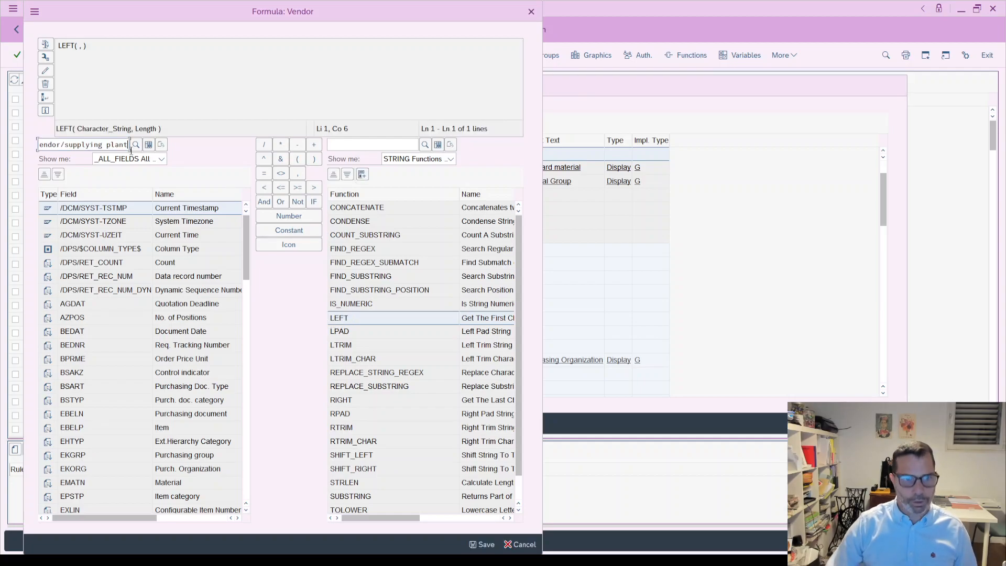
left_click(137, 145)
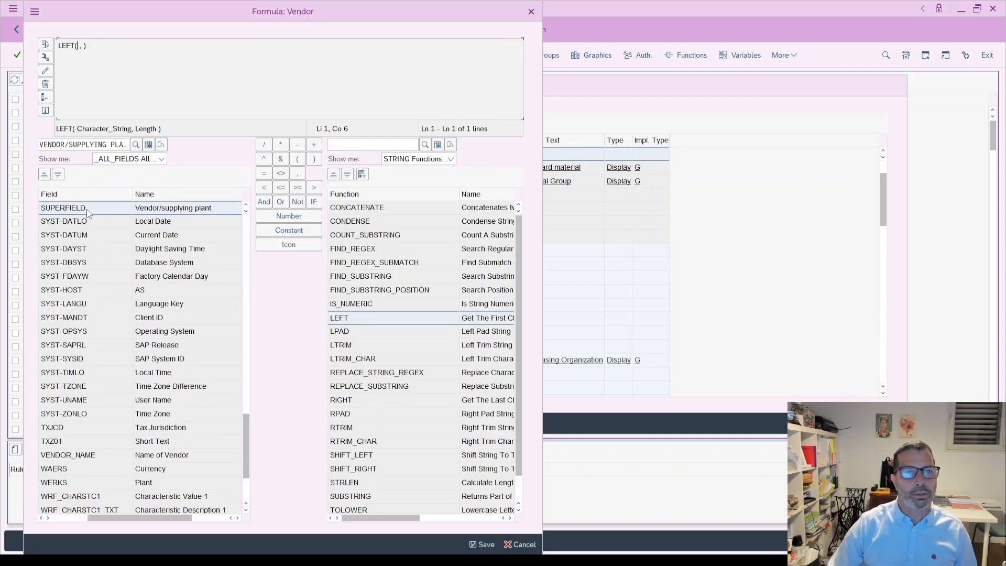
double_click(87, 210)
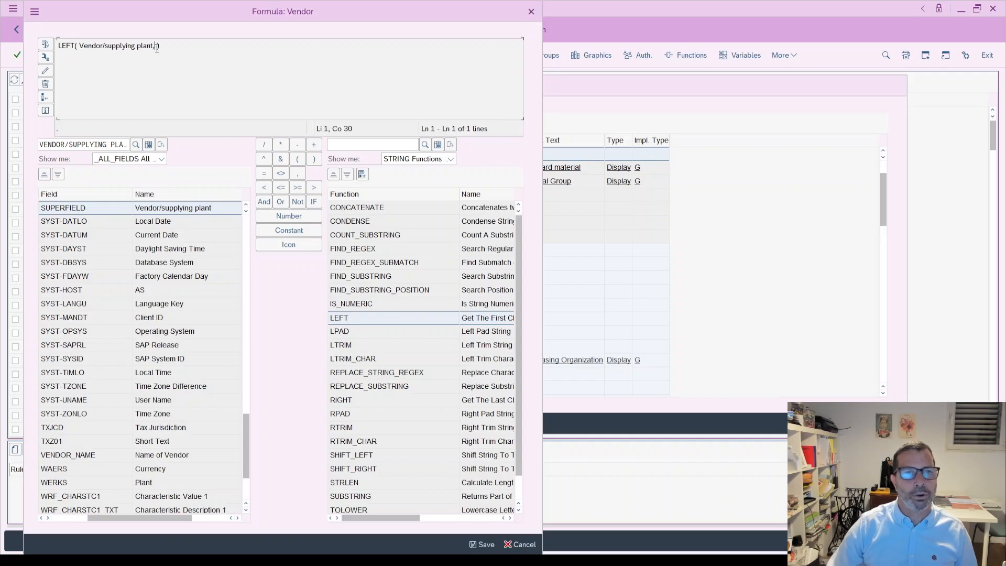
- Set the LEFT function's length to 10 and save the Vendor column formula
left_click(270, 216)
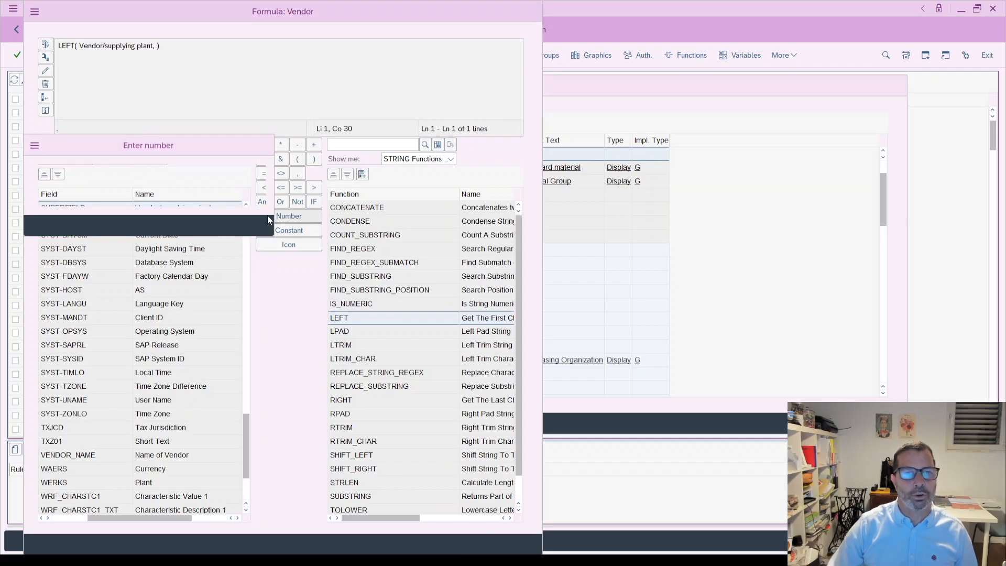
left_click(152, 179)
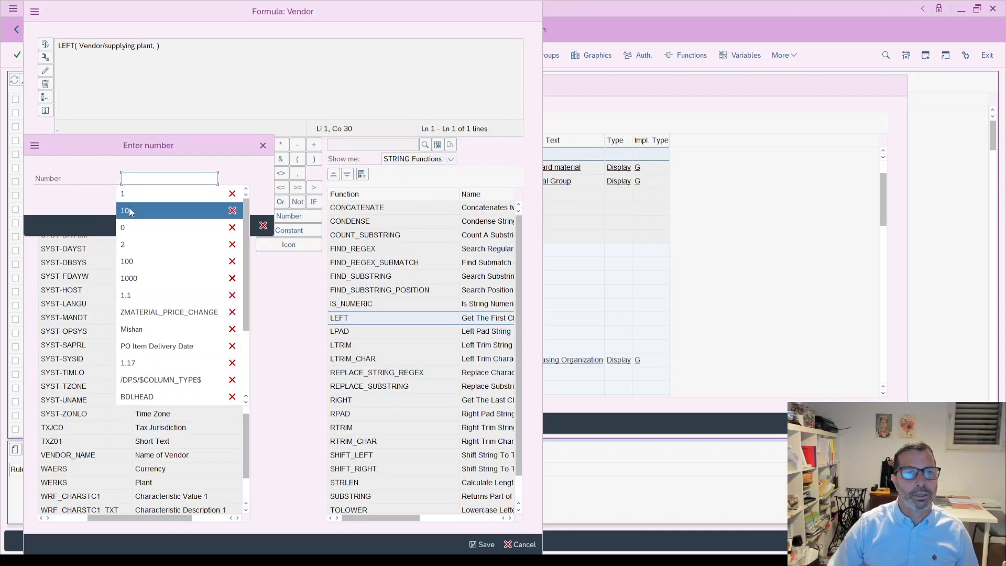
left_click(130, 211)
left_click(248, 224)
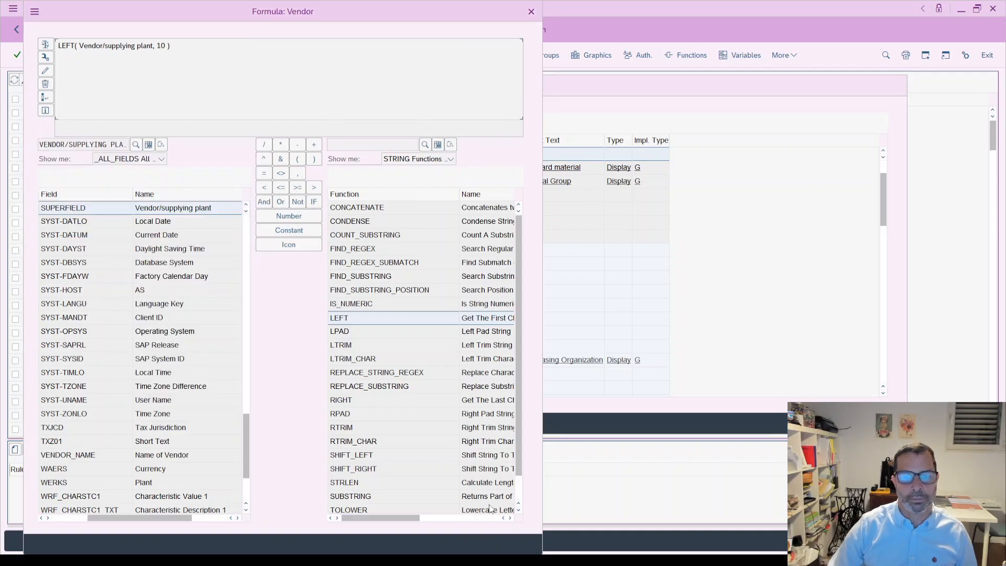
left_click(482, 544)
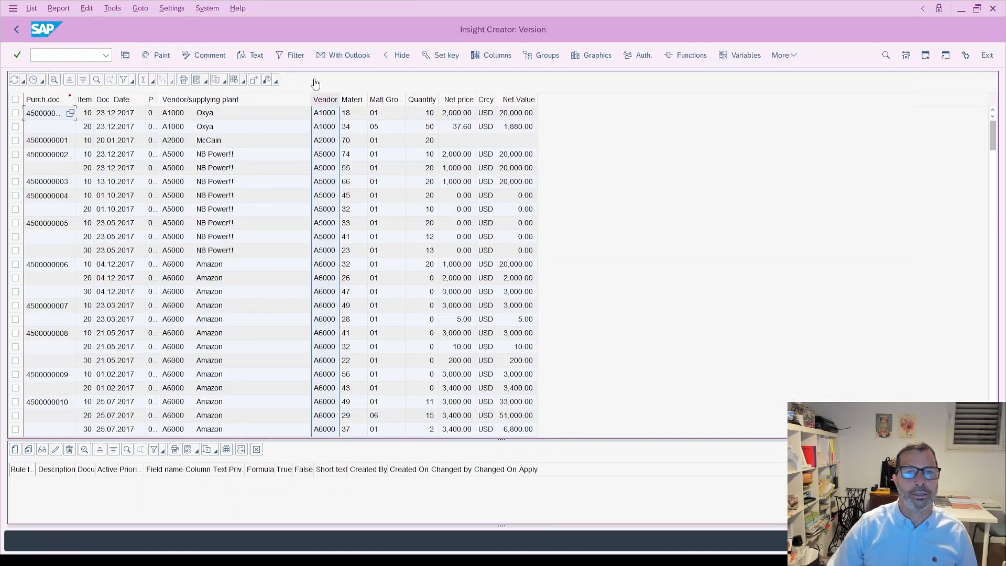
- Add a text column for Vendor and hide the original Vendor/supplying plant column
left_click(256, 56)
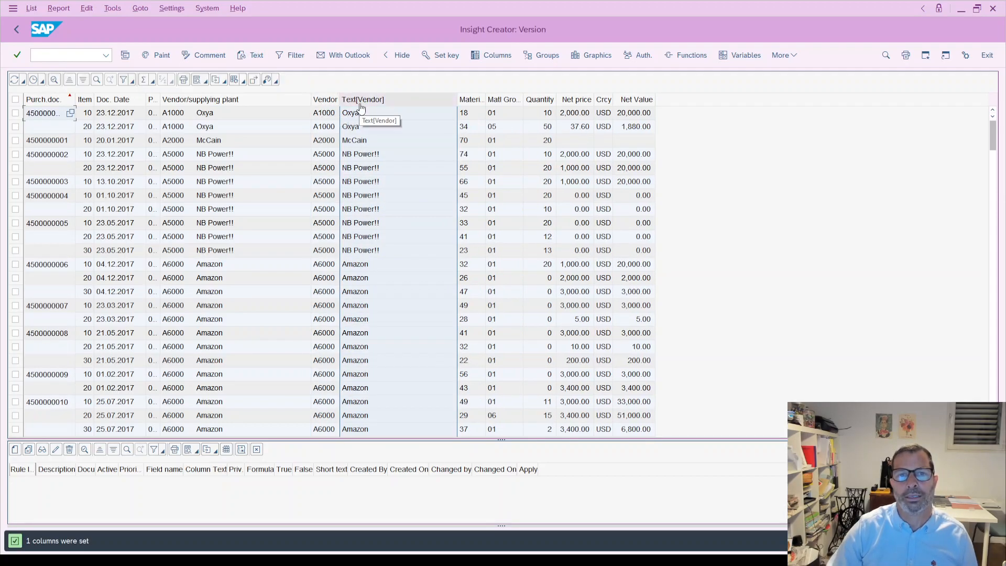
left_click(236, 101)
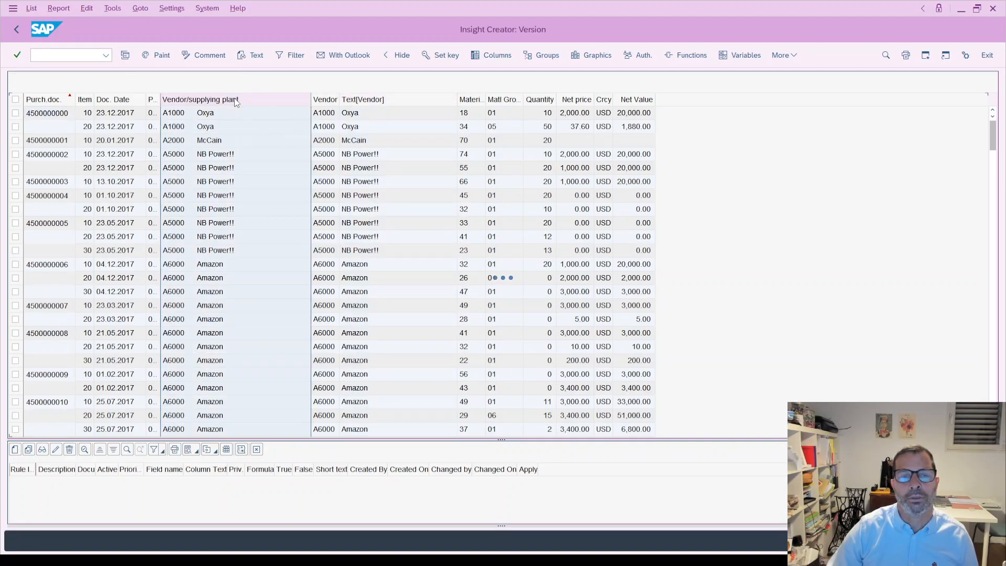
right_click(236, 101)
left_click(259, 127)
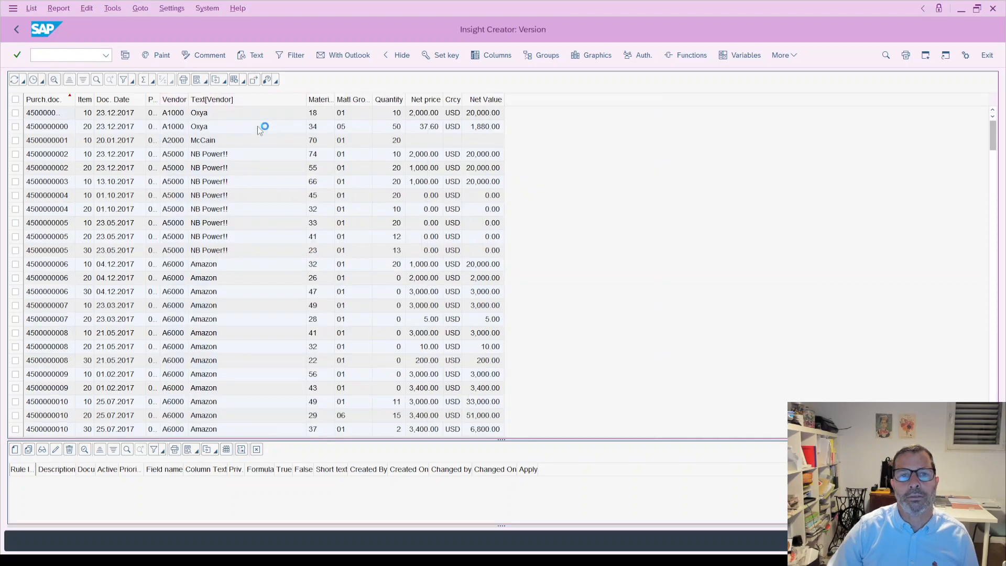
- Save the current report layout as /default and mark it as the default layout
left_click(244, 81)
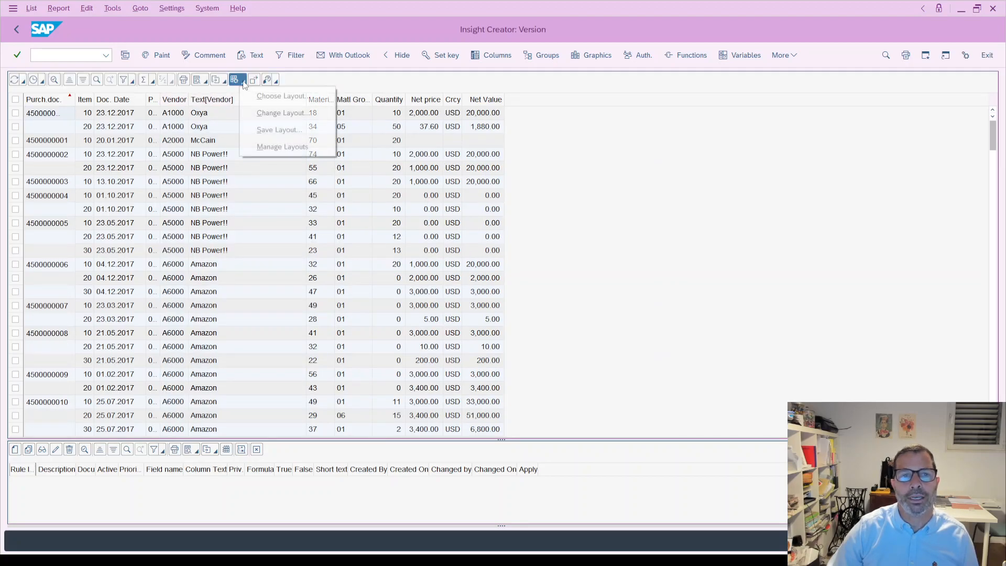
left_click(262, 130)
left_click(145, 362)
left_click(145, 377)
left_click(147, 376)
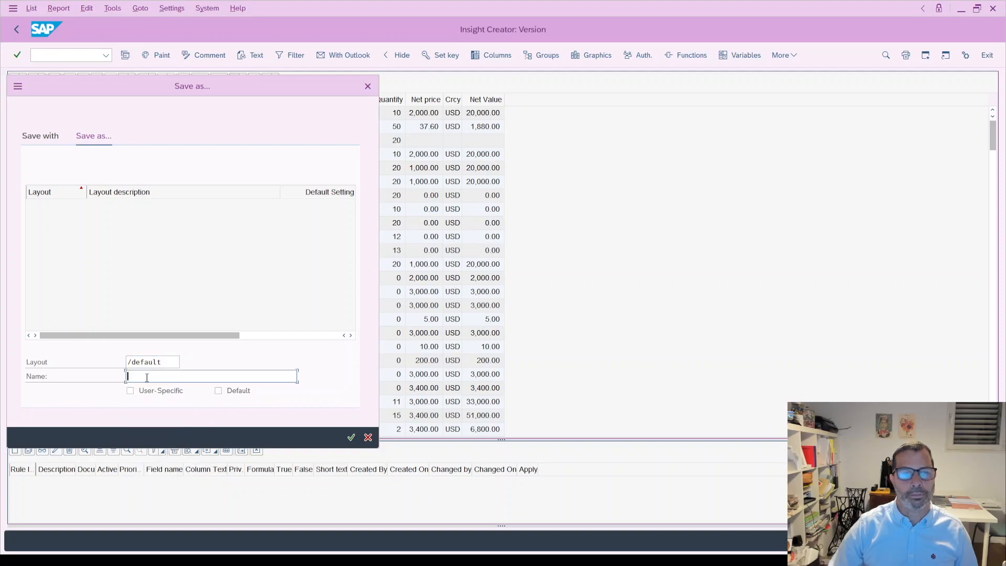
left_click(147, 388)
left_click(225, 394)
left_click(351, 437)
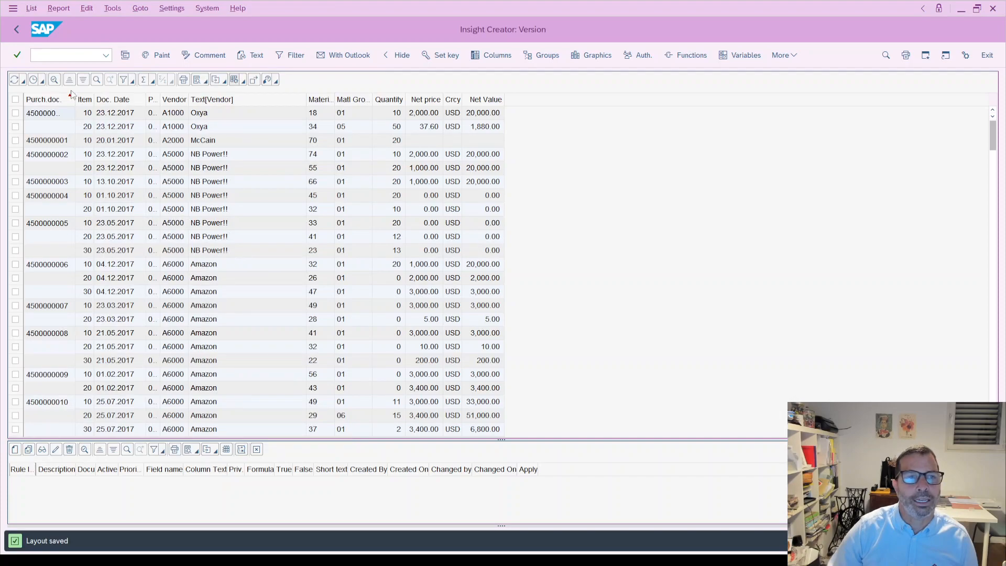
- Return to the variants list and generate another version of the Version variant with the new column and layout
left_click(16, 29)
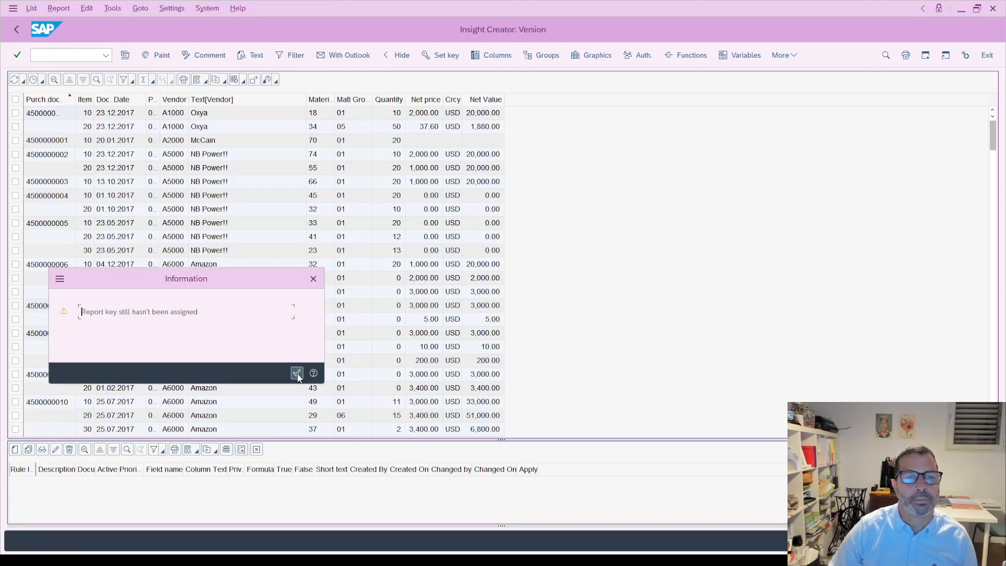
left_click(297, 374)
left_click(14, 130)
left_click(59, 9)
mouse_move(82, 165)
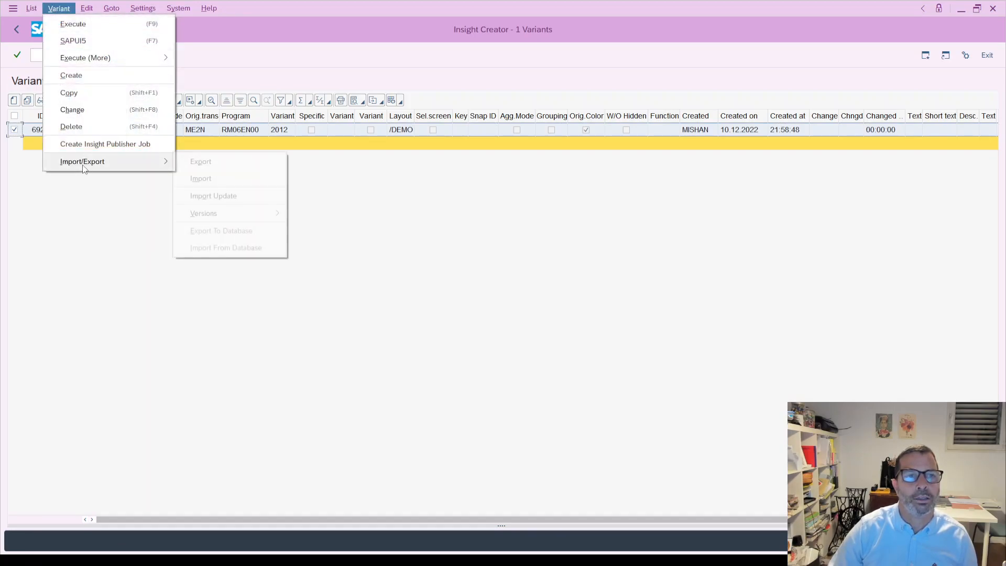
mouse_move(220, 213)
left_click(345, 230)
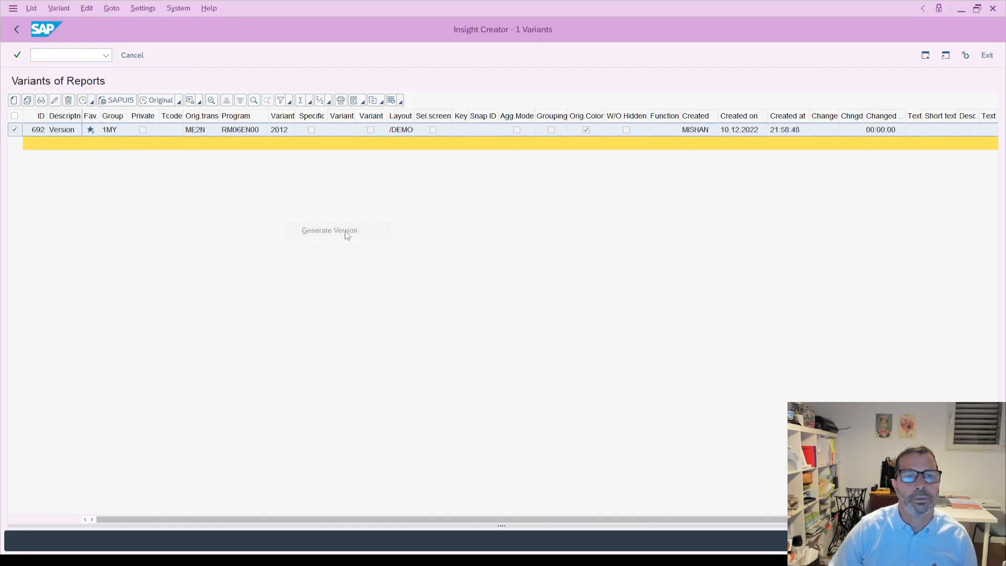
- Open version management for the Version variant and compare versions 1 and 2
left_click(60, 9)
mouse_move(105, 162)
mouse_move(218, 217)
left_click(316, 216)
left_click_drag(14, 112, 14, 126)
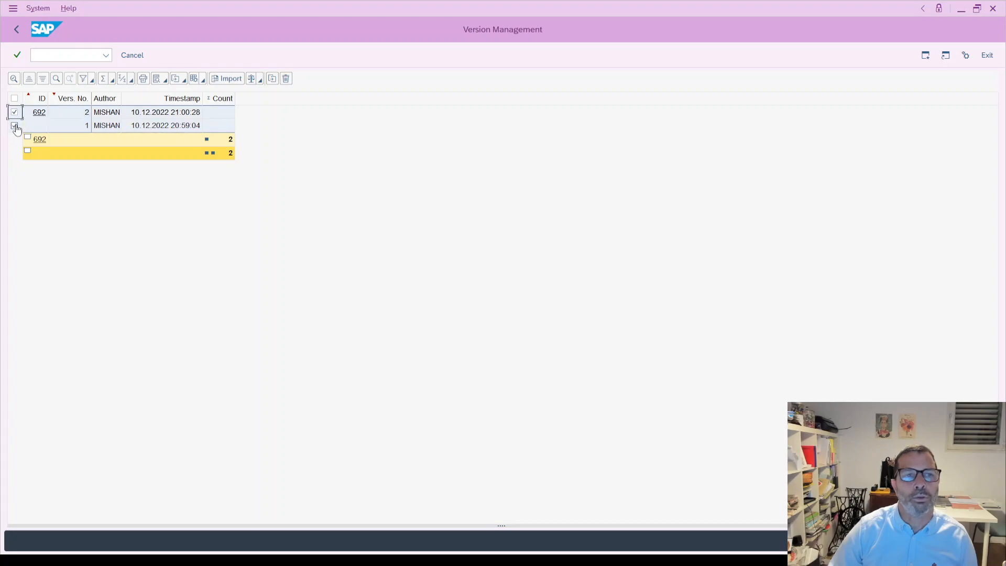
left_click(253, 79)
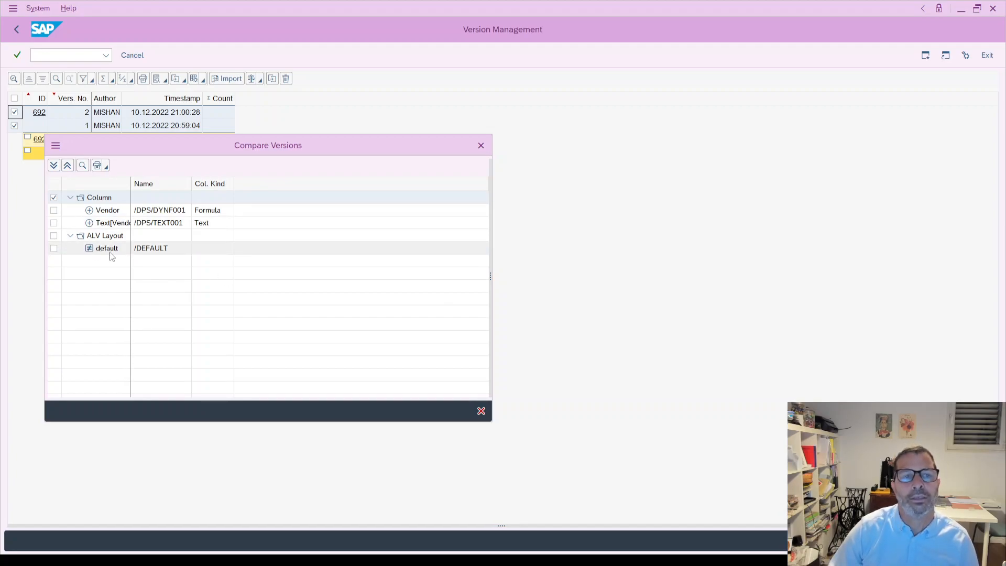
left_click(478, 145)
- Import version 1 to update the variant, selecting only the Text[Vendor] column among the changed objects
left_click(14, 126)
left_click(14, 126)
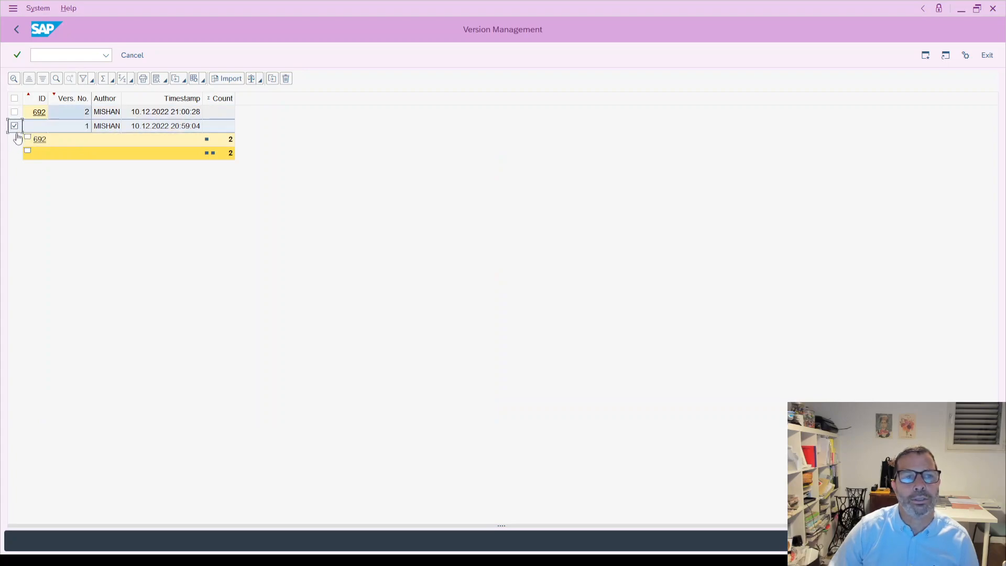
left_click(226, 81)
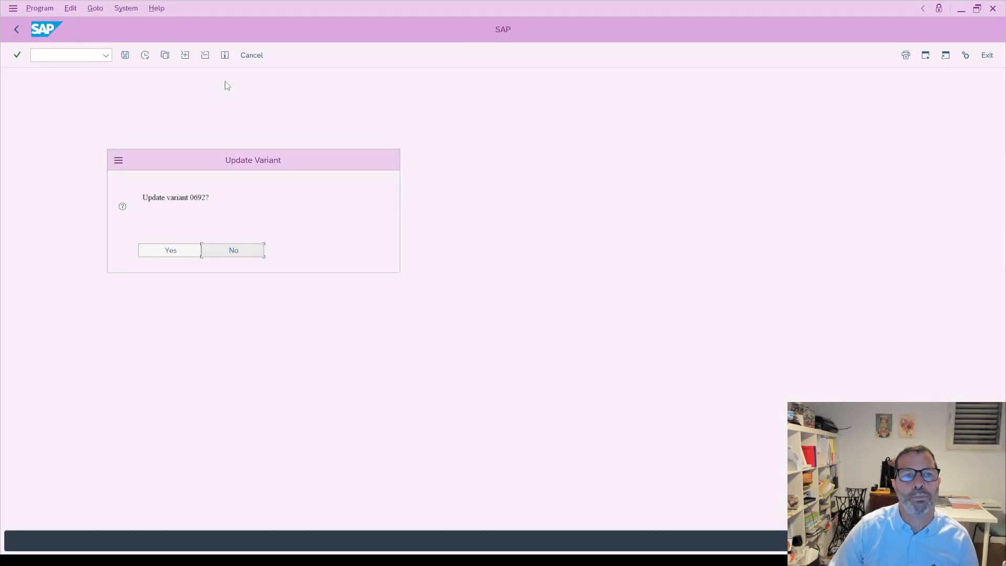
left_click(183, 246)
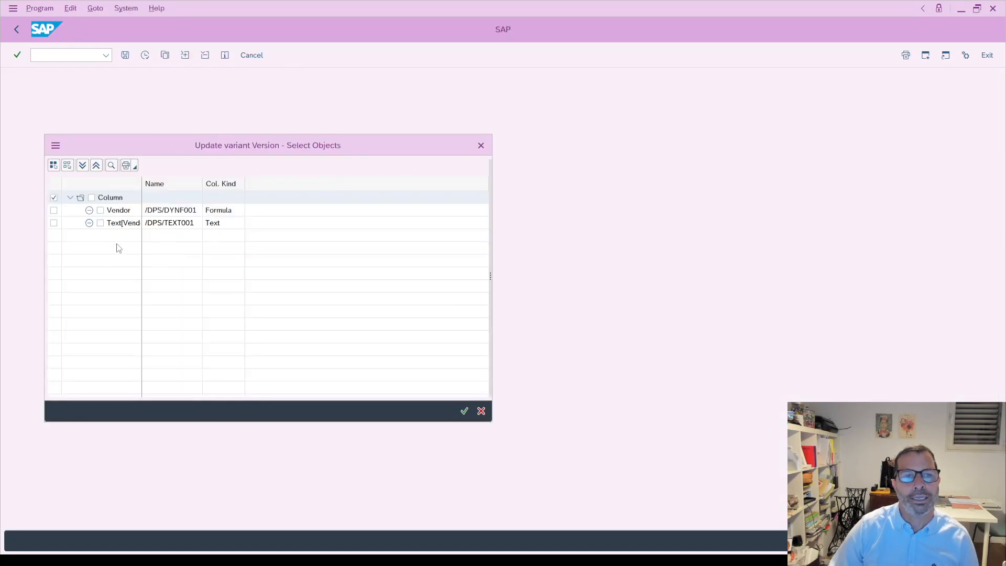
left_click(100, 223)
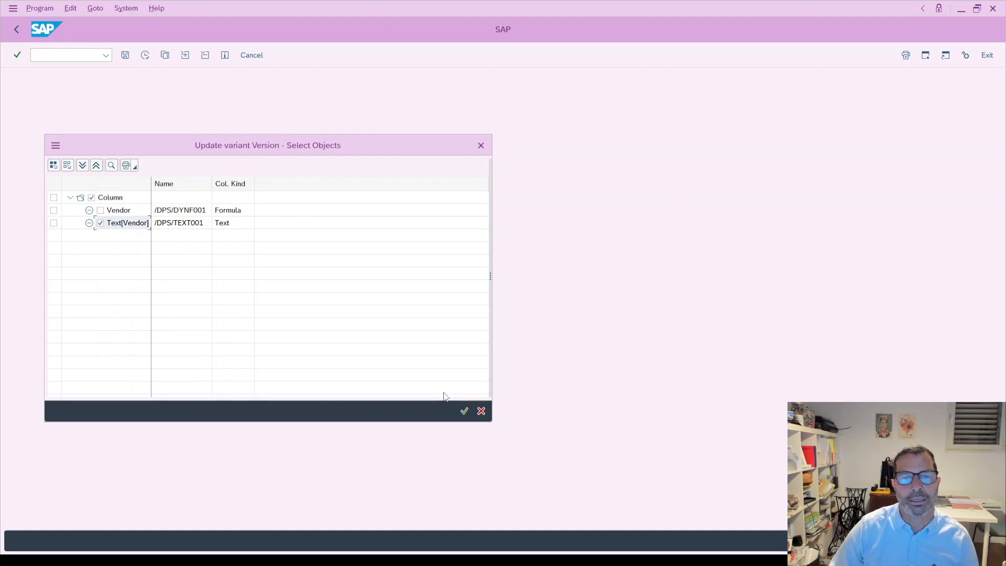
left_click(464, 410)
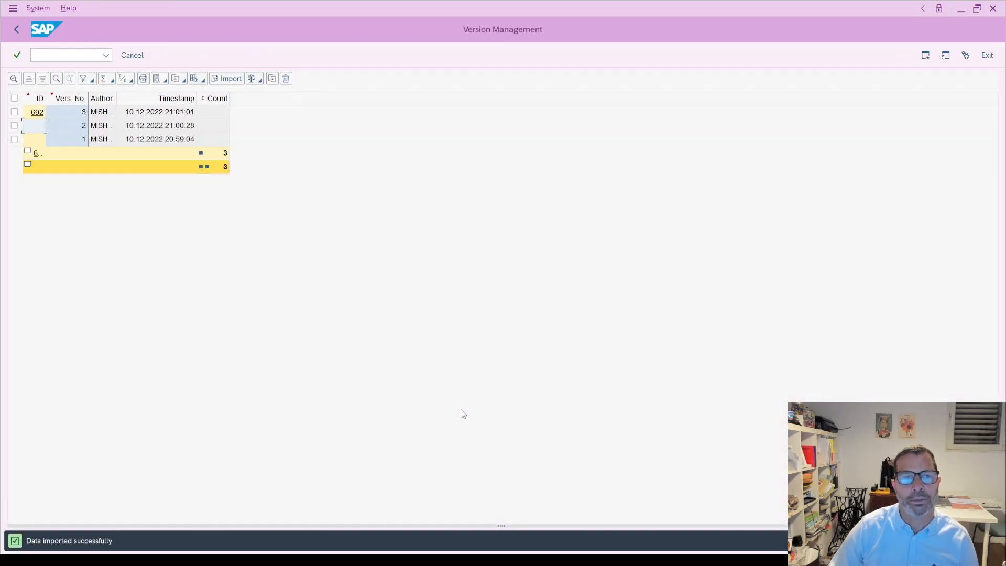
- Run the Version variant to check its columns, widening the Vendor column, and return to the variants list
left_click(17, 30)
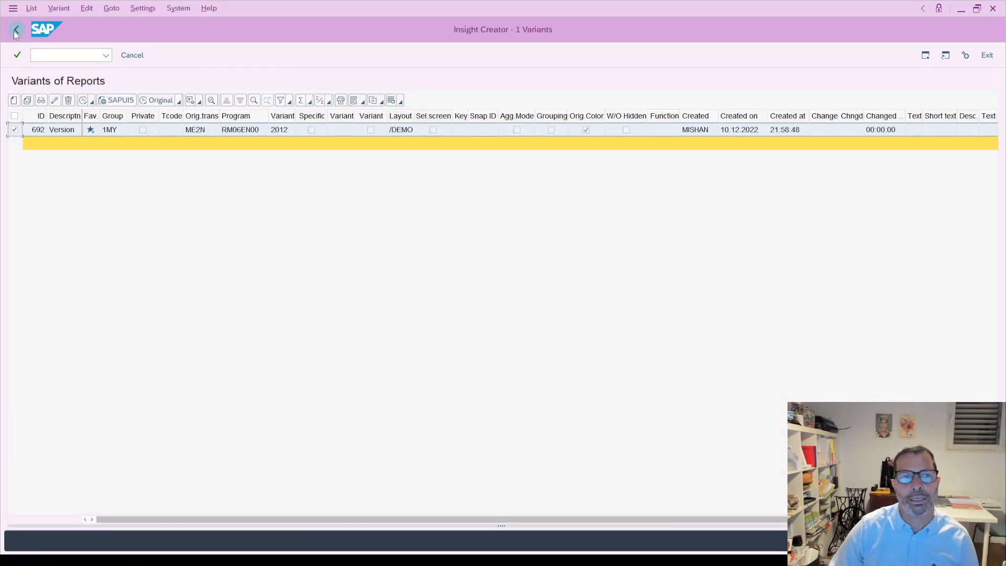
double_click(61, 130)
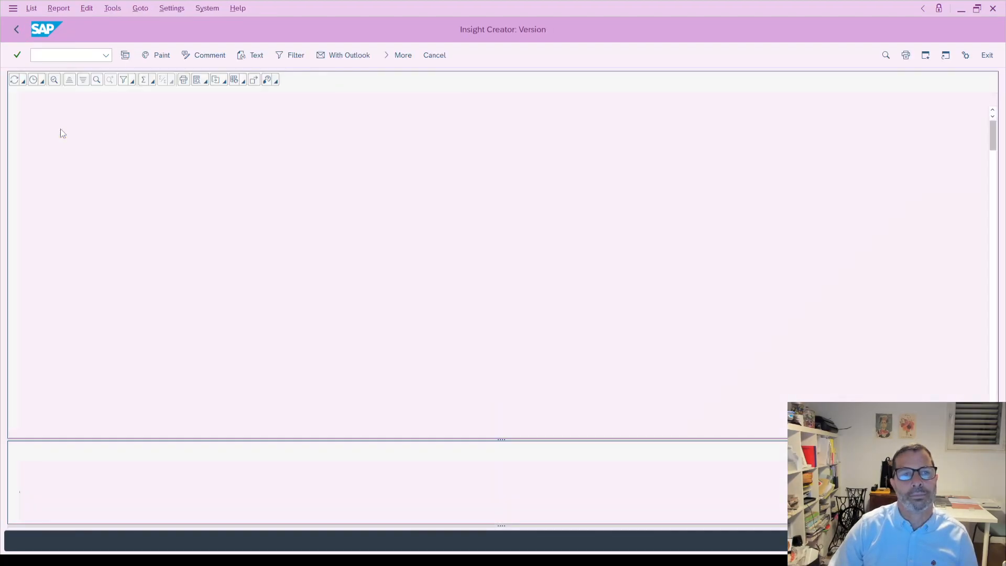
left_click_drag(187, 100, 204, 100)
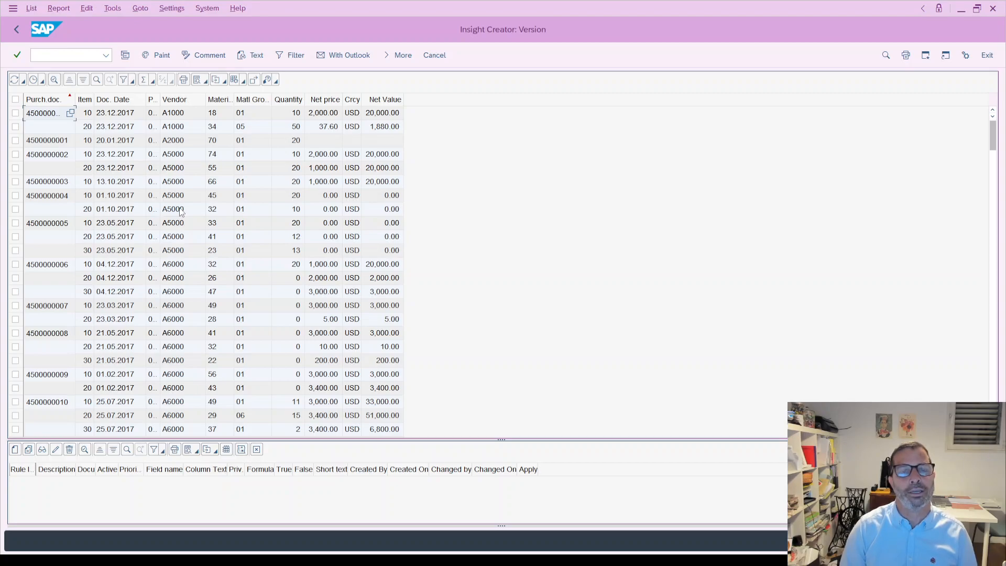
left_click(16, 31)
left_click(296, 374)
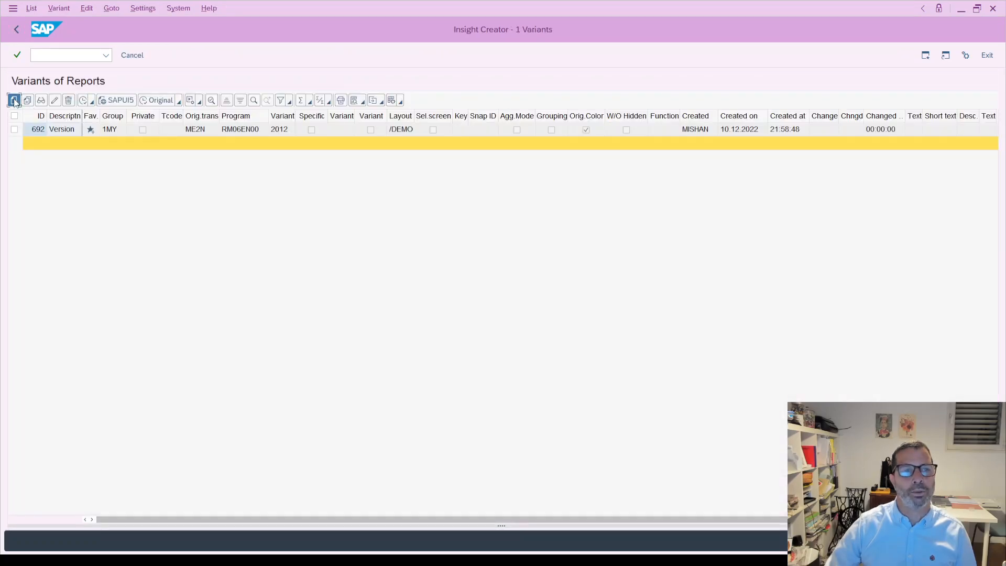
- Create a variant described as Pivot Table for transaction me2n with variant name 2012 and layout /DEMO
left_click(13, 100)
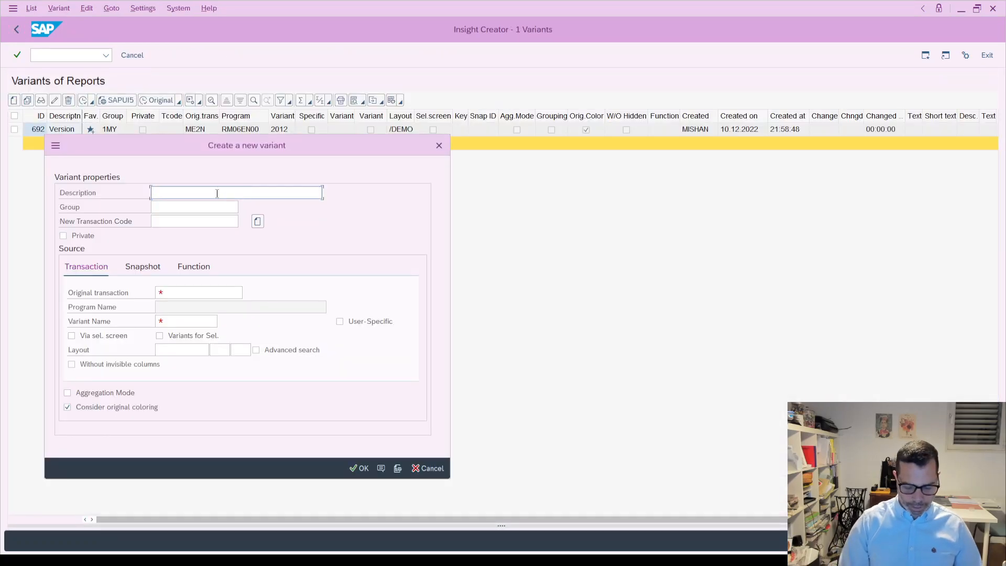
type("Pivot Table")
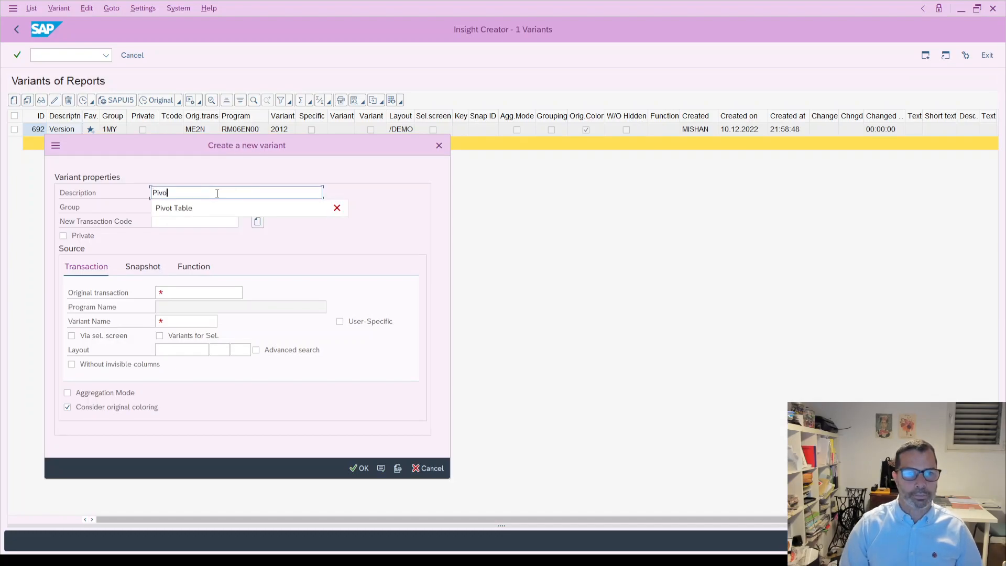
key("Down")
key("Return")
left_click(184, 292)
type("me2n")
left_click(175, 322)
left_click(184, 85)
left_click(173, 350)
left_click(177, 365)
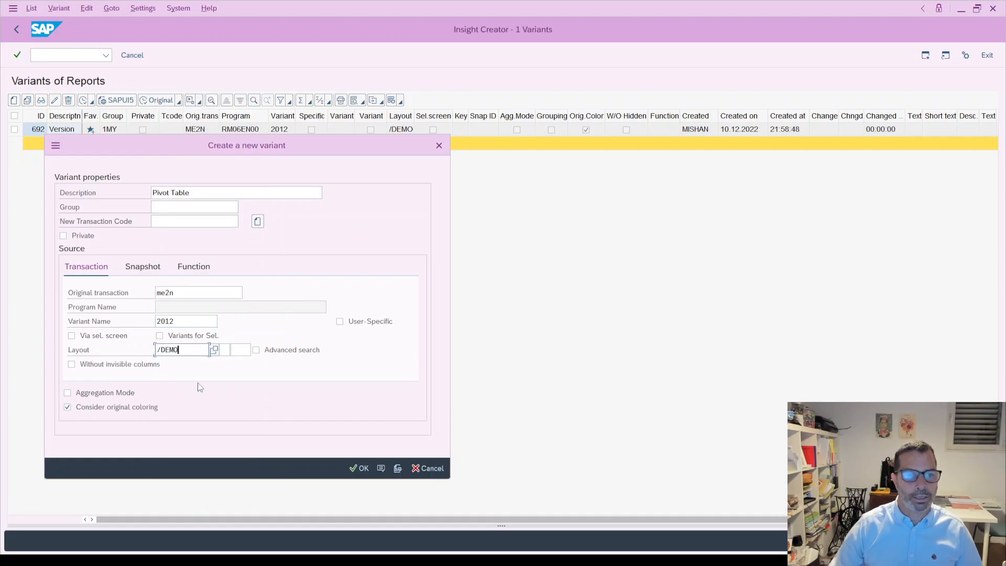
left_click(361, 468)
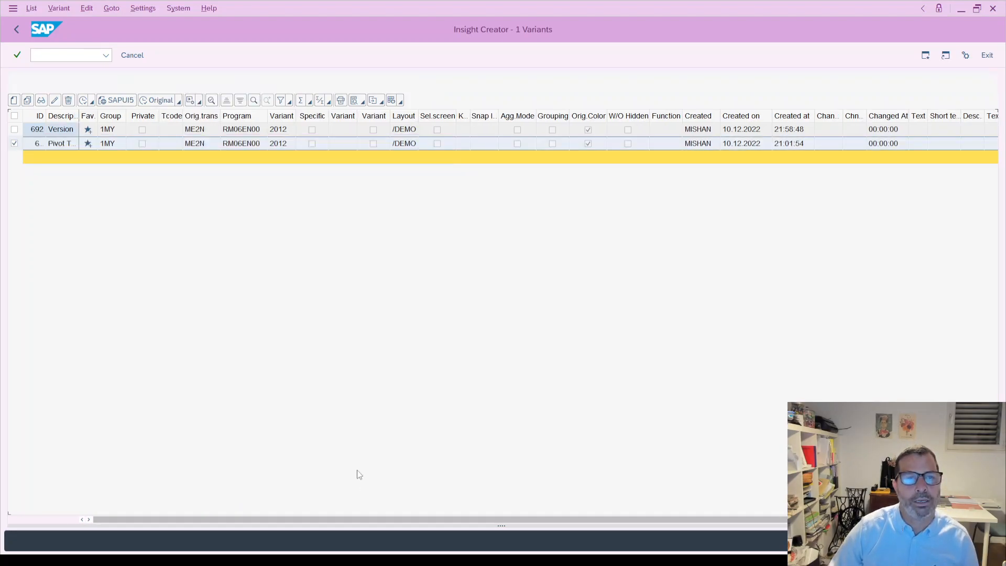
- Run the Pivot Table variant and enable the Pivot Tables view in the report
double_click(62, 146)
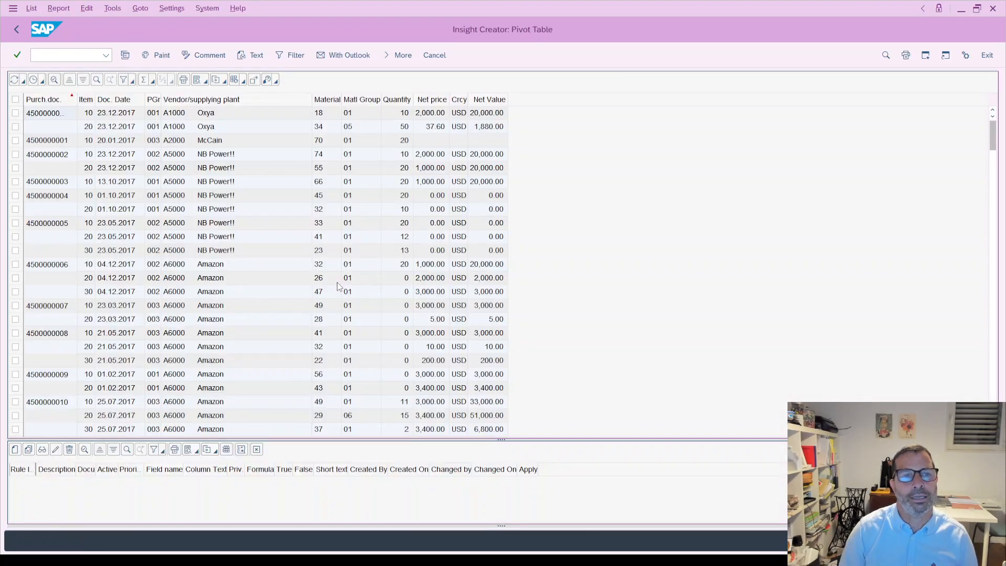
left_click(126, 55)
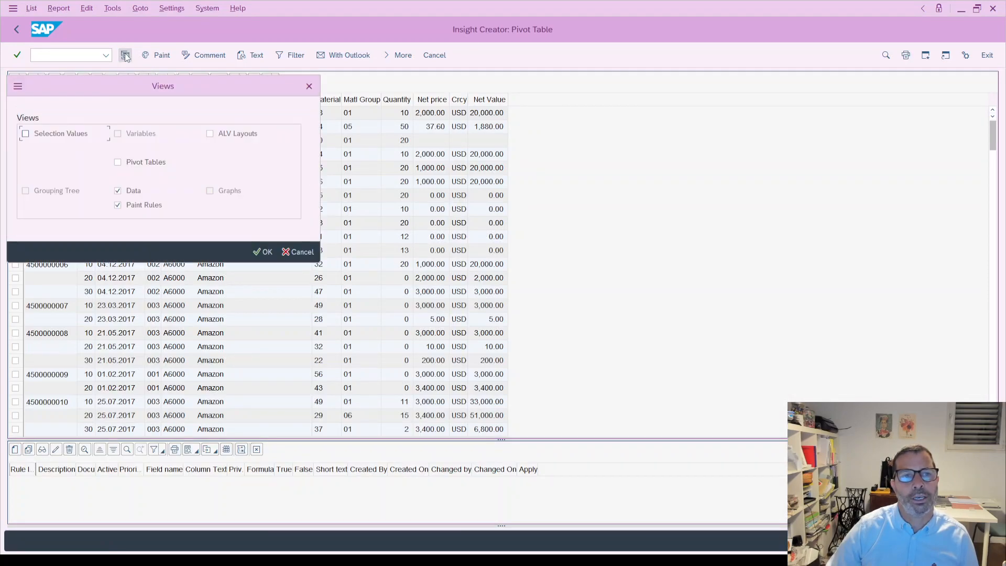
left_click(118, 162)
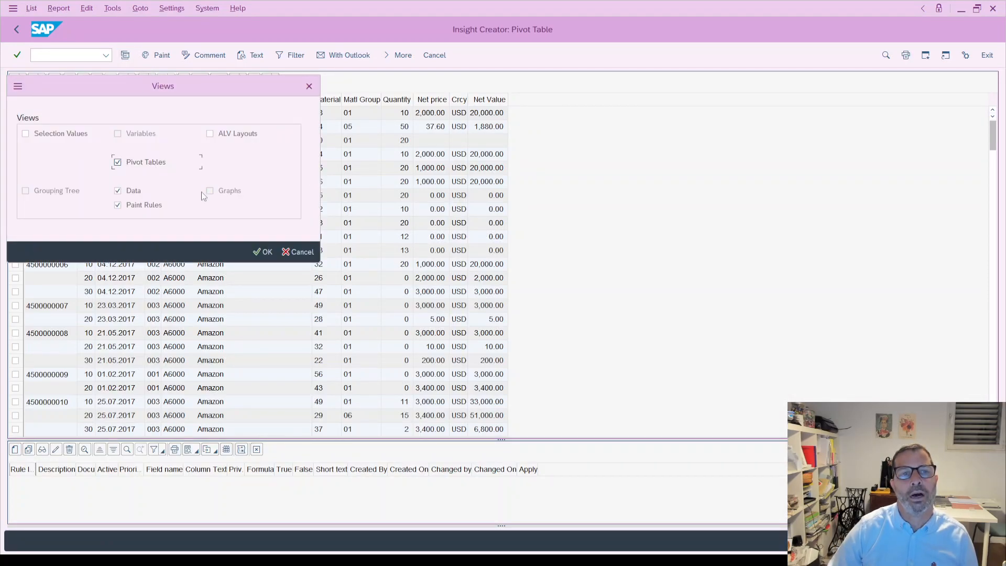
left_click(263, 252)
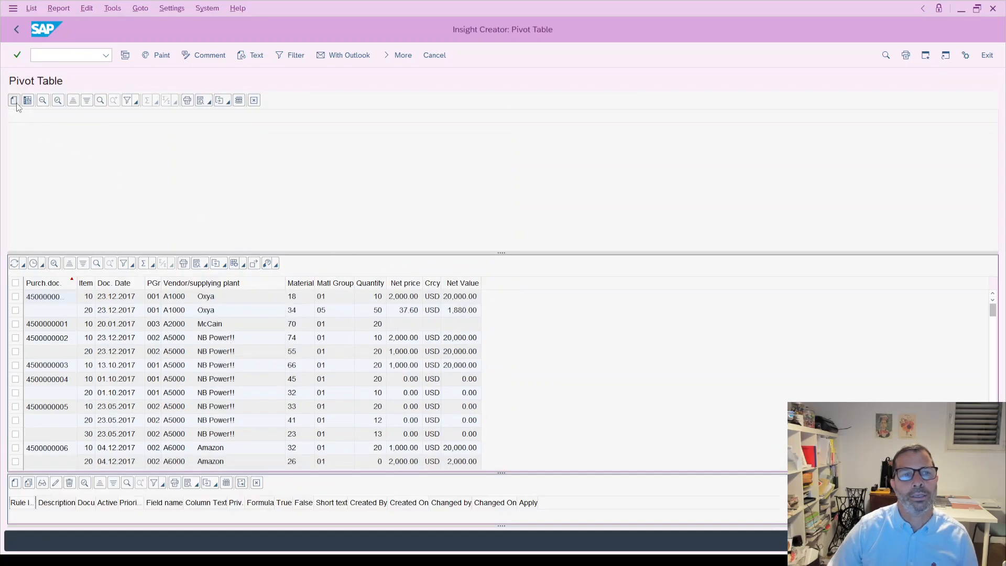
- Start a new pivot table described as My Pivot with Material Group (MATKL) as its row field
left_click(13, 102)
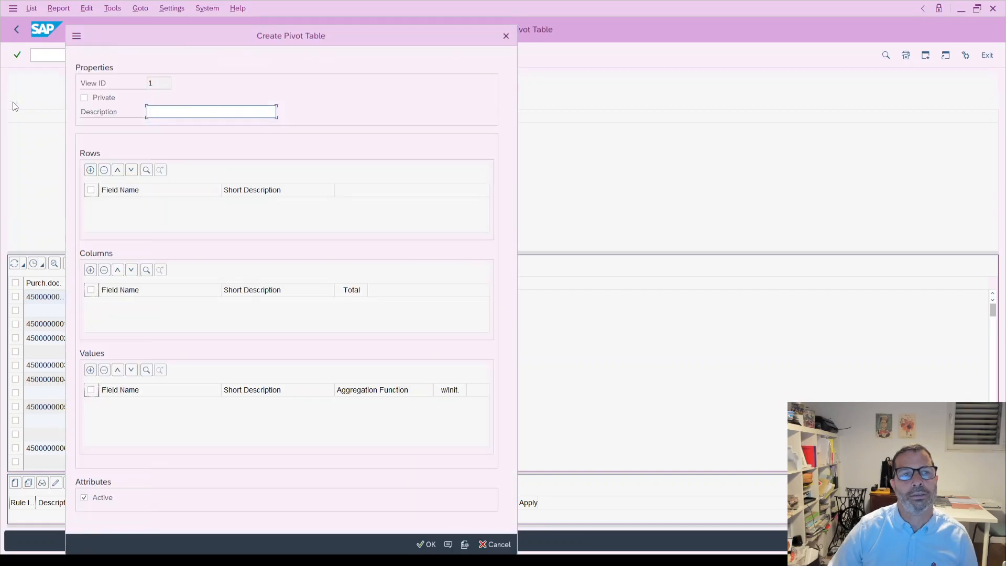
left_click(160, 113)
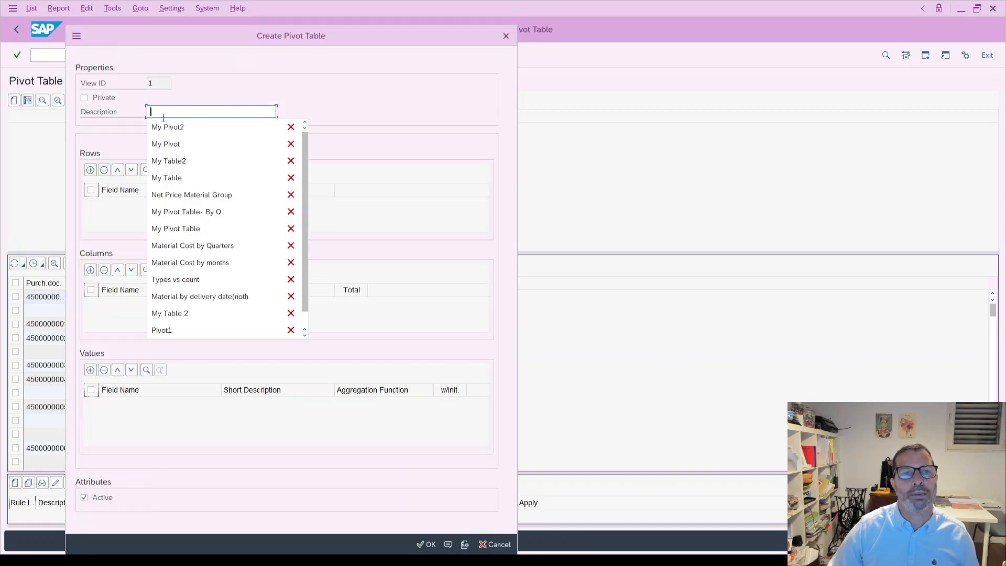
left_click(163, 145)
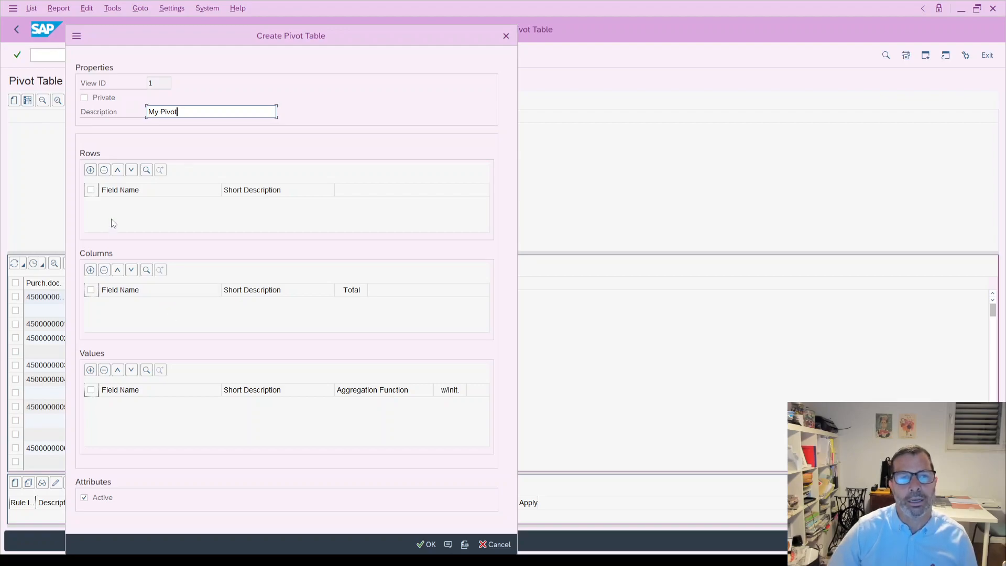
left_click(90, 171)
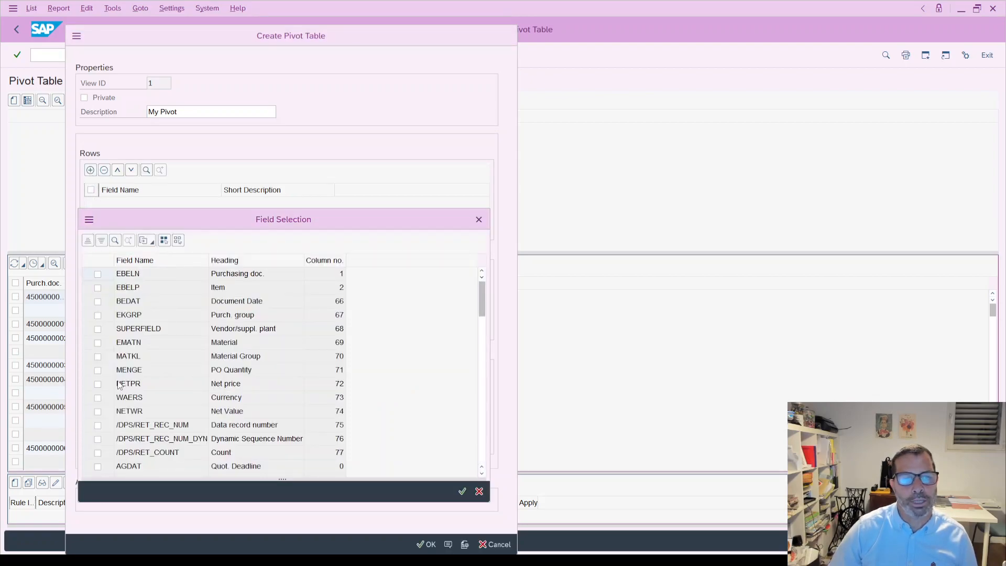
left_click(97, 356)
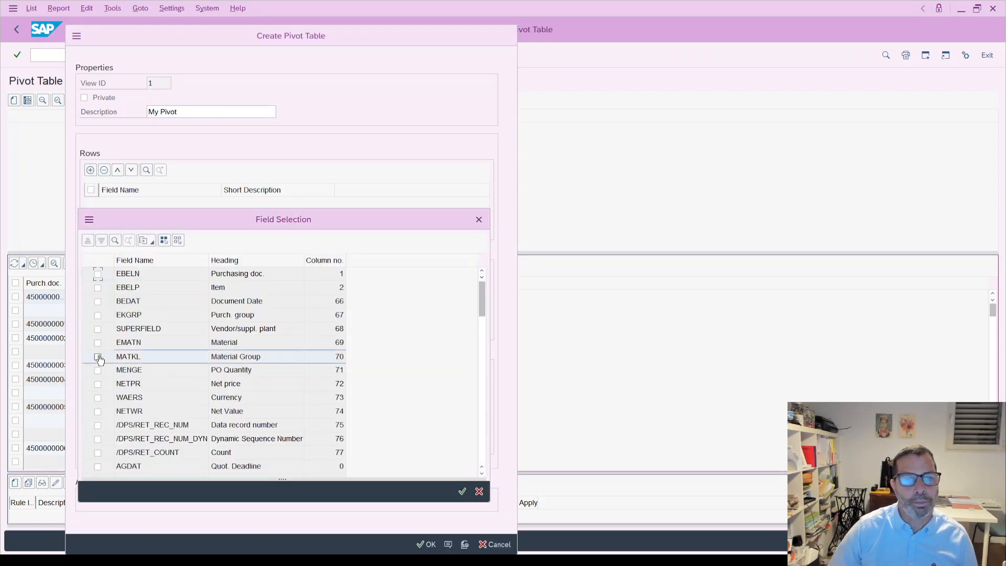
left_click(462, 491)
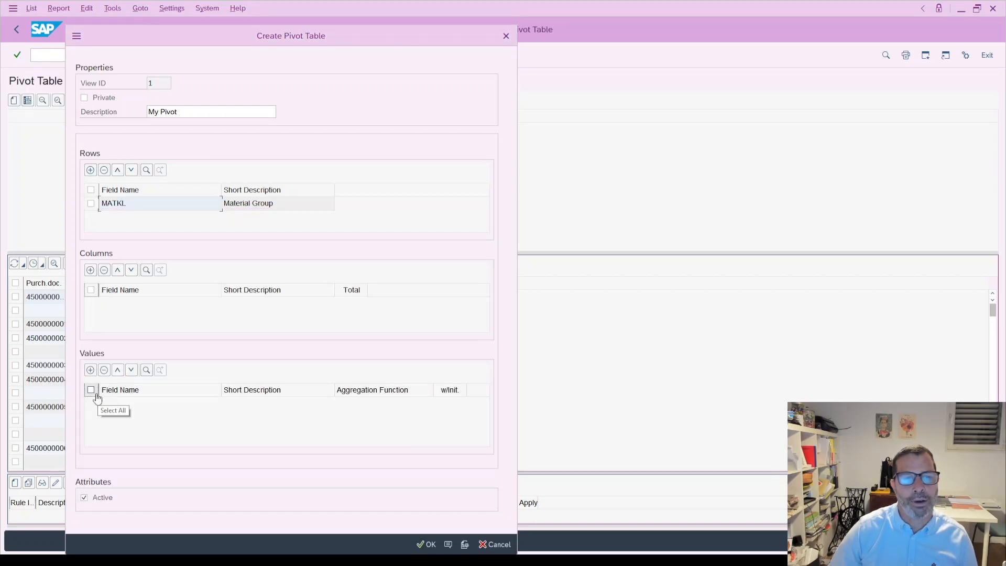
- Add Net price (NETPR) as a value with the SUM aggregation and create the pivot table
left_click(90, 370)
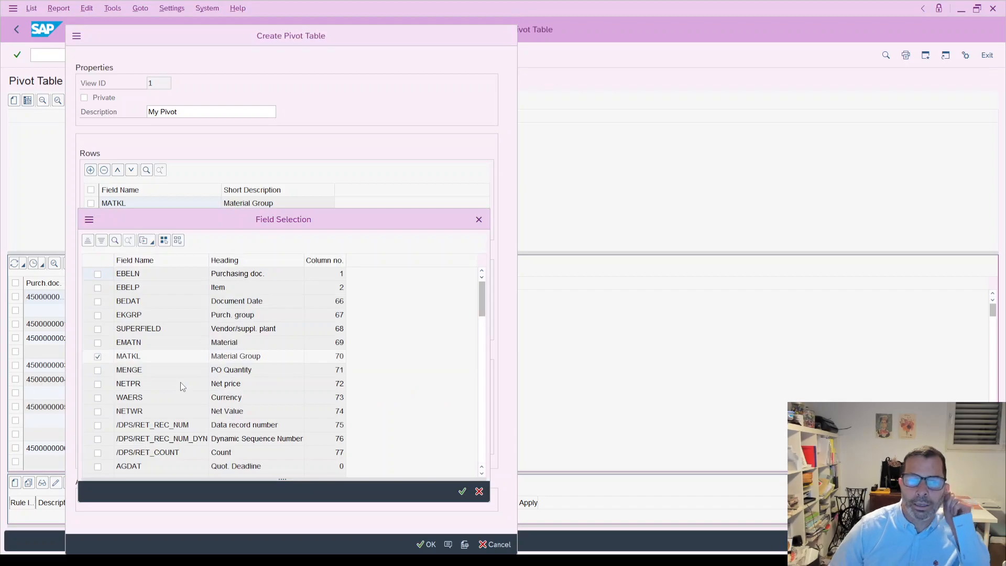
left_click(98, 384)
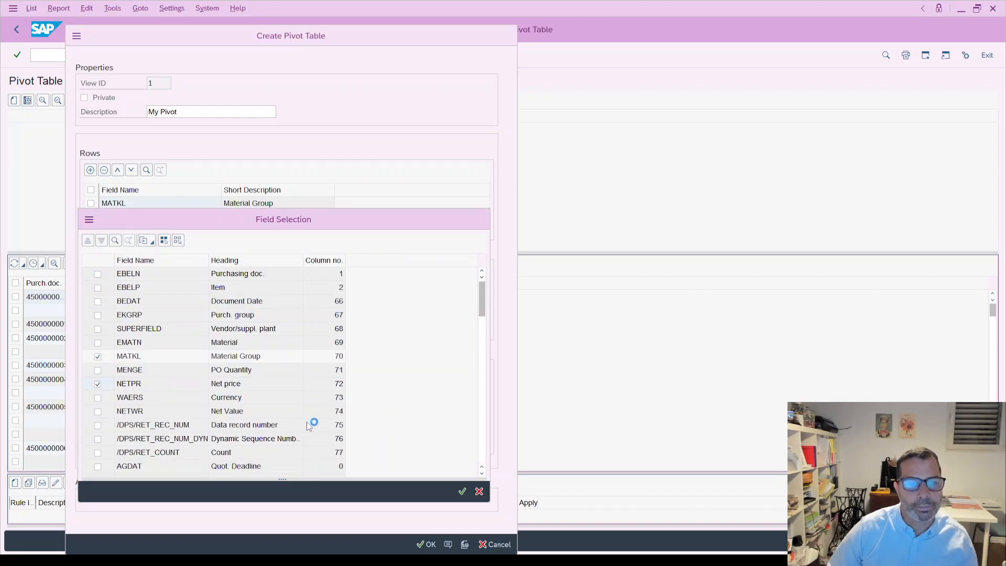
left_click(461, 491)
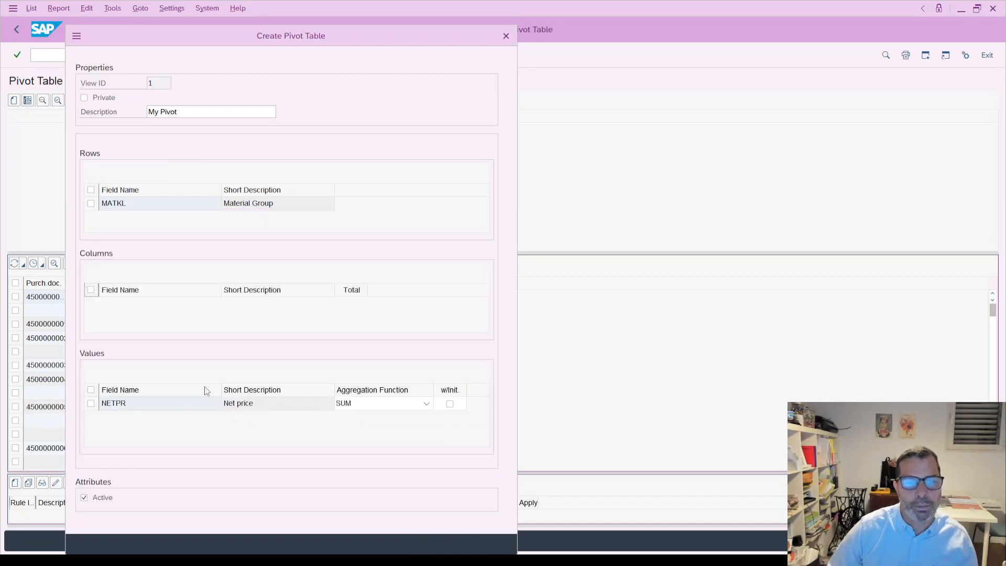
left_click(382, 401)
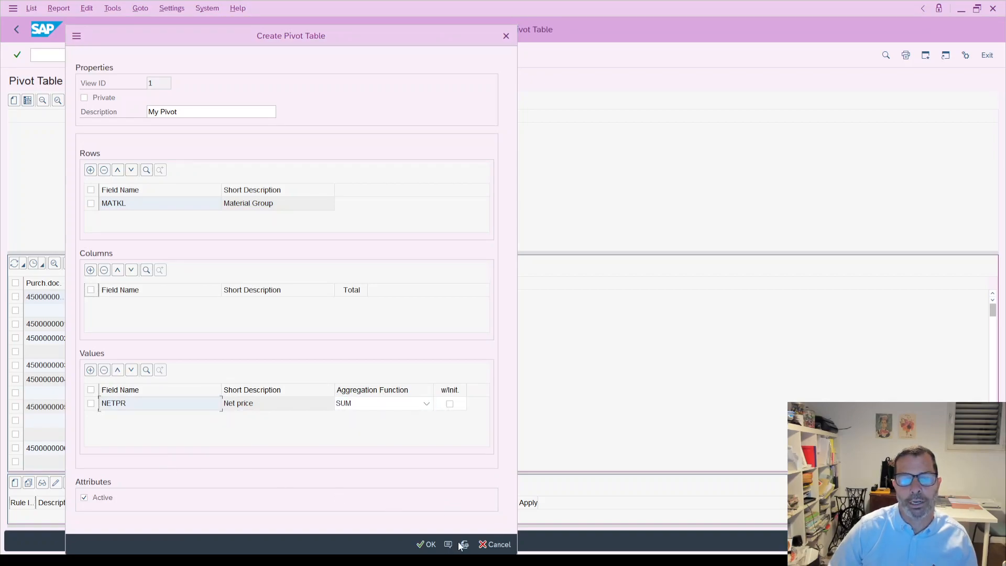
left_click(425, 544)
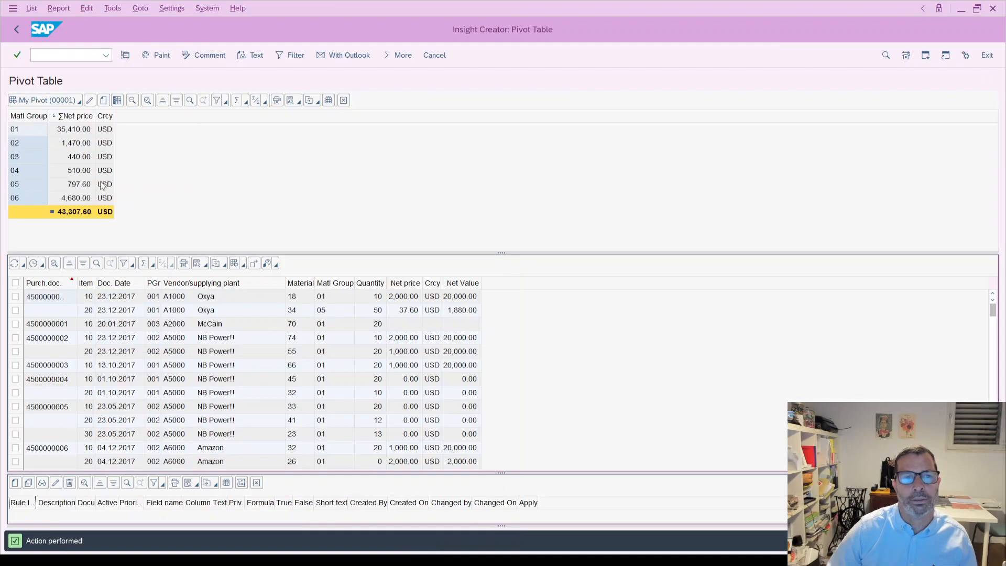
- Add Net price (NETPR) to My Pivot as a second value with the CNT (Count) aggregation and apply the change
left_click(89, 100)
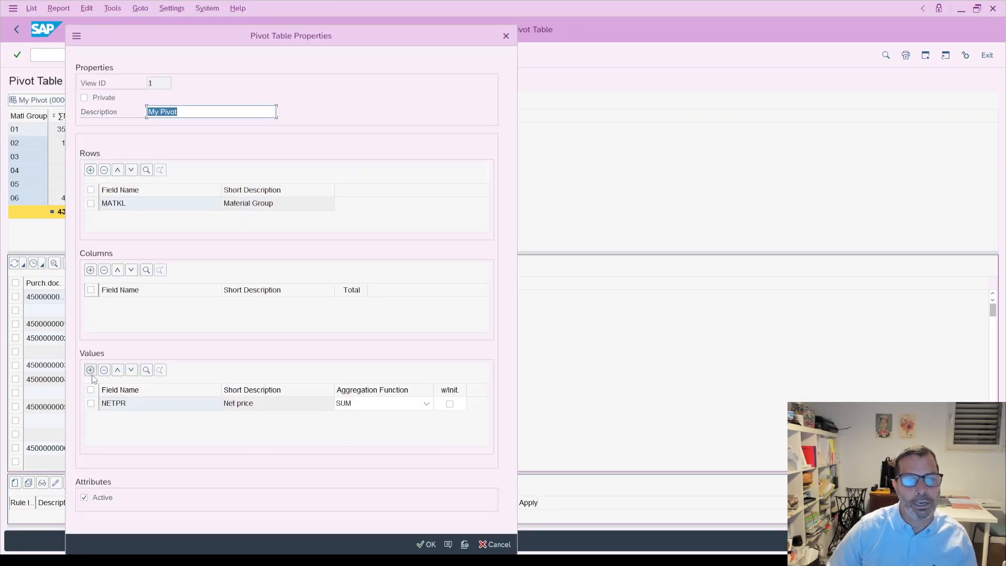
left_click(90, 370)
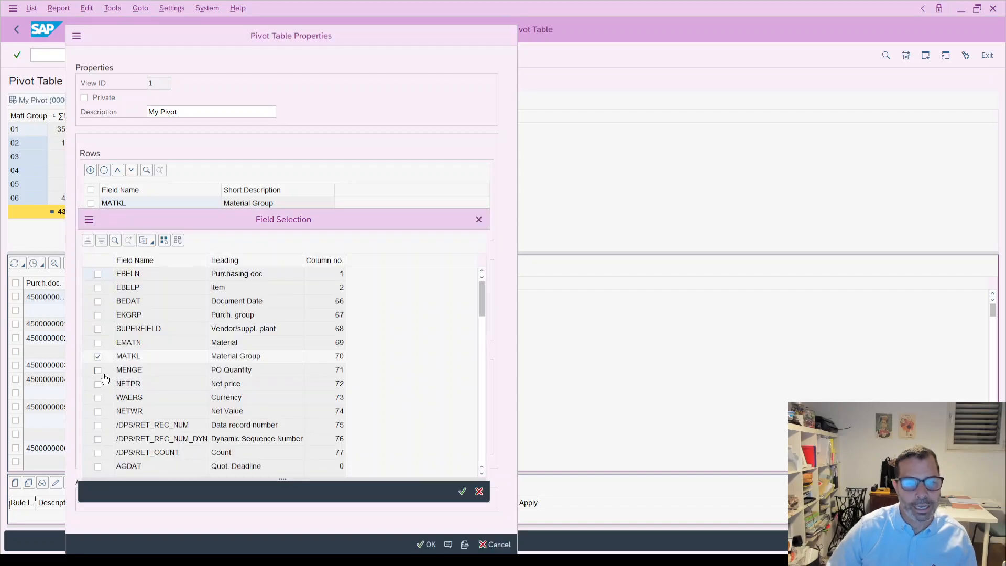
left_click(98, 383)
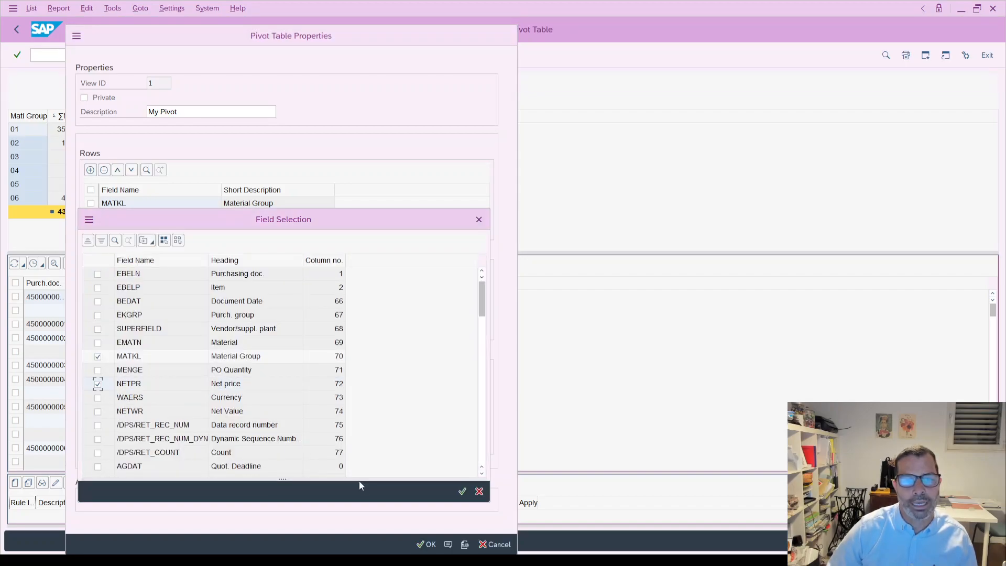
left_click(461, 491)
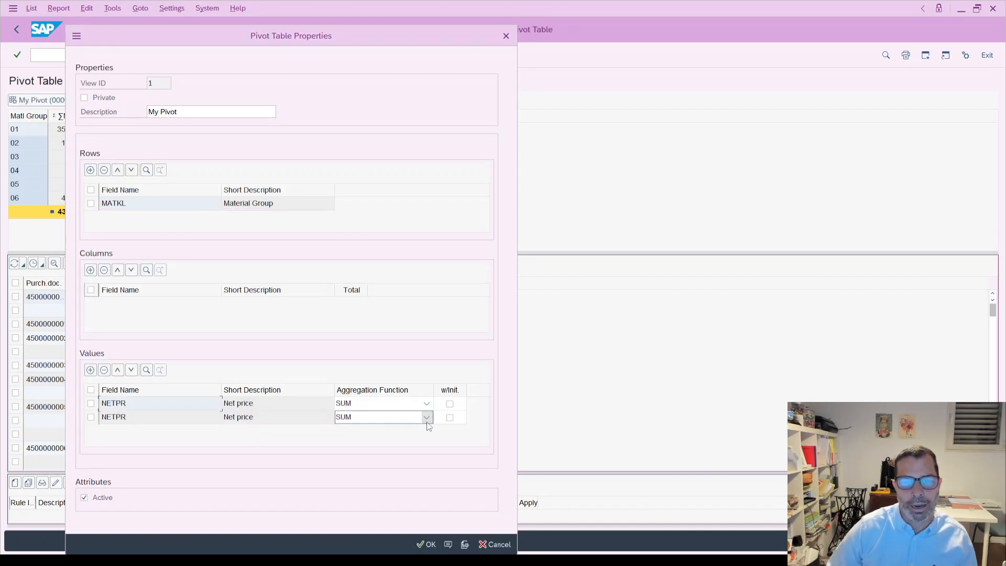
left_click(426, 417)
scroll(382, 465, "up", 2)
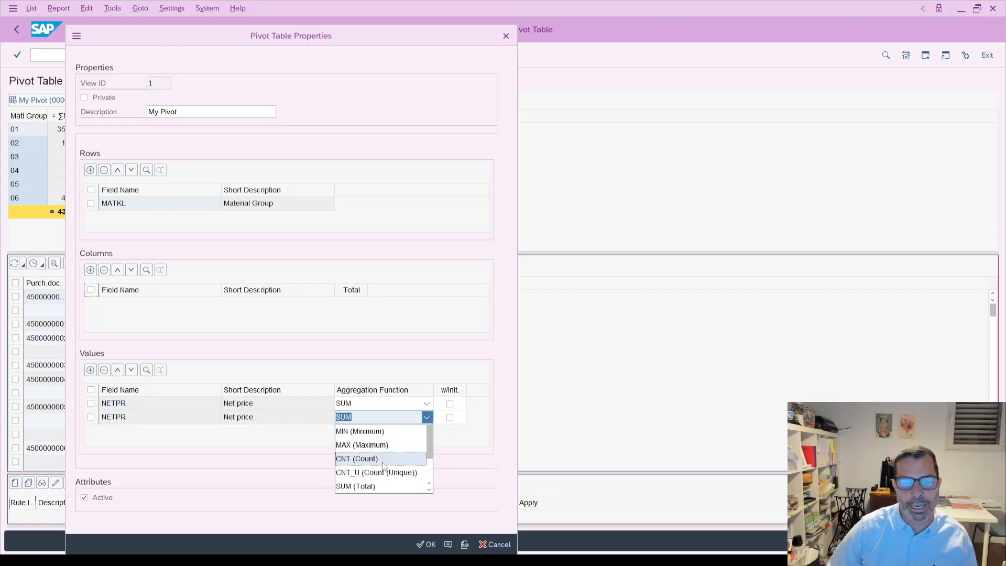
left_click(358, 458)
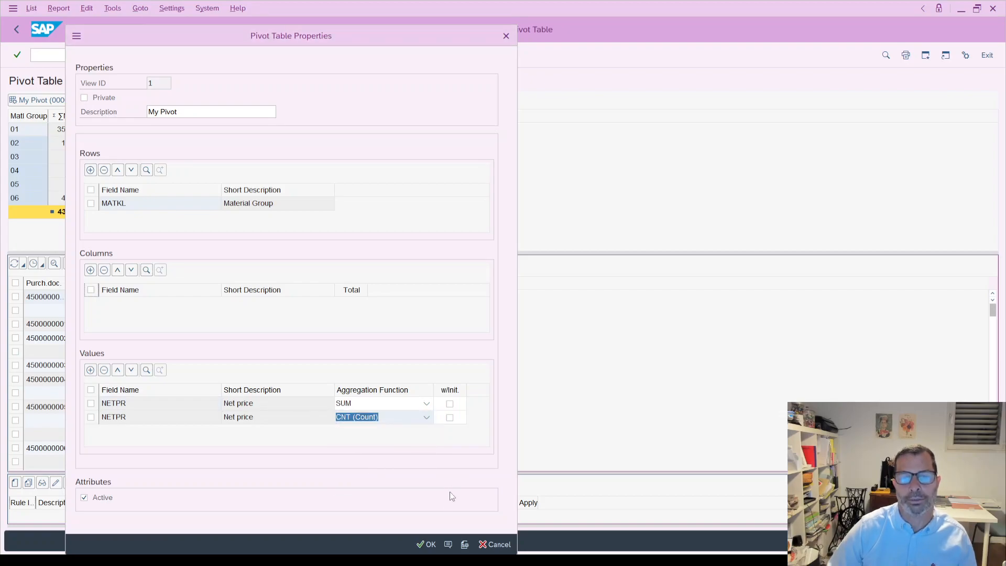
left_click(428, 544)
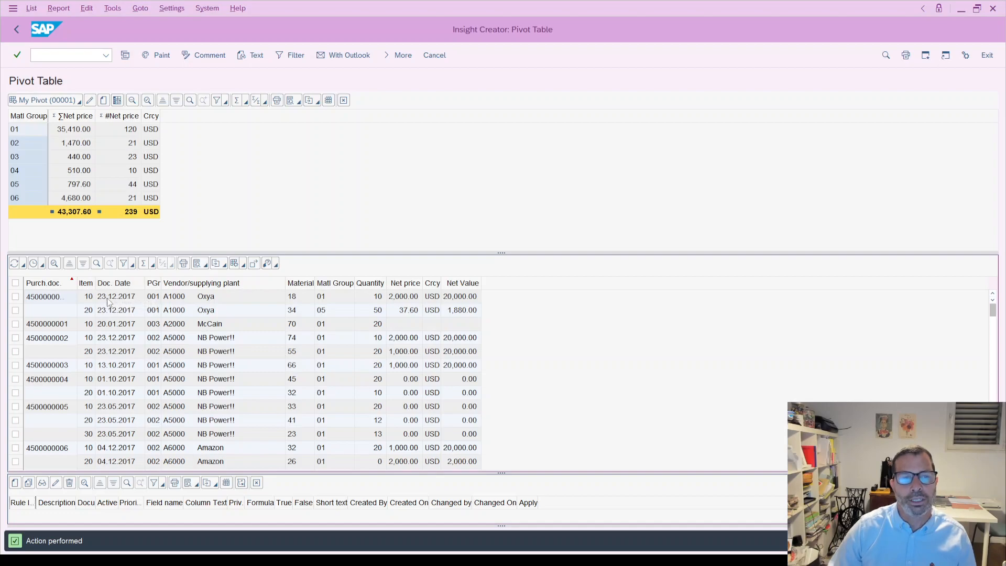
- Create a new formula column in the report using the Month/Year data element /DCM/MONTH_YYYYMM
left_click(398, 59)
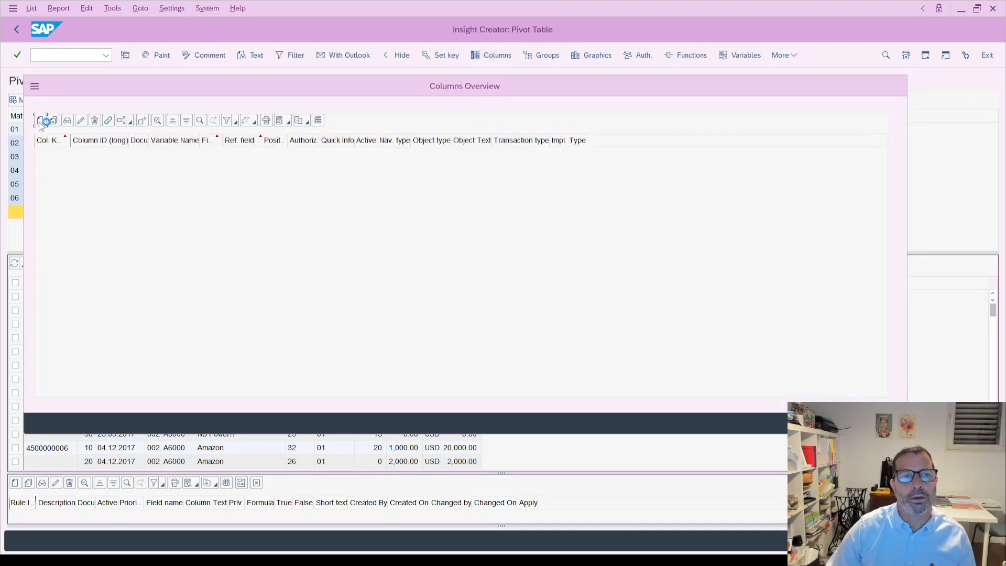
left_click(279, 237)
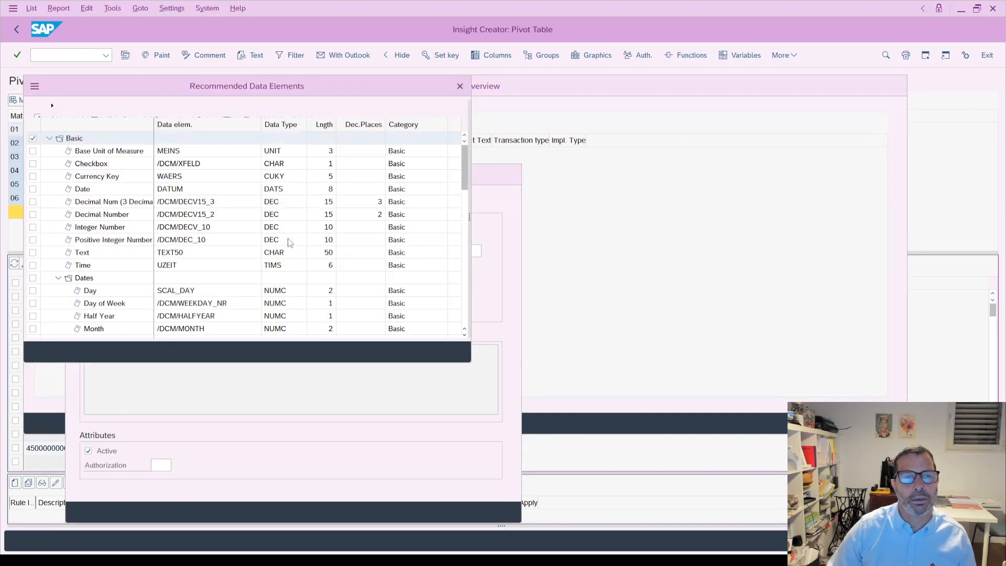
scroll(99, 218, "down", 1)
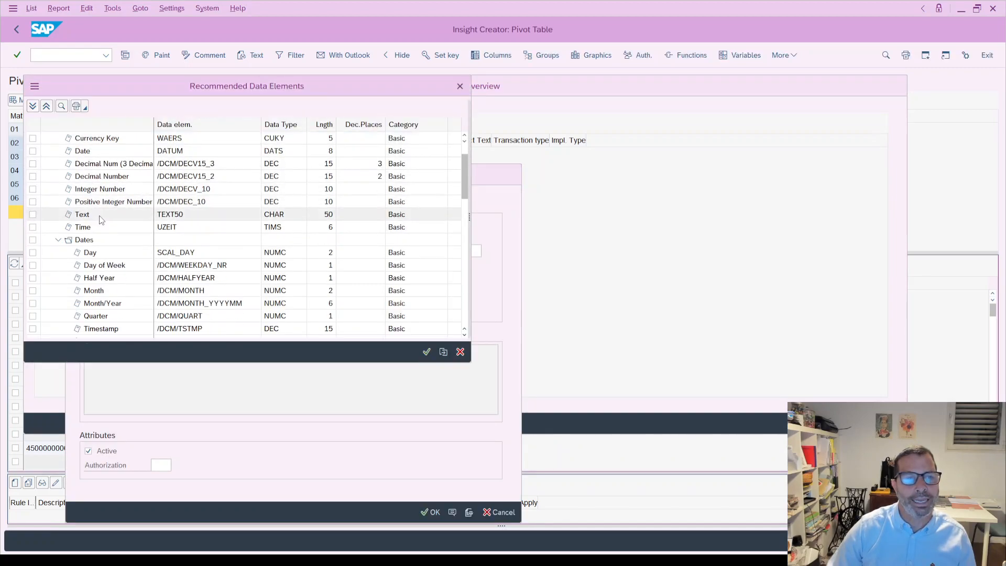
double_click(99, 304)
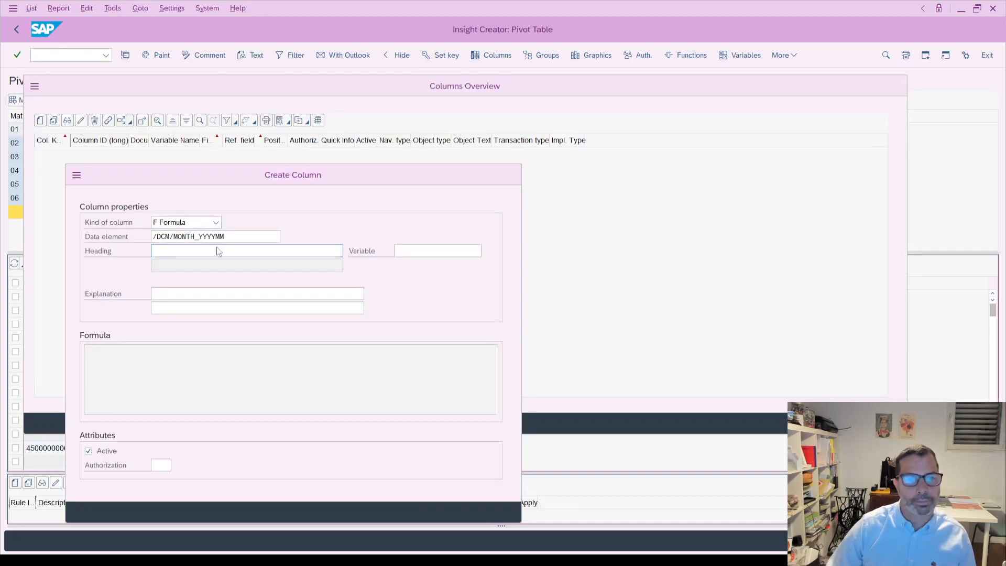
left_click(430, 512)
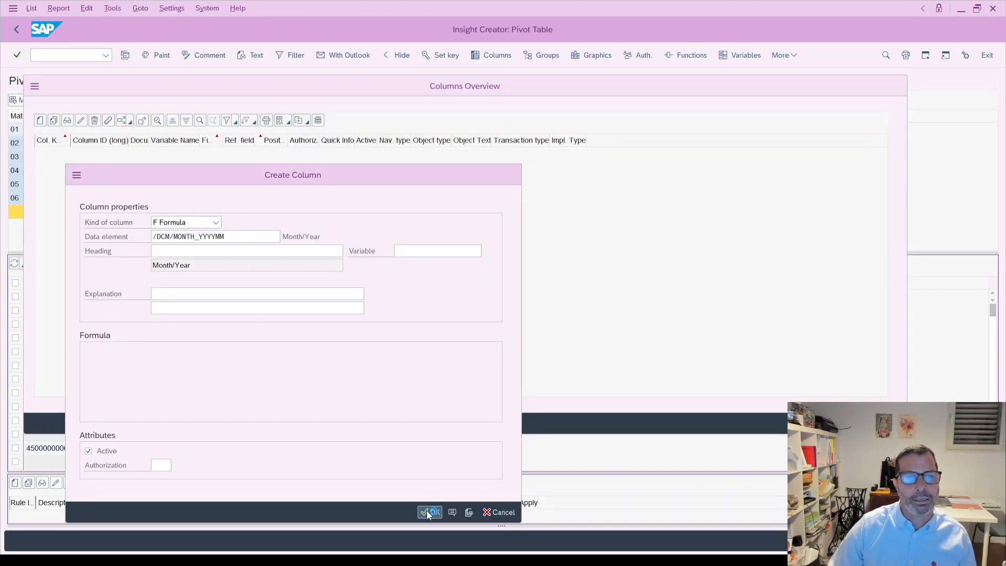
- Limit the formula functions to Date and Time Functions and insert DATE_GET_YEAR_MONTH into the Month/Year formula
left_click(408, 159)
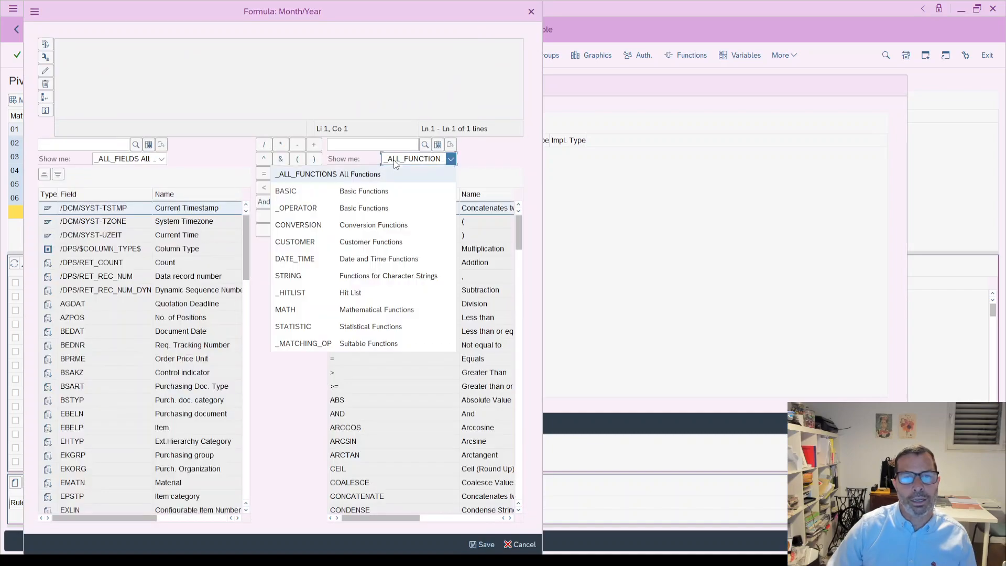
left_click(306, 258)
scroll(408, 413, "down", 5)
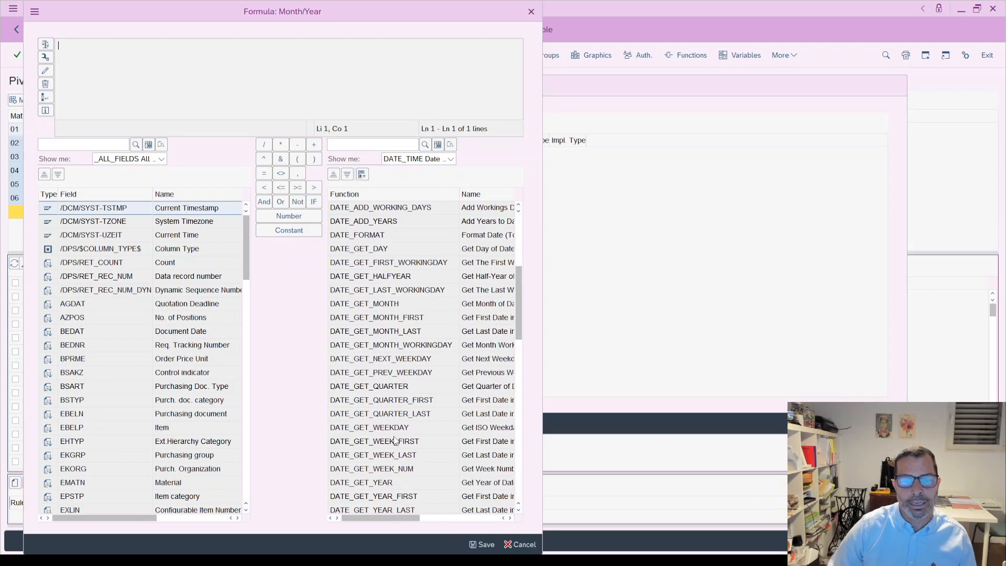
scroll(394, 440, "down", 2)
left_click(390, 445)
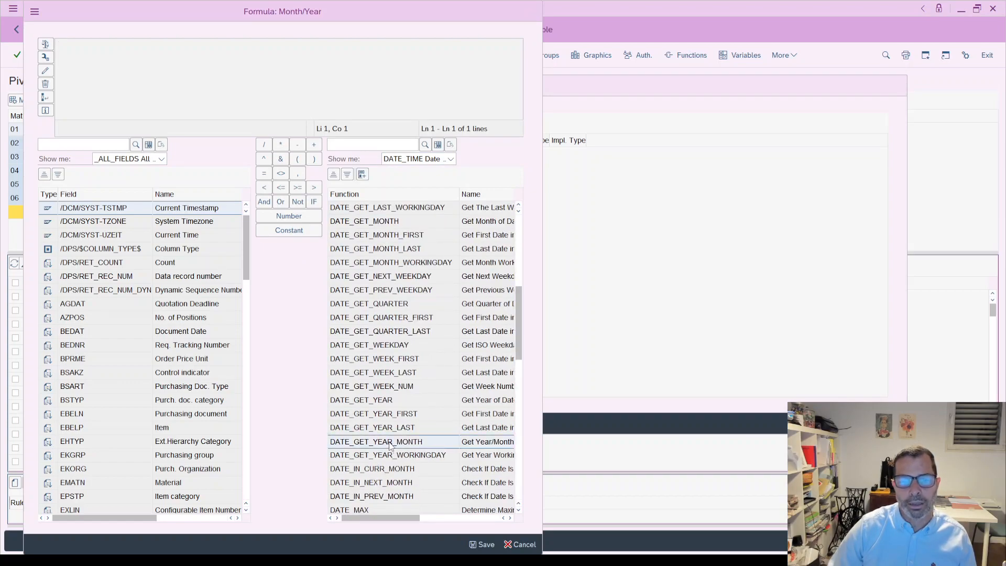
double_click(391, 445)
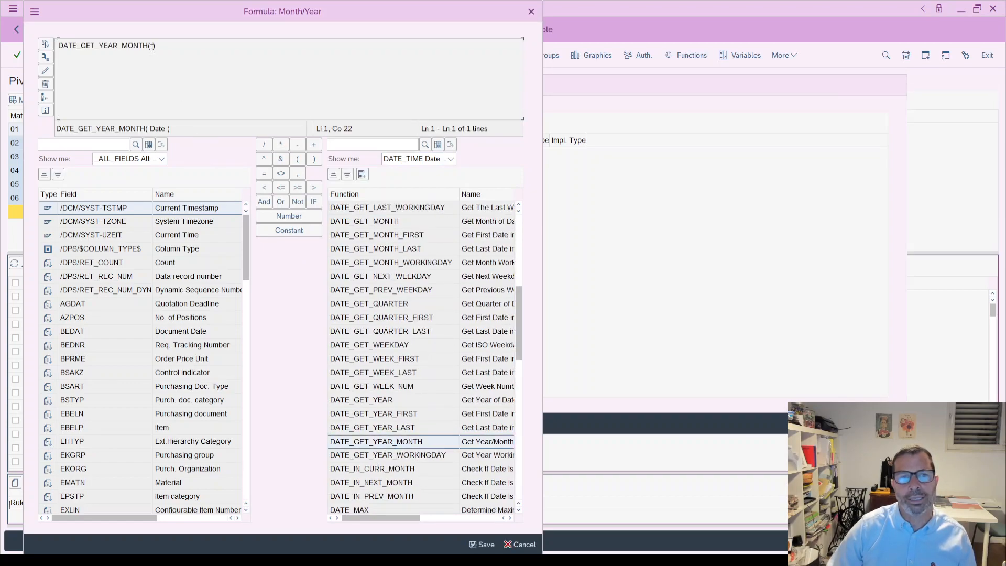
- Complete and save the formula with Document Date (BEDAT) as its argument, and place the Month/Year column directly after Doc. Date
left_click(99, 145)
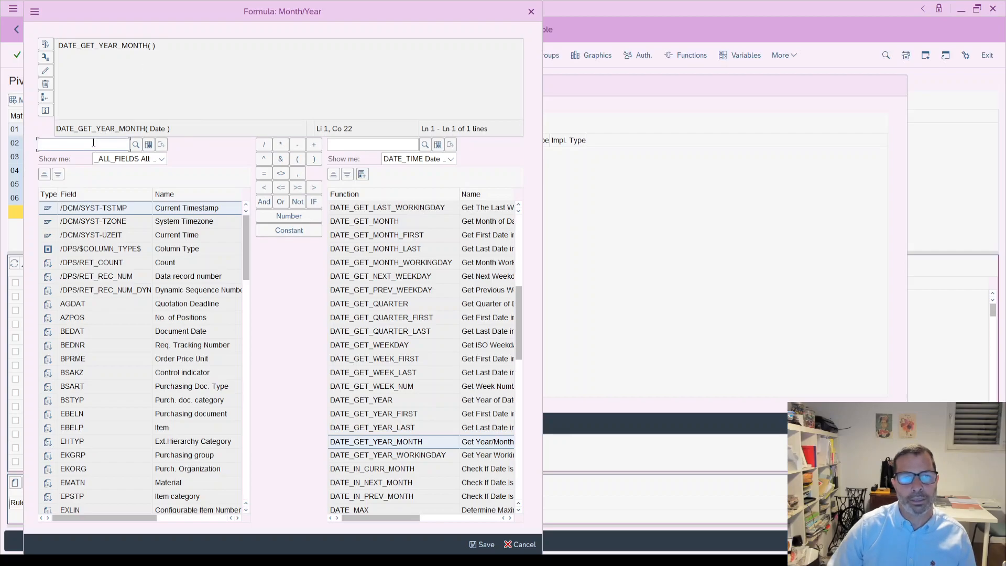
type("documen")
key("Return")
double_click(95, 209)
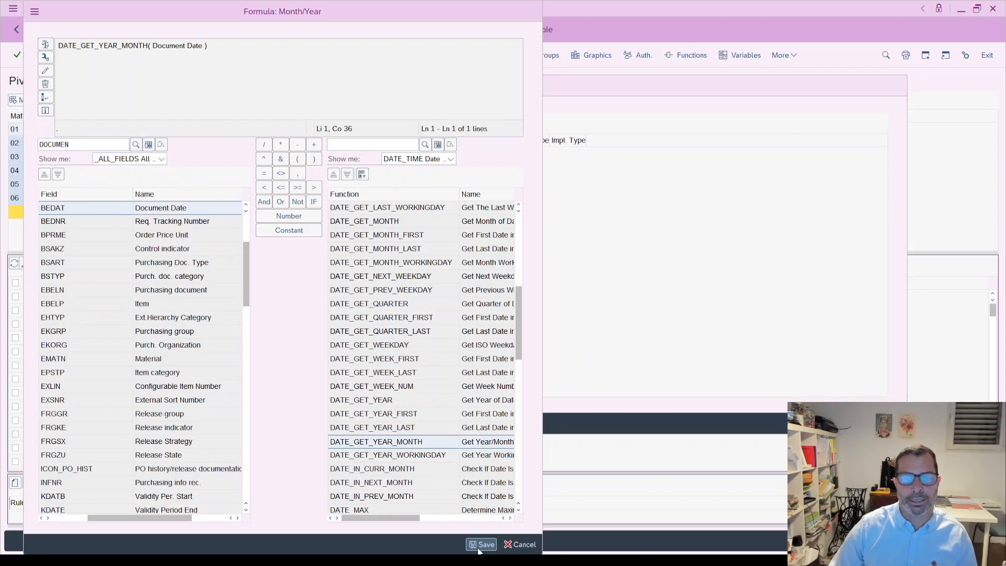
left_click(478, 547)
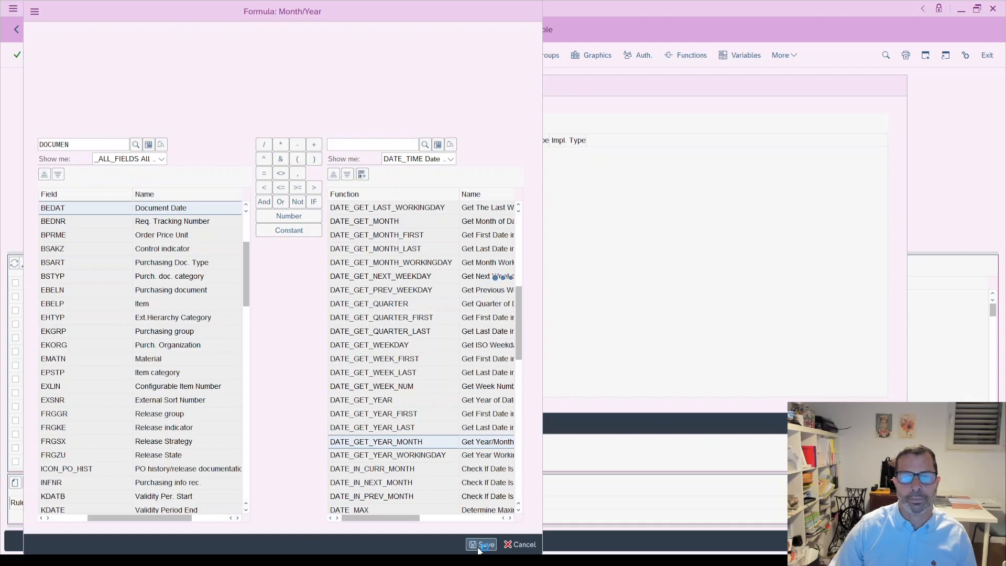
left_click(896, 86)
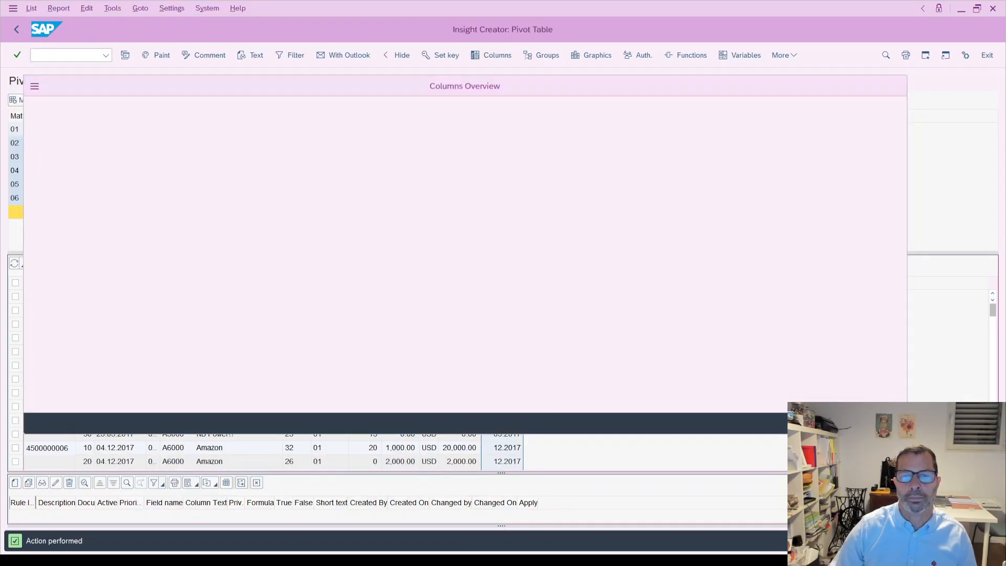
left_click_drag(341, 289, 151, 295)
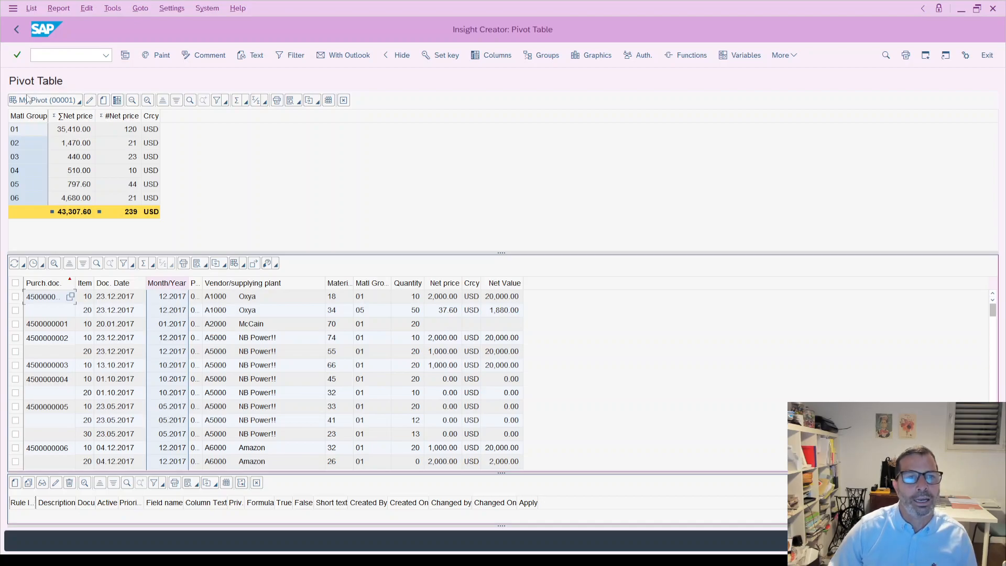
- Copy My Pivot to a new pivot table described as My Pivot2 and remove its Net price CNT value
left_click(117, 100)
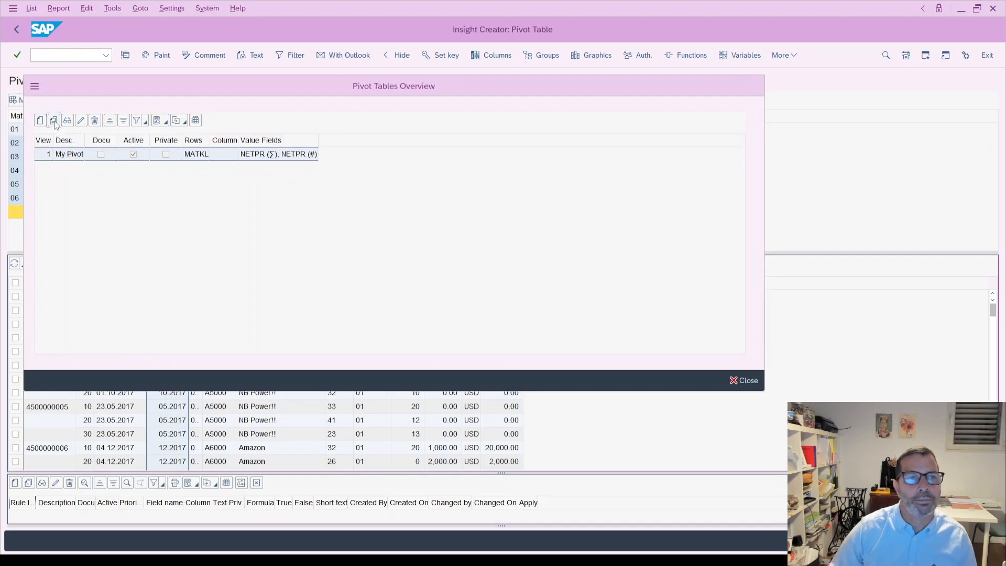
left_click(55, 121)
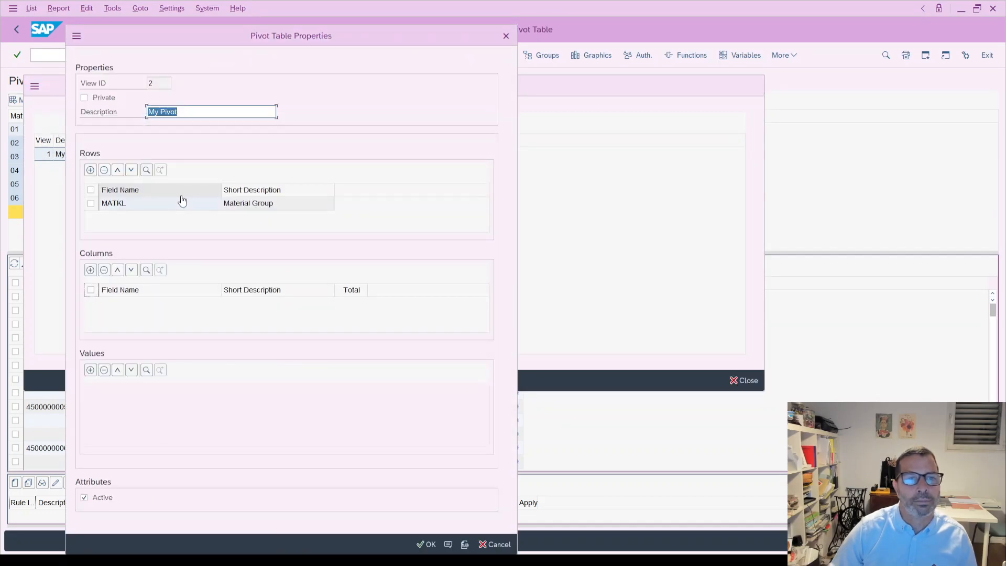
left_click(189, 111)
type("2")
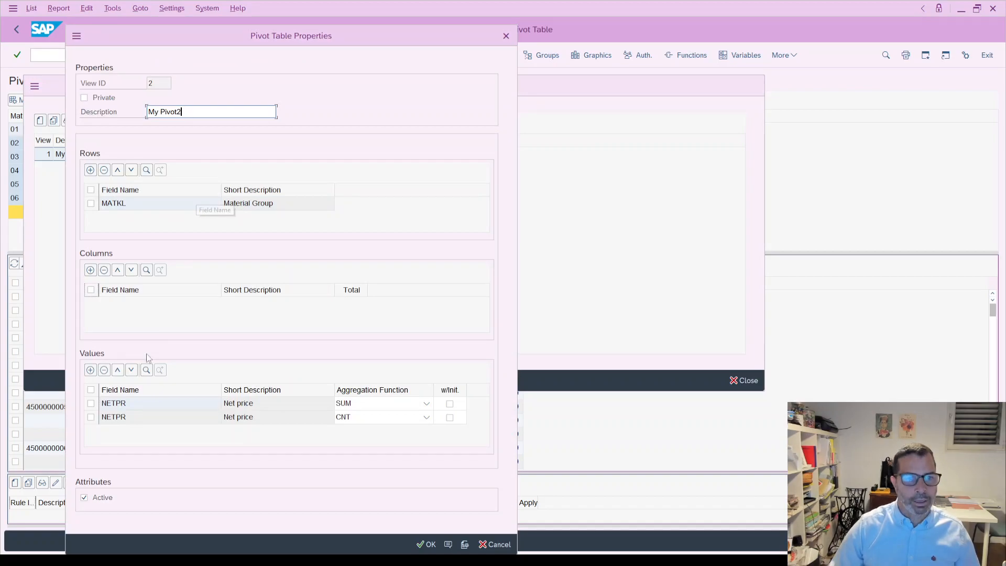
left_click(91, 417)
left_click(103, 369)
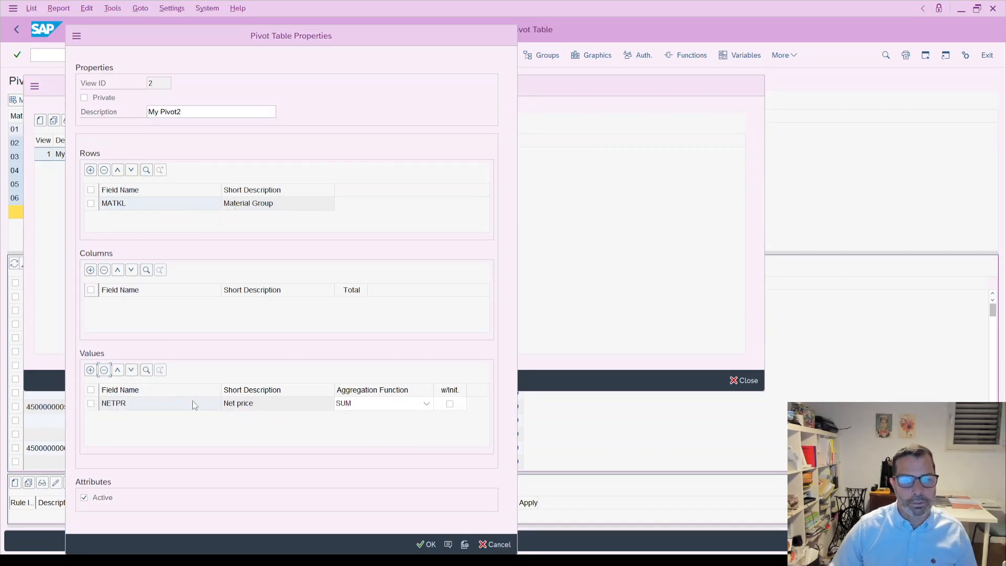
- Add Month/Year (/DPS/DYNF001) as the column field of My Pivot2, save it and close the pivot tables overview
left_click(90, 271)
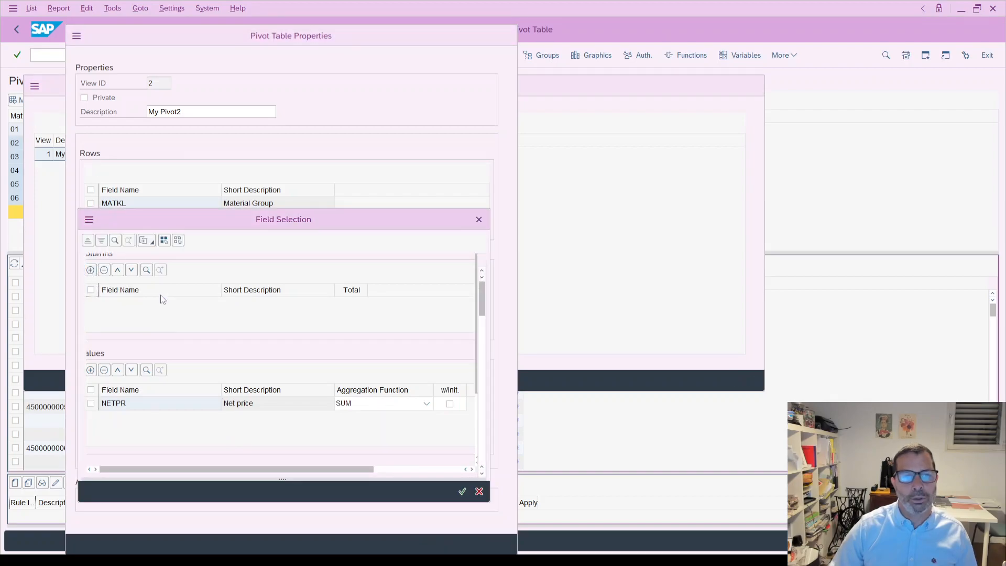
left_click(97, 425)
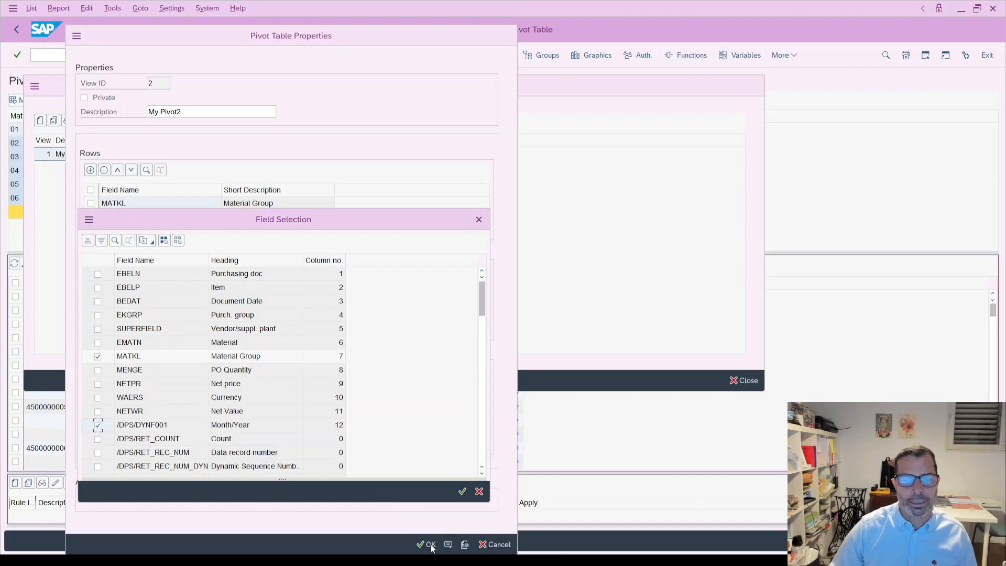
left_click(462, 492)
left_click(426, 545)
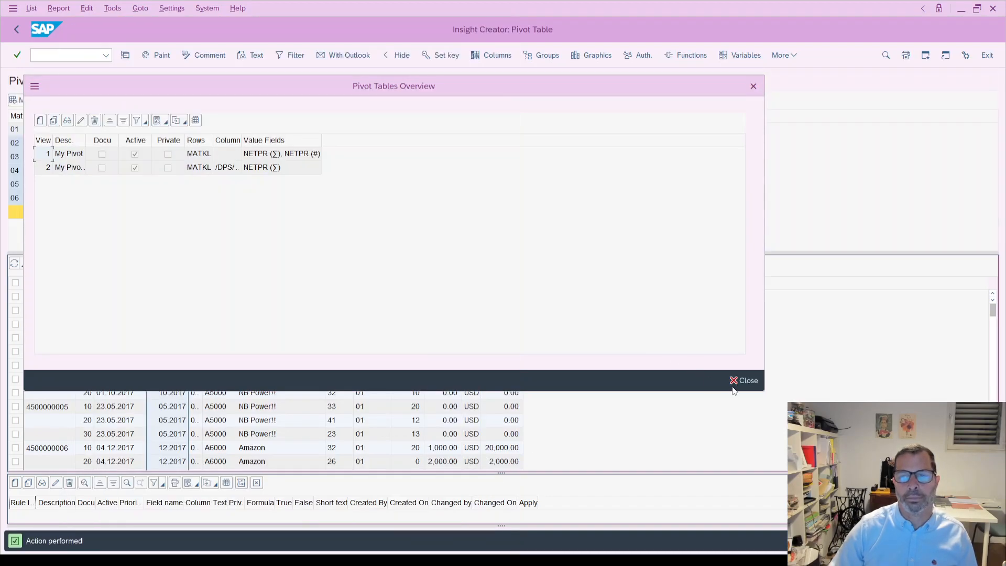
left_click(744, 380)
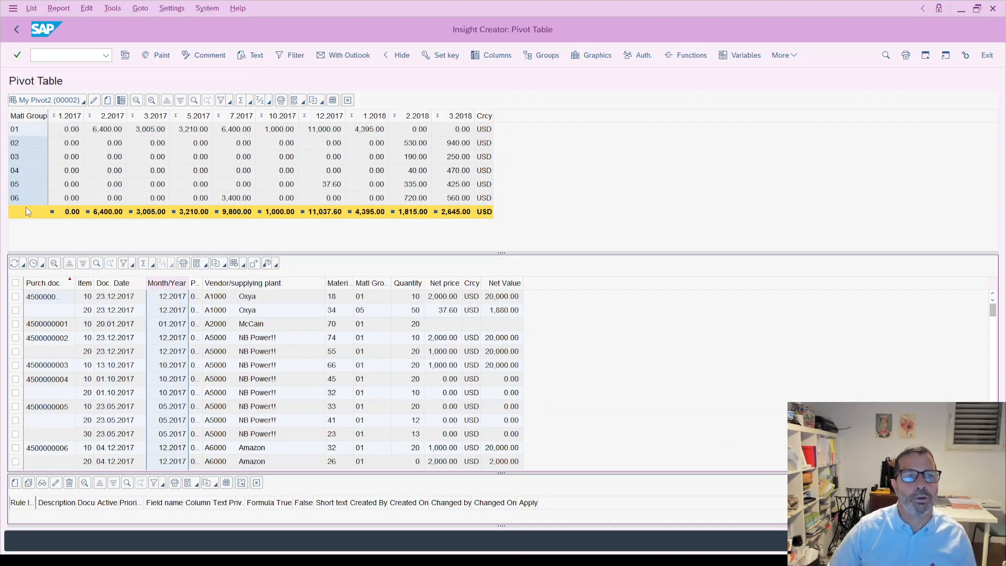
- Drill down into material group 01 for 1.2018 and total the Net price column in the detail list
double_click(369, 131)
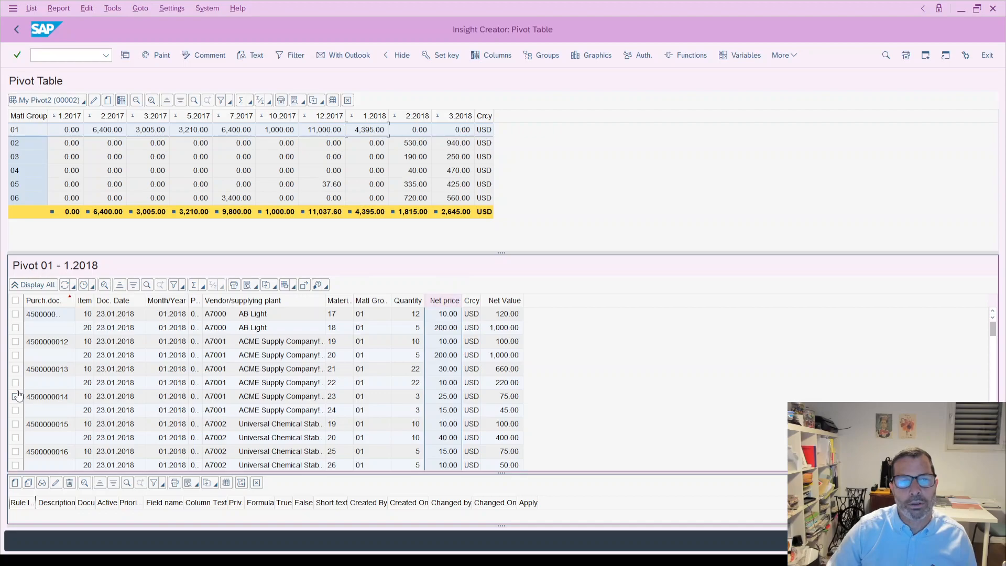
left_click(194, 286)
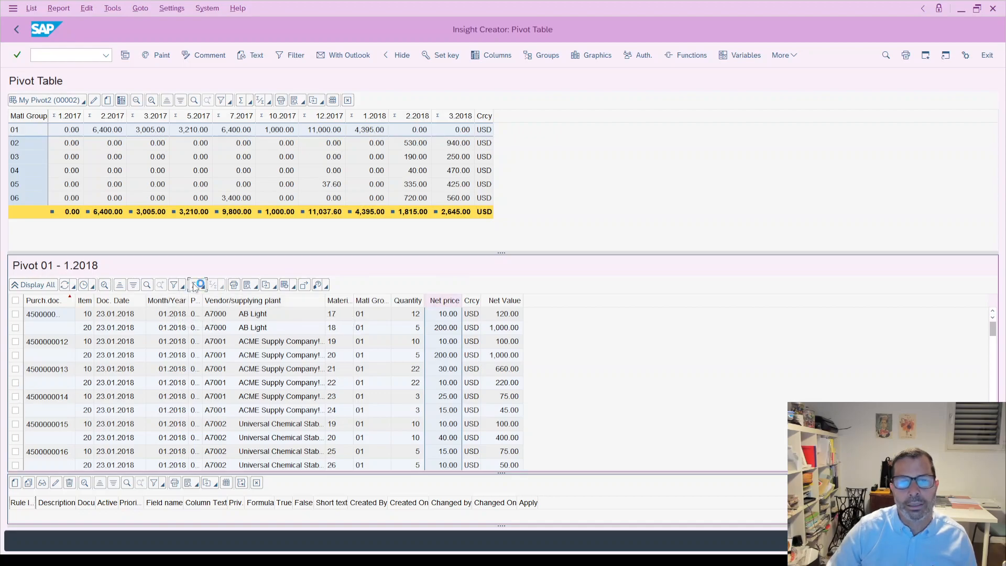
double_click(460, 300)
- Drill down into material group 01 for 12.2017 and 7.2017, and return the detail list to all records
left_click(313, 132)
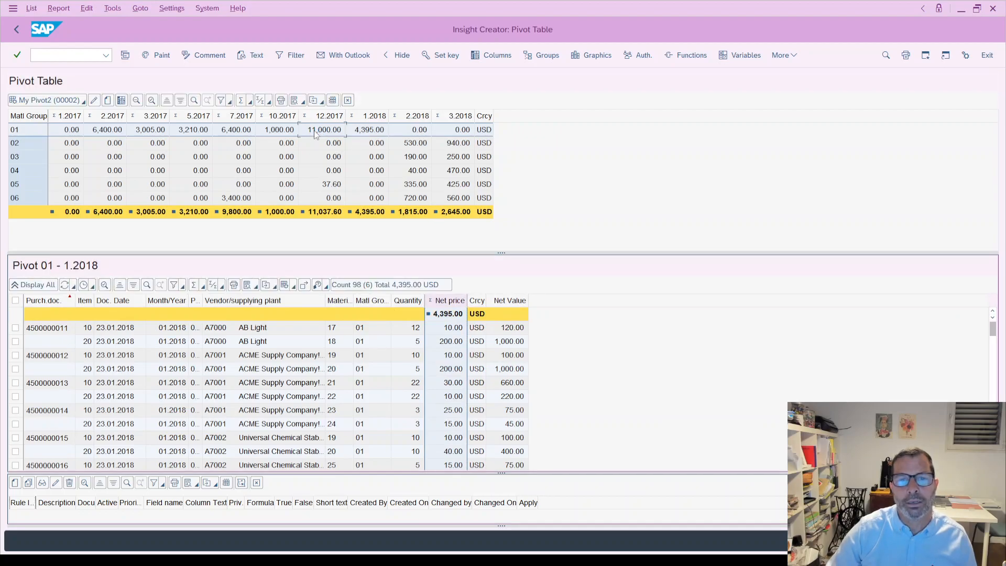
double_click(320, 131)
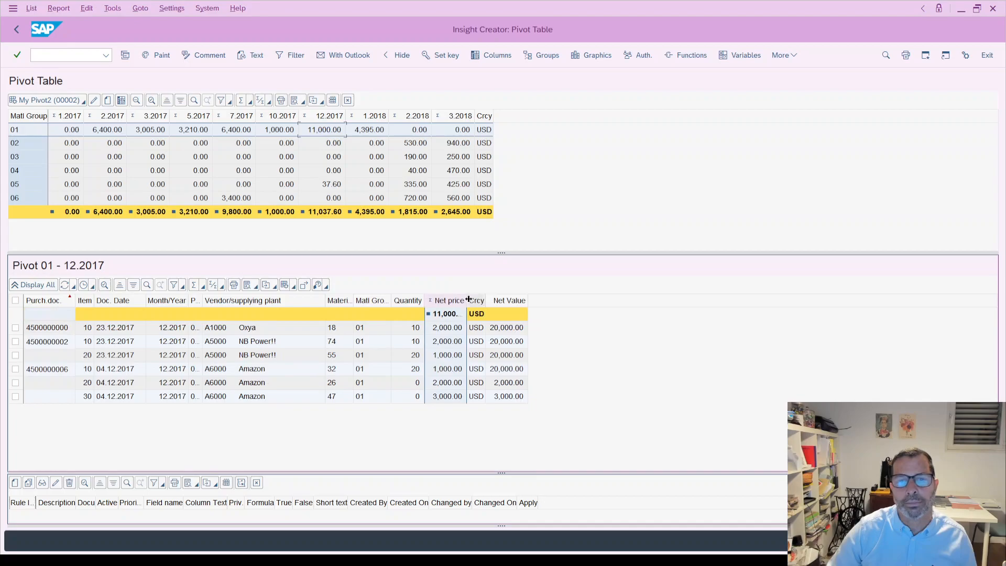
double_click(238, 132)
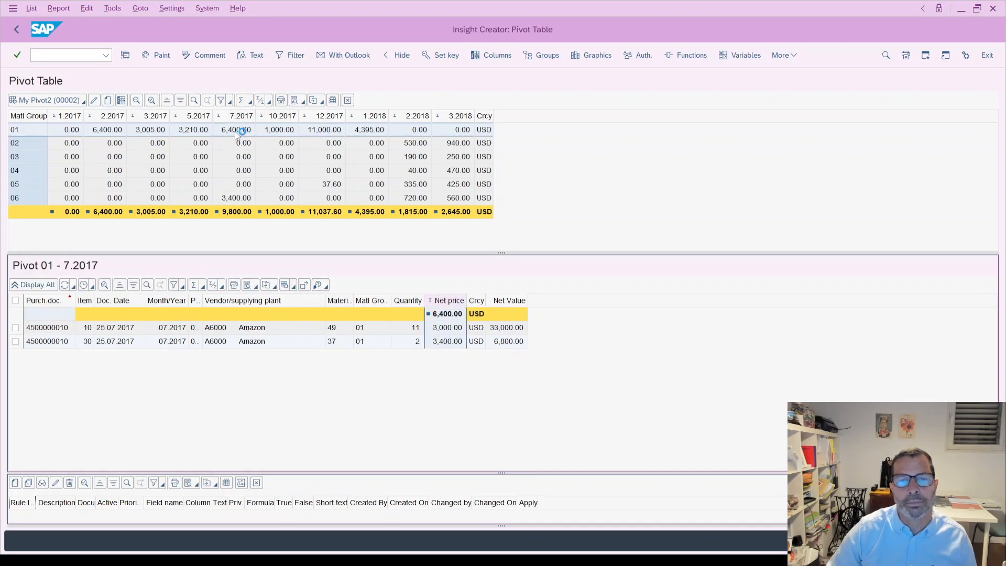
left_click(31, 284)
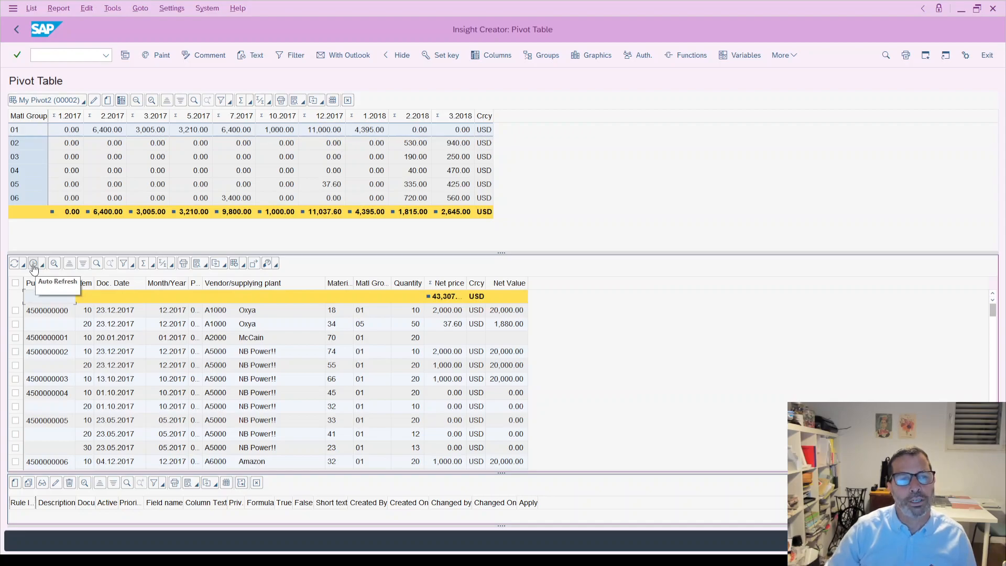
- Activate auto refresh for the detail list with a refresh interval of 1 minute
left_click(34, 264)
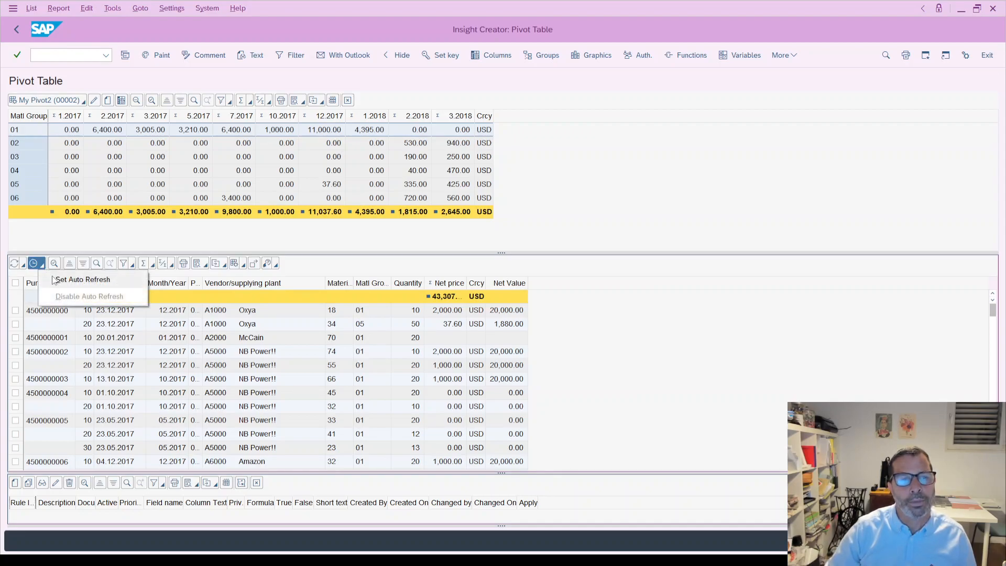
left_click(52, 279)
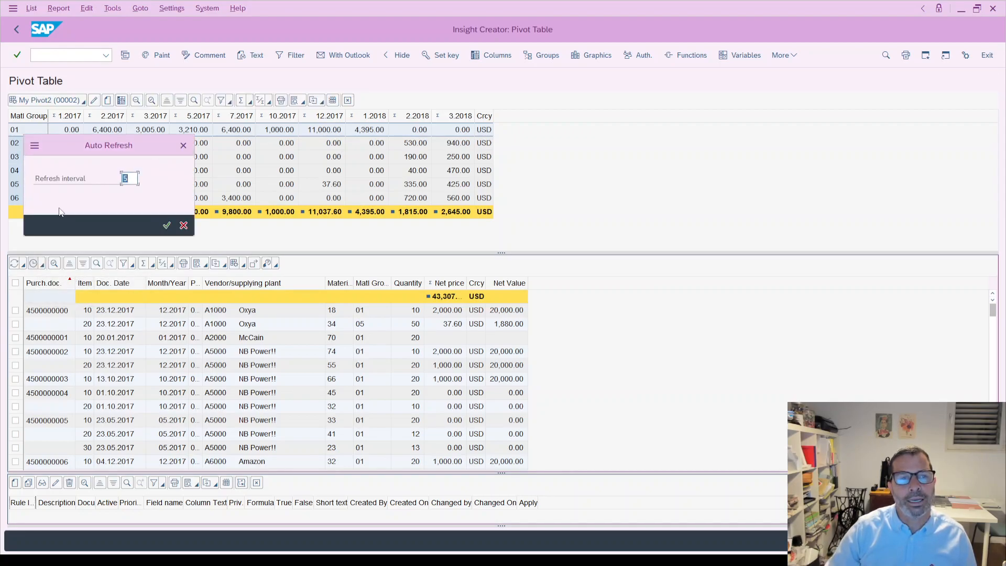
type("1")
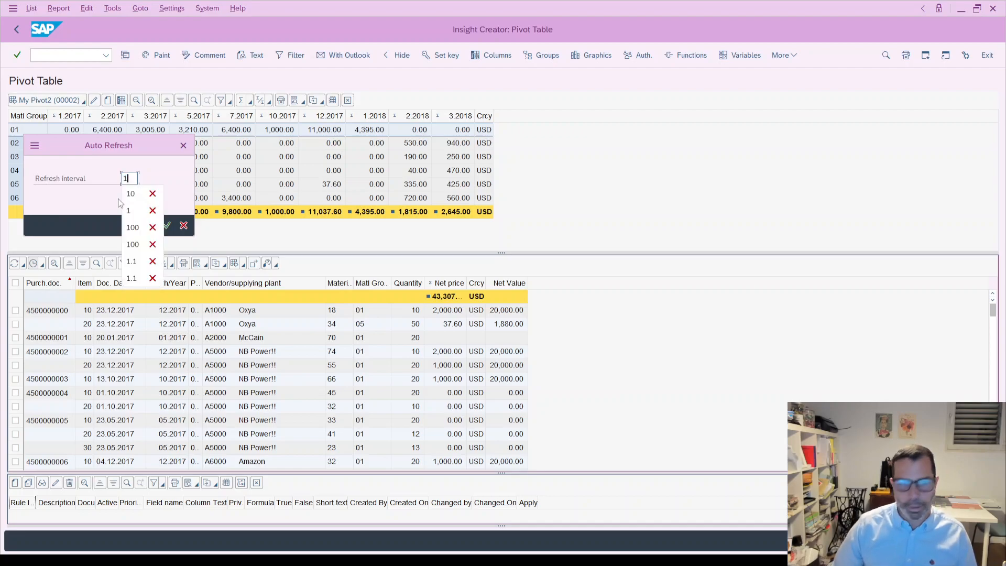
left_click(167, 226)
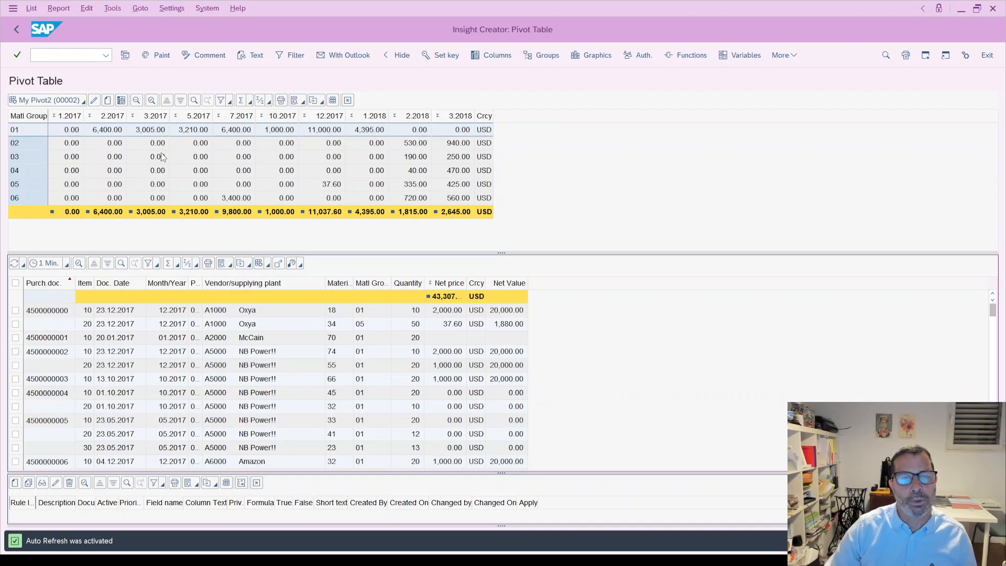
- Hide the Data and Paint Rules views, keeping only Pivot Tables, and save the layout
left_click(125, 55)
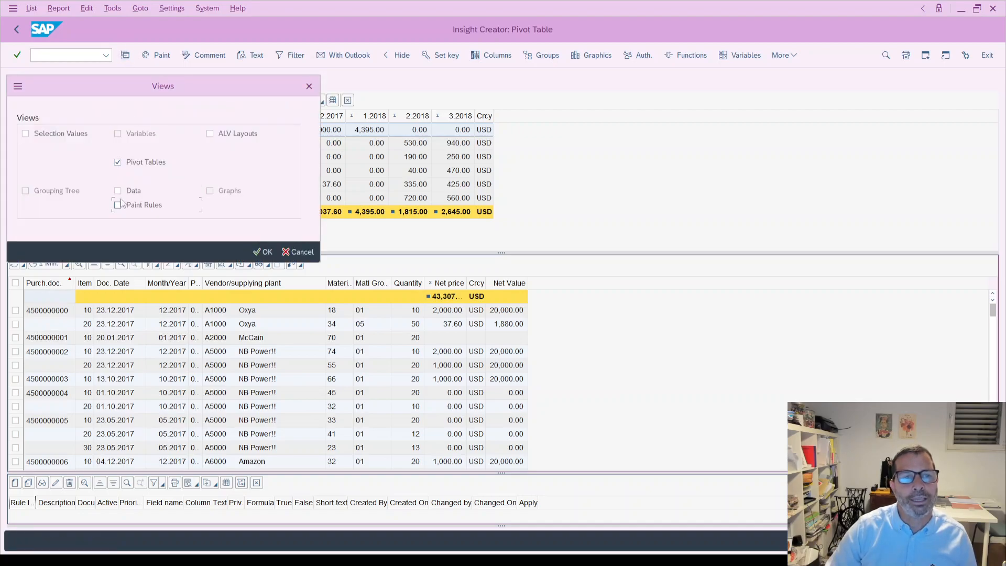
left_click(266, 252)
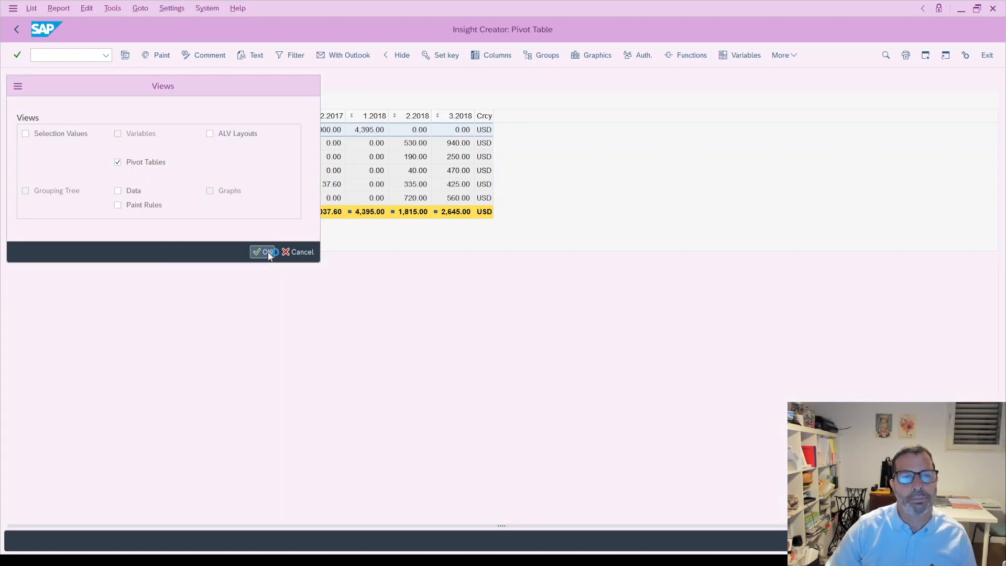
left_click(173, 9)
mouse_move(197, 59)
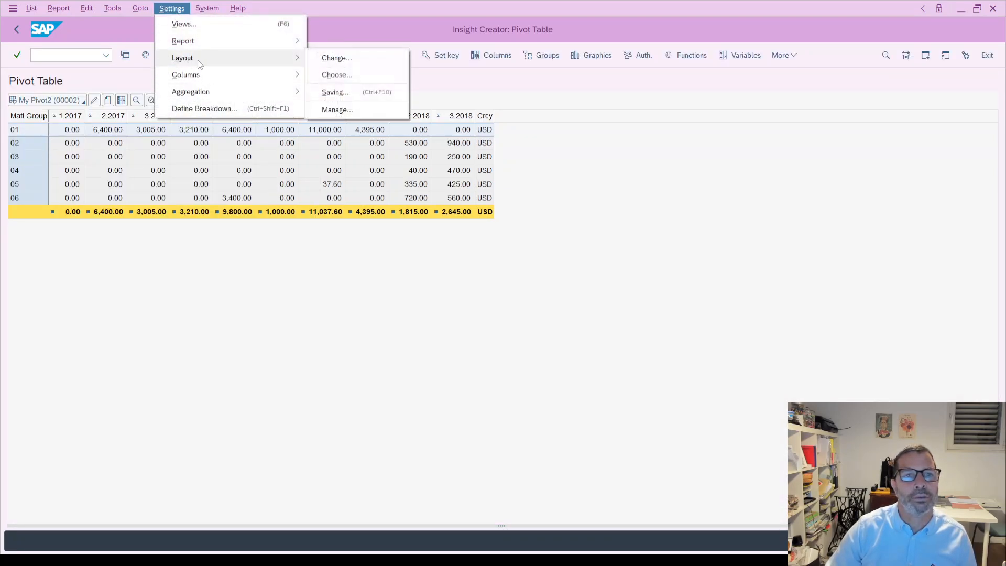
left_click(329, 92)
left_click(160, 362)
left_click(149, 378)
left_click(146, 394)
left_click(238, 391)
left_click(351, 436)
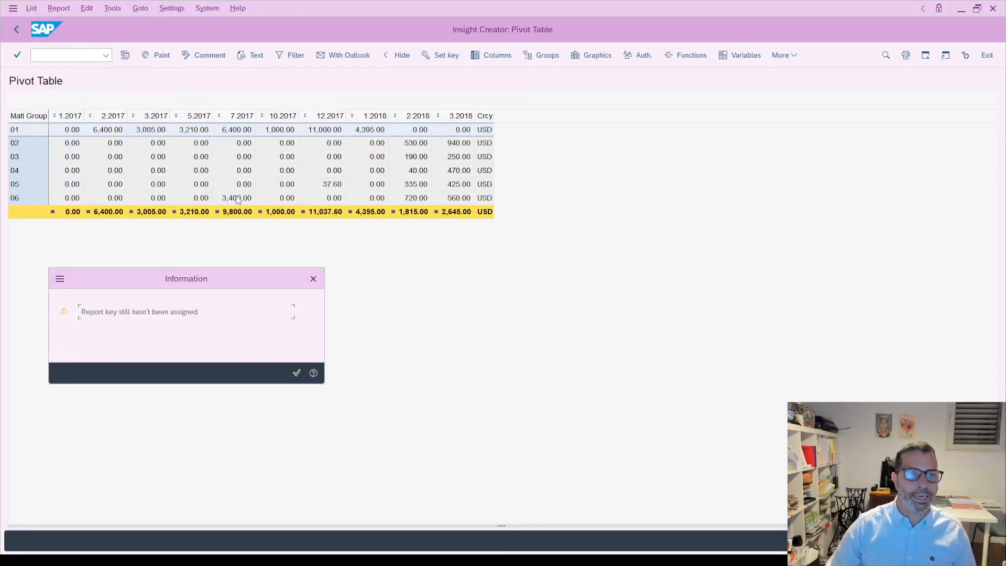
- Leave the pivot table report and return to the list of report variants
left_click(298, 373)
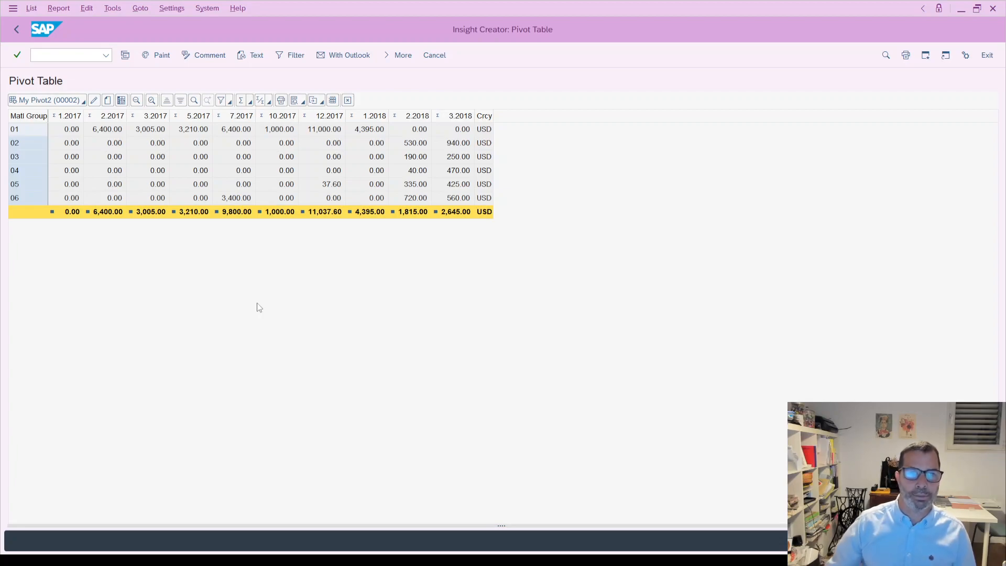
left_click(16, 29)
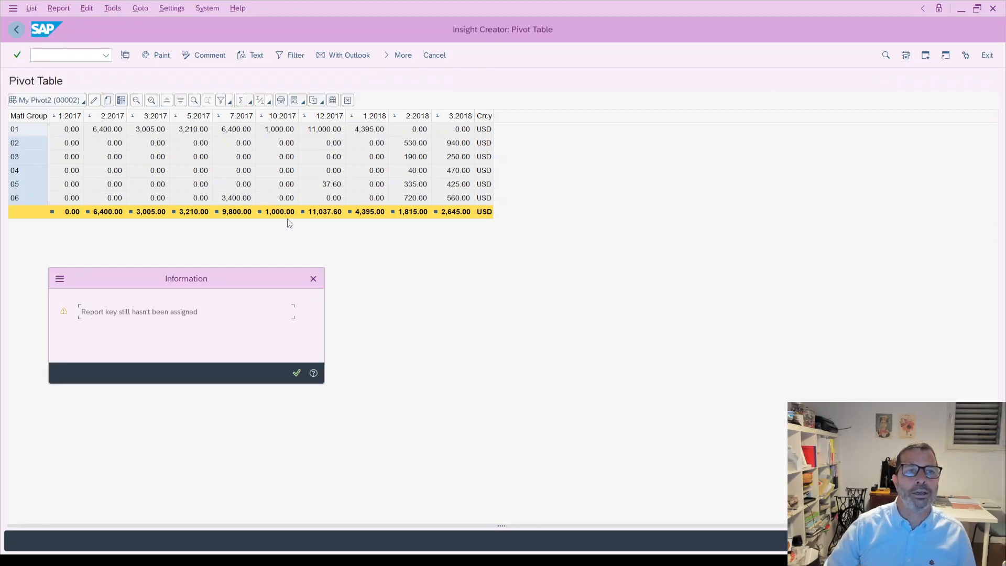
left_click(296, 373)
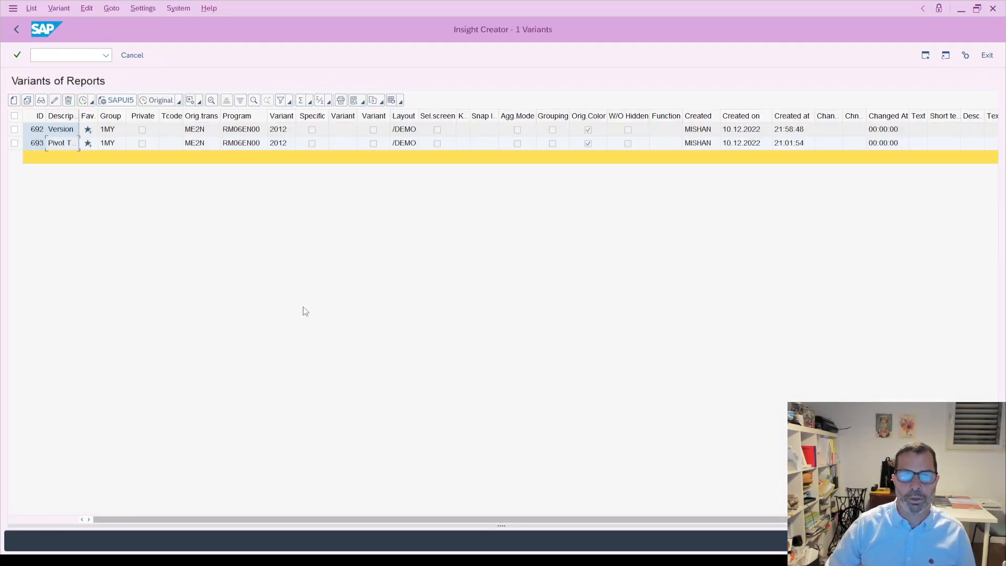
- Switch to the Google Slides presentation, start the slideshow from Live Demo and advance to the Toolbar Function slide
left_click(121, 559)
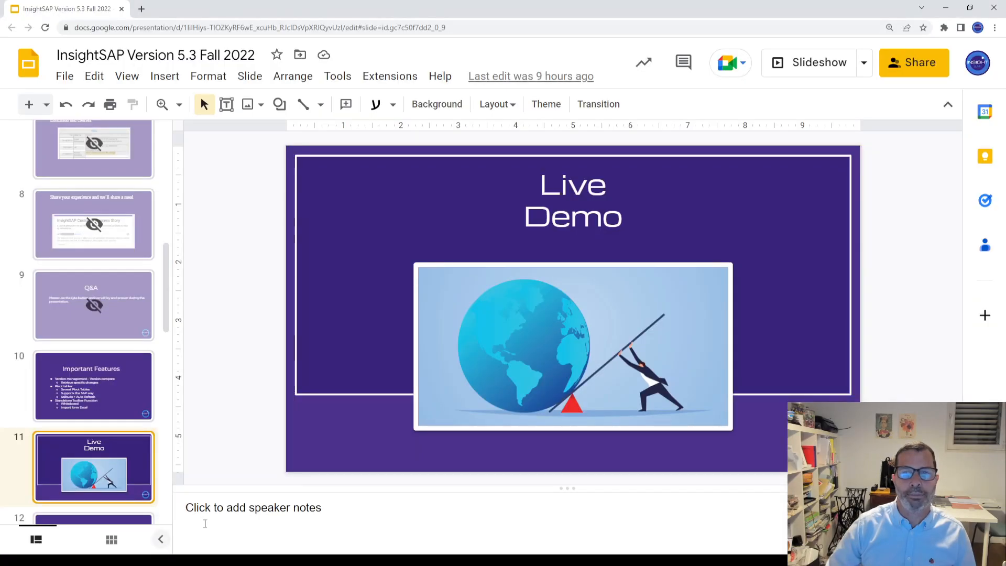
left_click(807, 63)
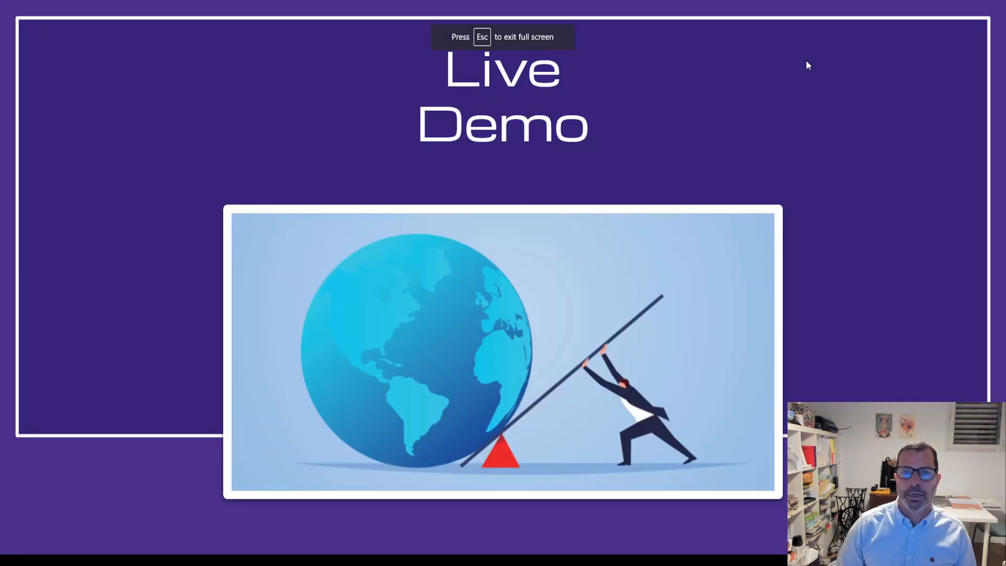
left_click(806, 65)
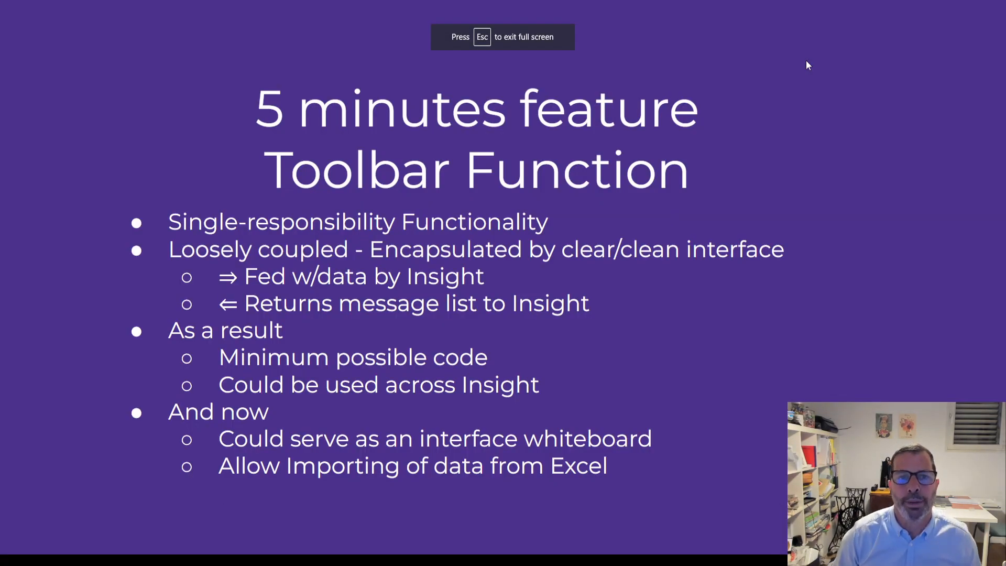
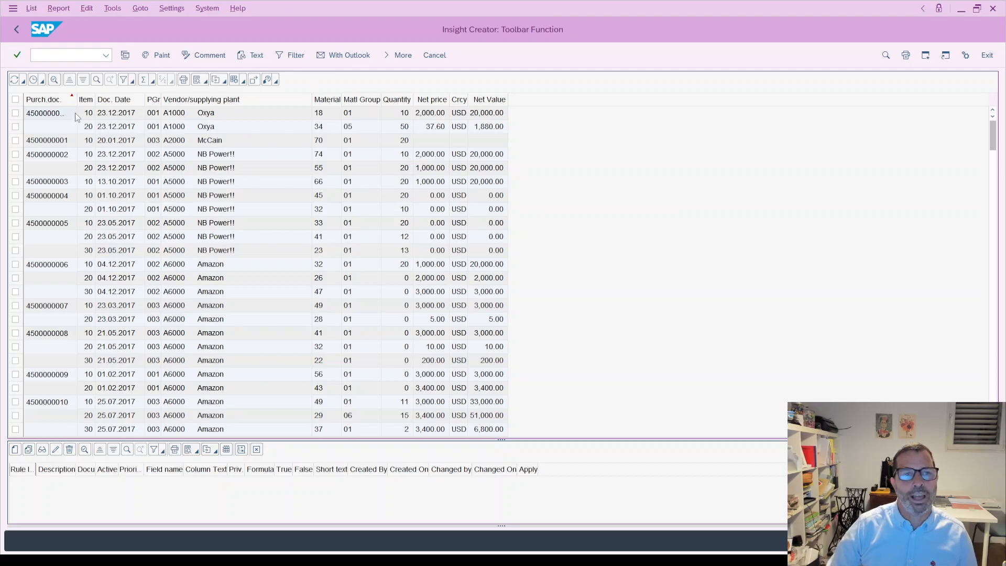
- Open the first purchase order in the Toolbar Function report, examine its item delivery dates and return to the list
double_click(49, 115)
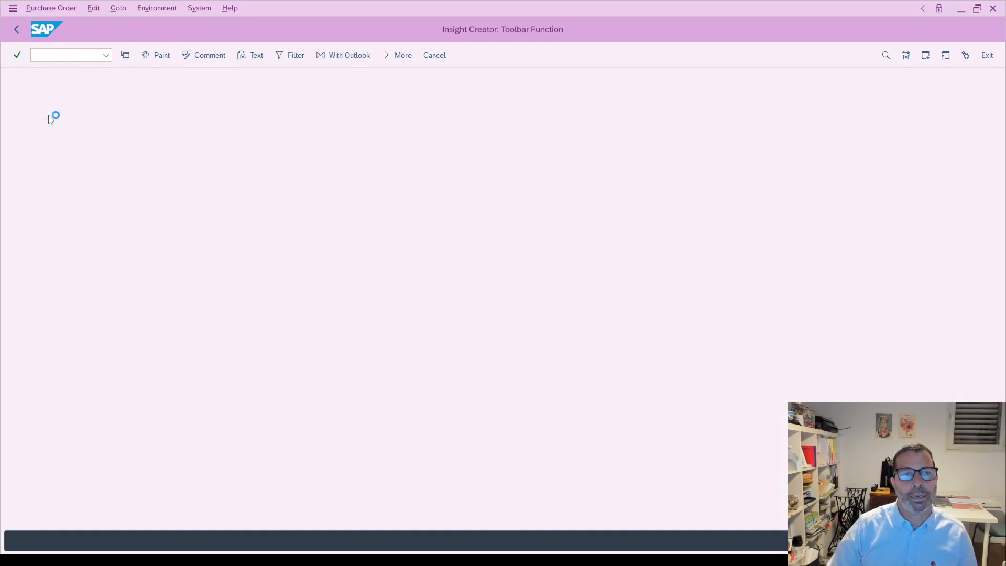
left_click_drag(327, 256, 370, 276)
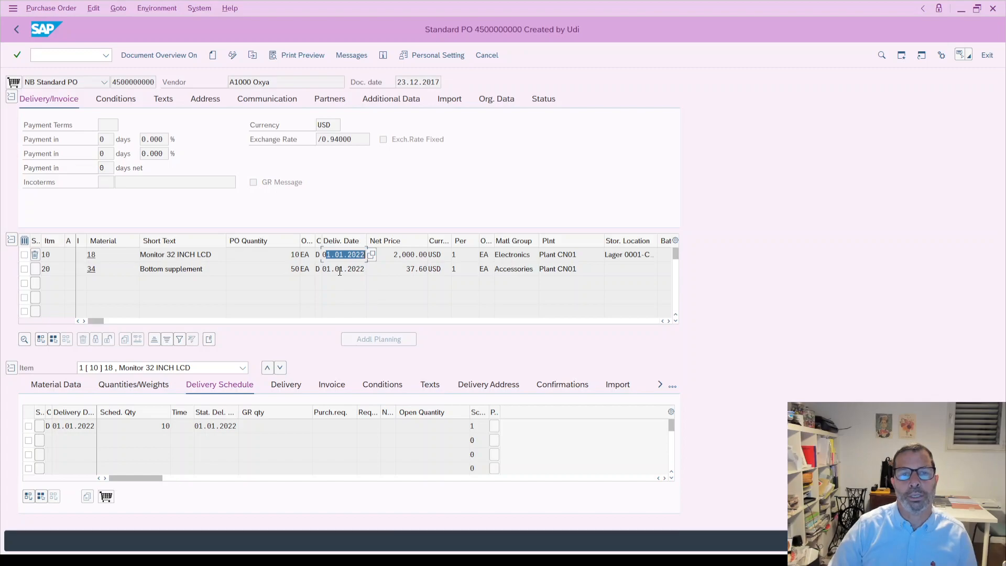
left_click(18, 30)
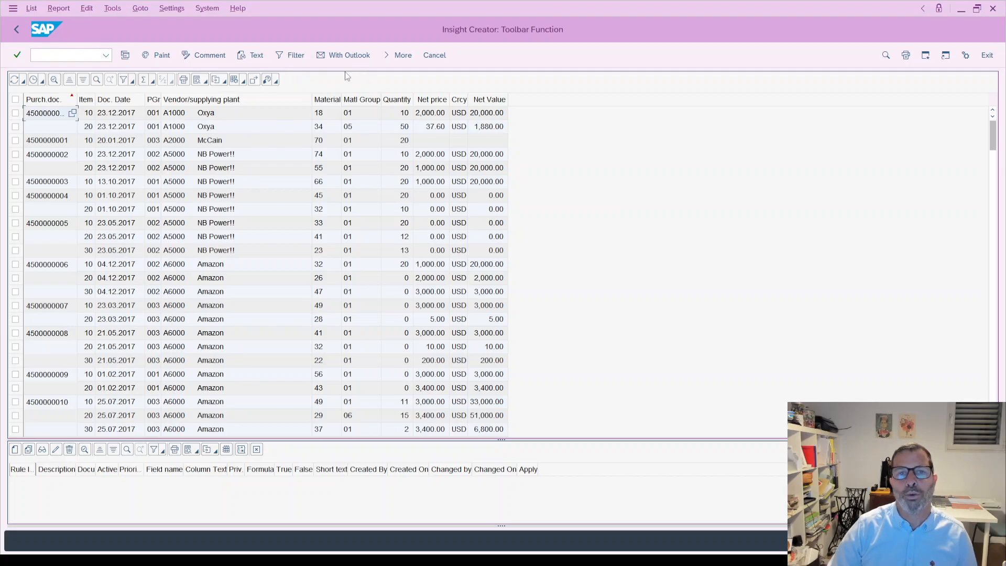
- Create a custom toolbar function with sequence number 10 based on ZDEL_UPDT, accepting the proposed field assignment
left_click(403, 56)
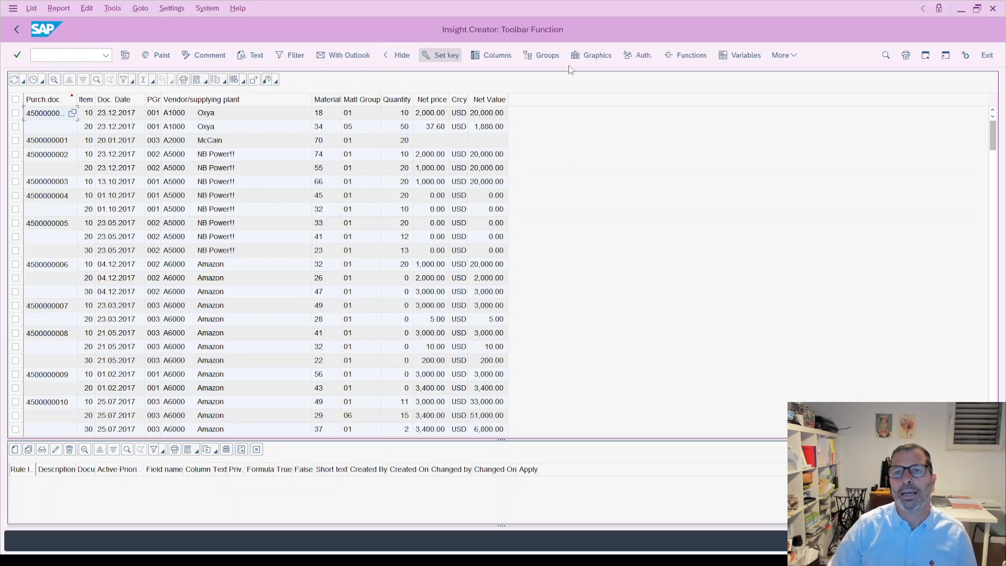
left_click(696, 57)
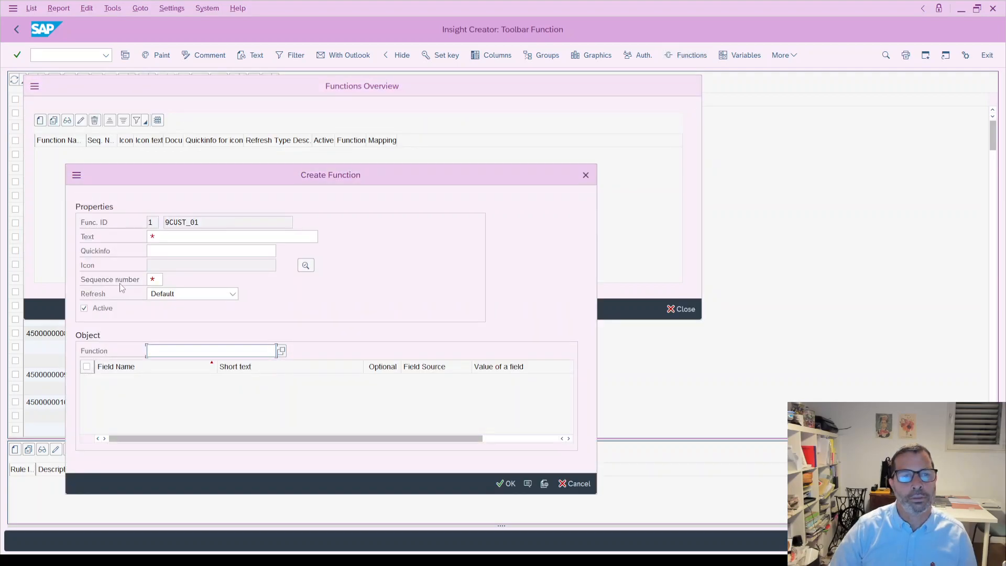
left_click(159, 279)
left_click(190, 351)
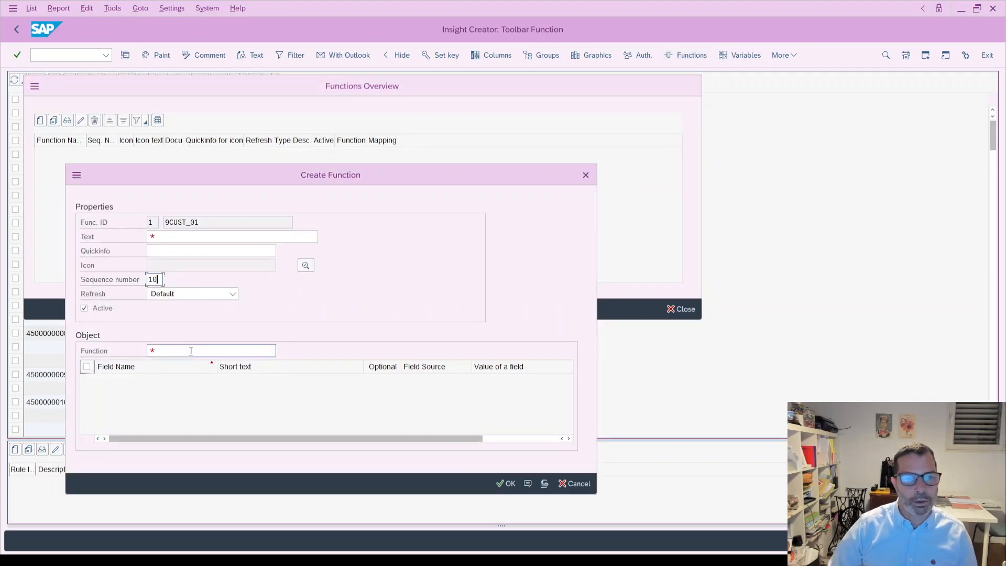
left_click(282, 350)
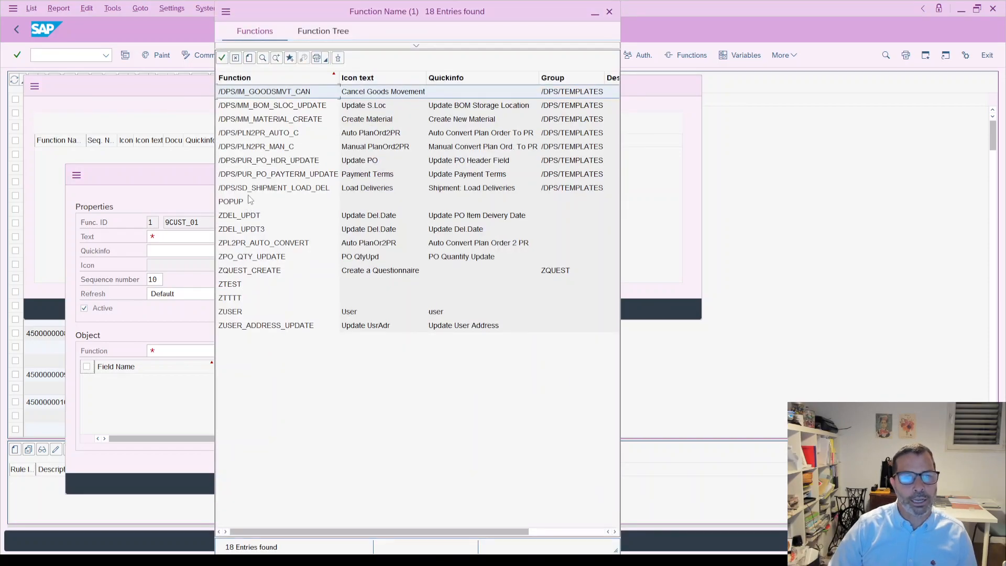
left_click(241, 215)
left_click(241, 215)
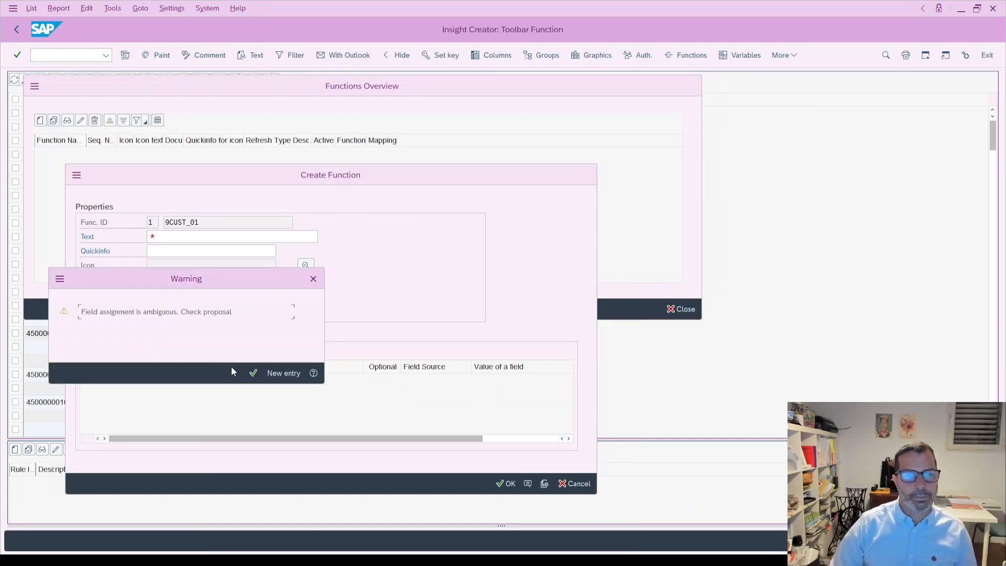
left_click(253, 372)
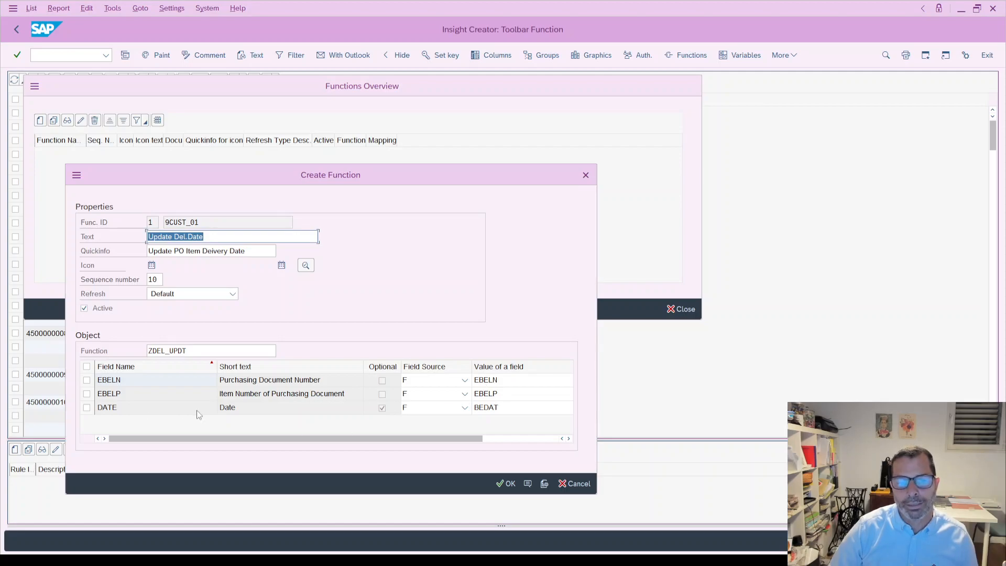
- Set the DATE field's source to Constant with the value 10.12.2022
left_click(464, 408)
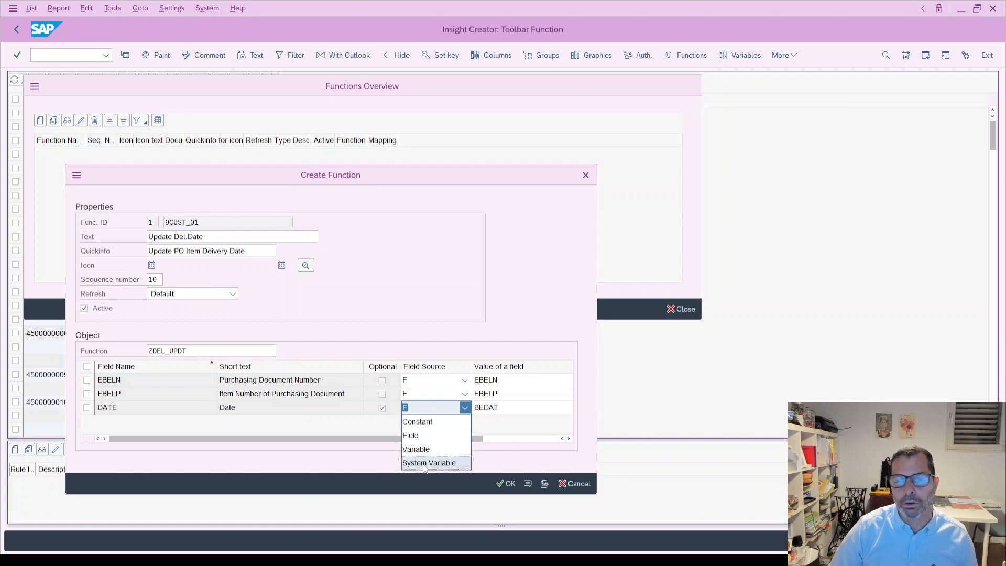
left_click(417, 421)
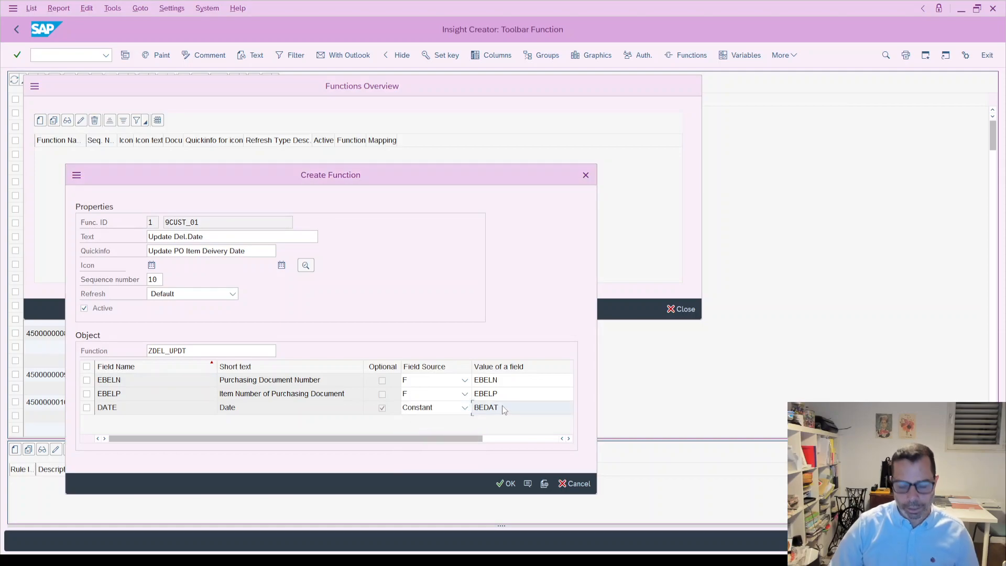
key("F4")
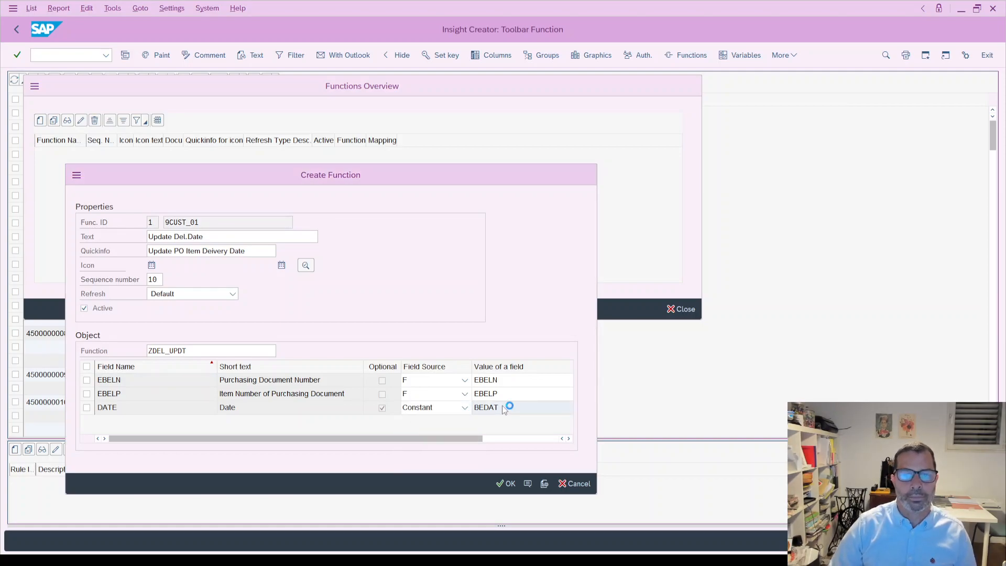
left_click(199, 257)
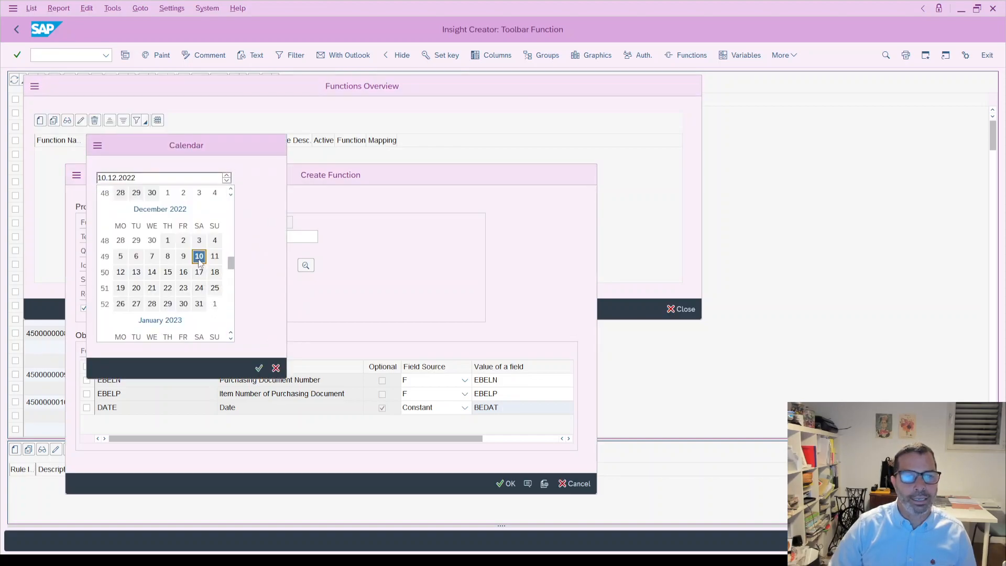
left_click(199, 260)
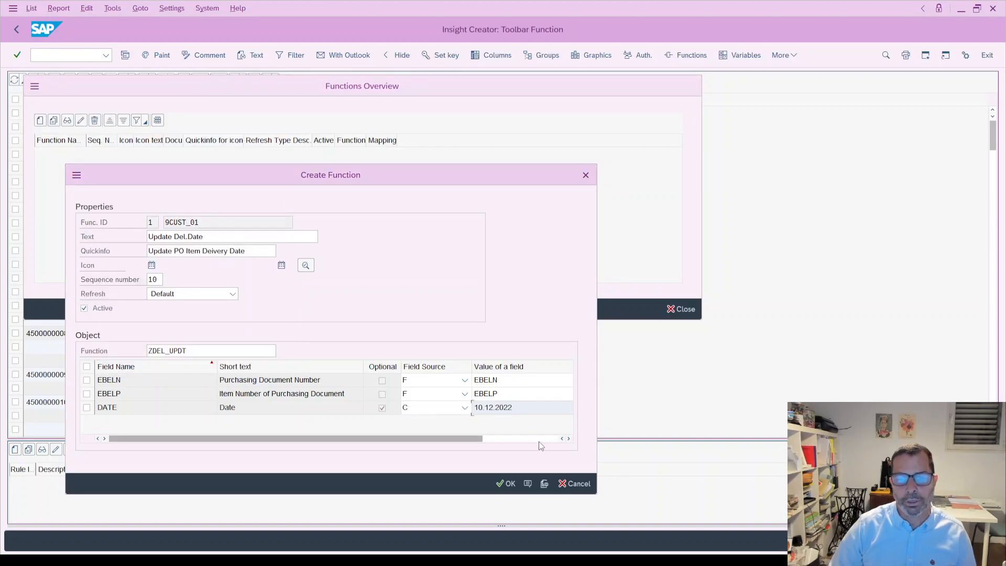
- Enable user input for the Date field, save the function and close the functions overview
left_click(569, 439)
left_click(481, 408)
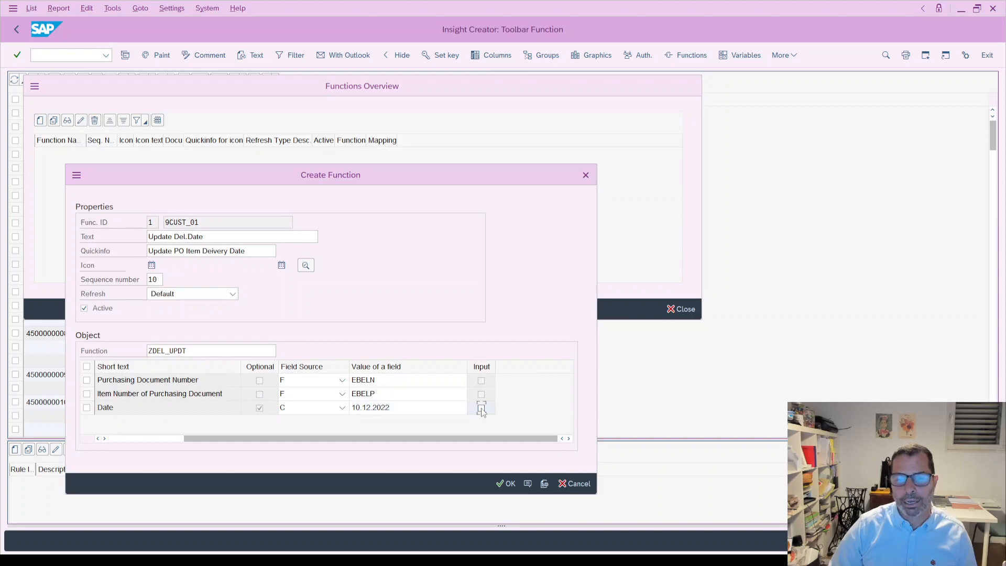
left_click(482, 408)
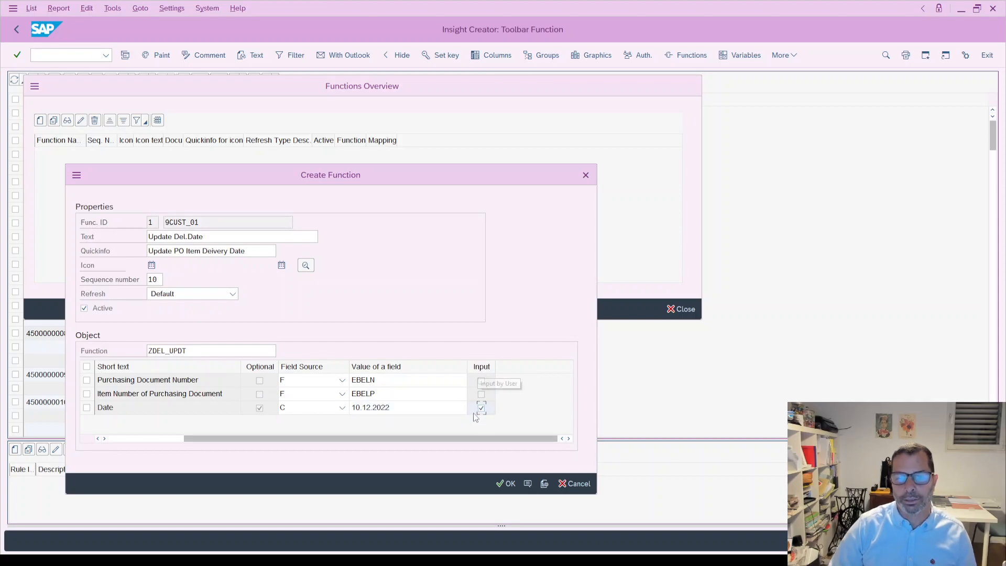
left_click(506, 483)
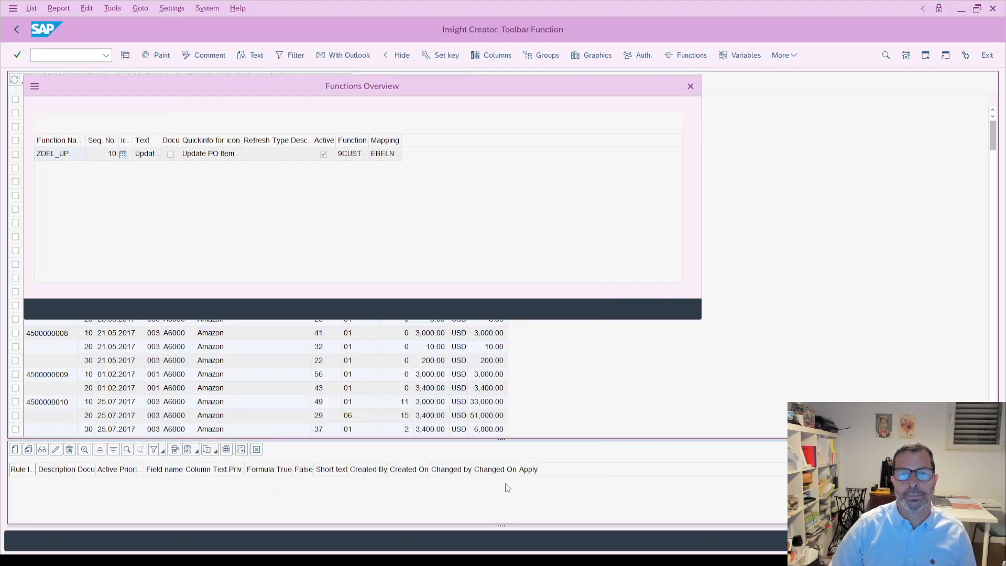
left_click(680, 309)
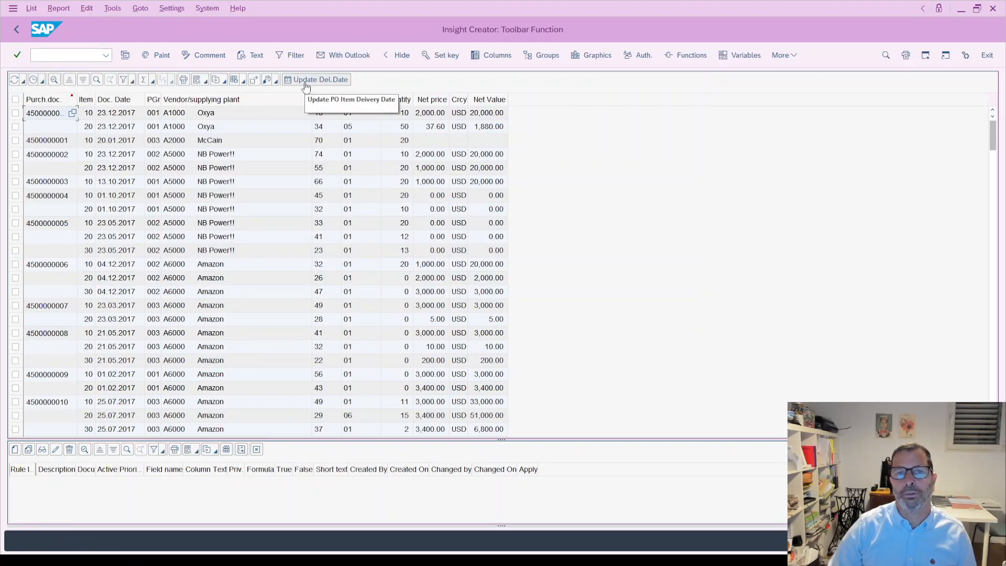
- Run Update Del.Date on the first six order items with the date 11.11.2022, then dismiss the resulting log
left_click_drag(15, 113, 14, 182)
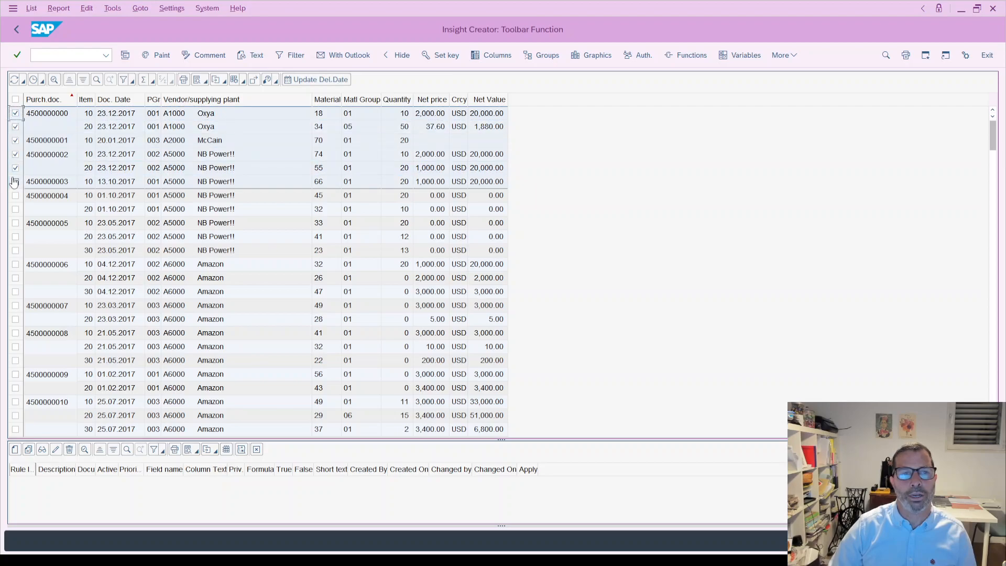
left_click(310, 81)
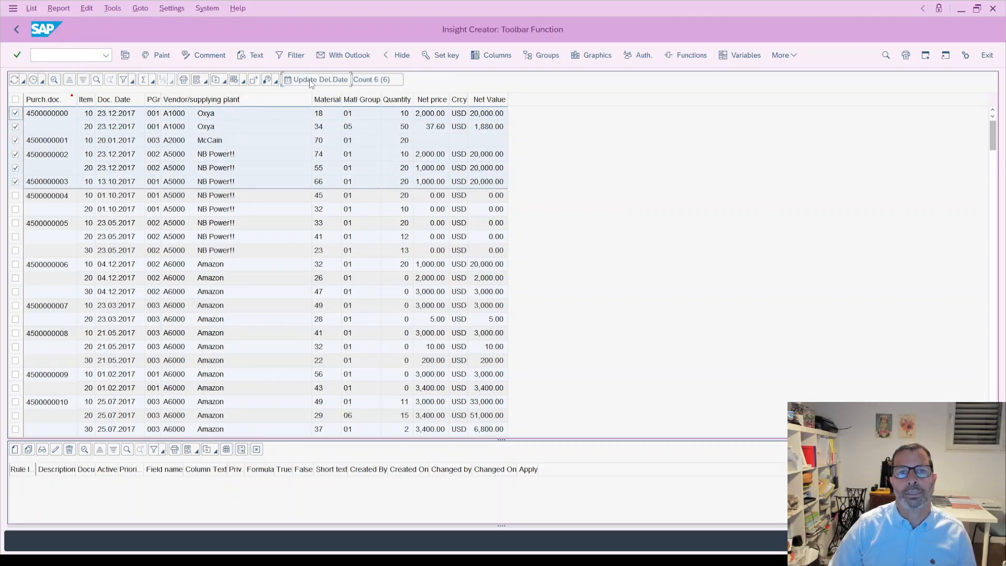
left_click(312, 80)
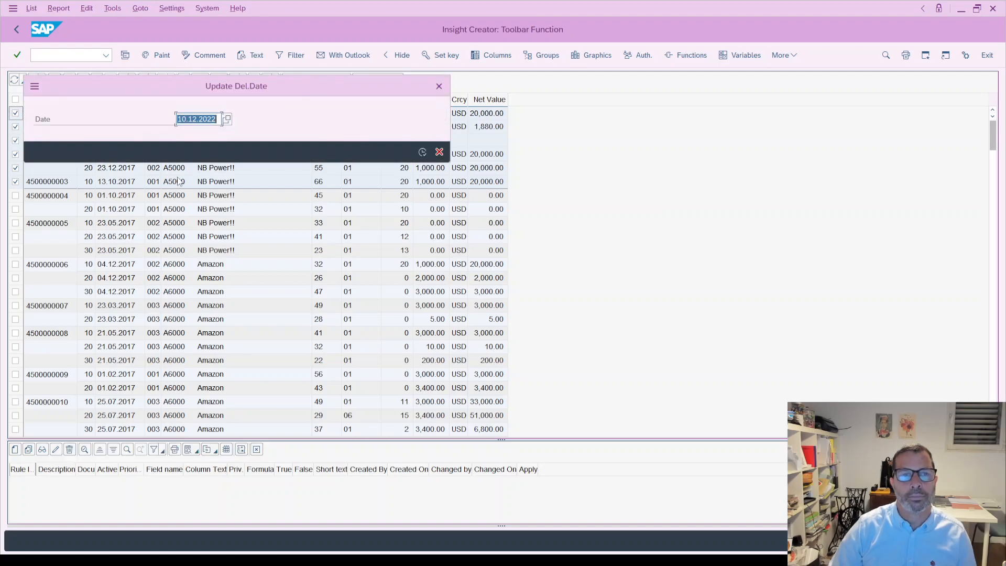
double_click(182, 124)
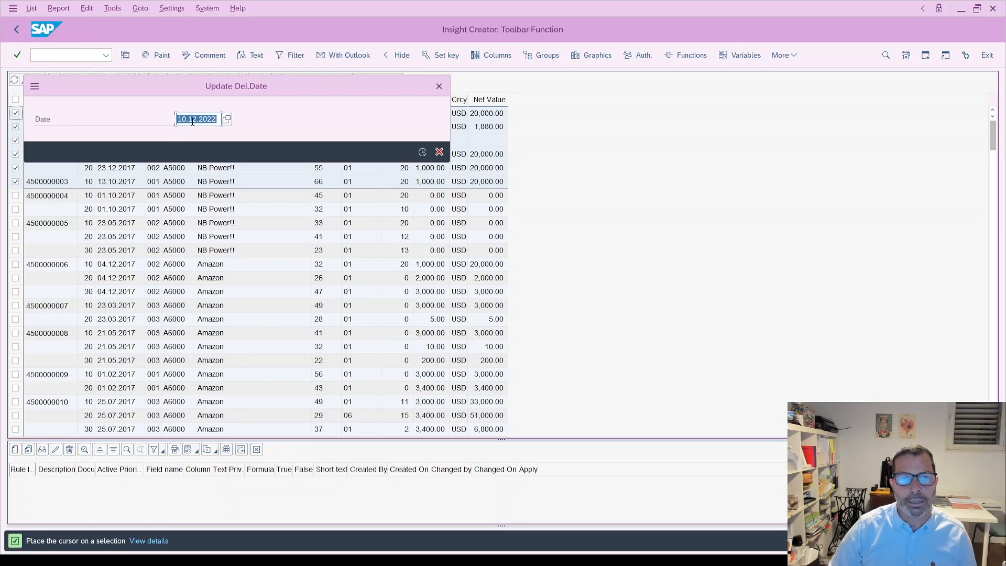
left_click(193, 119)
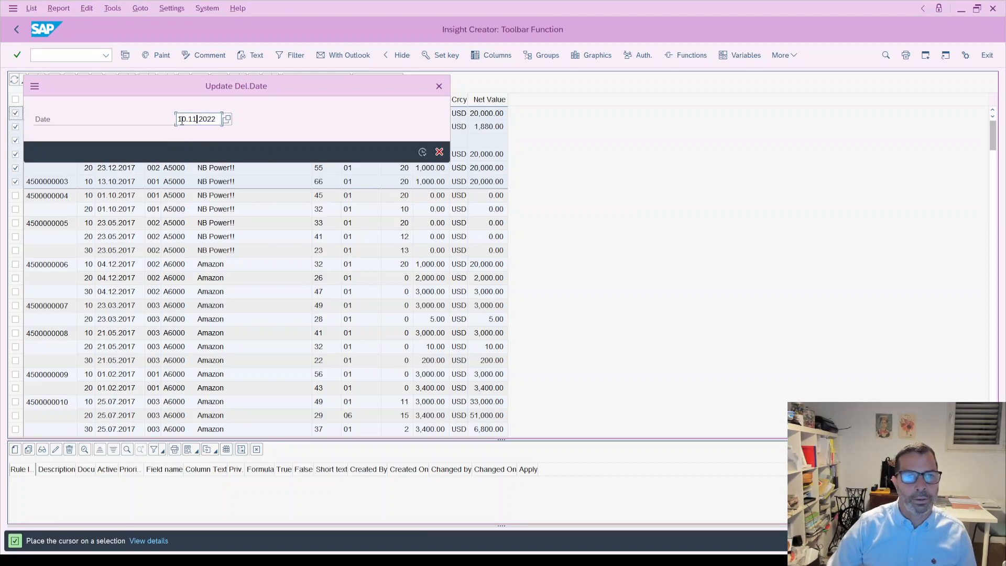
type("1")
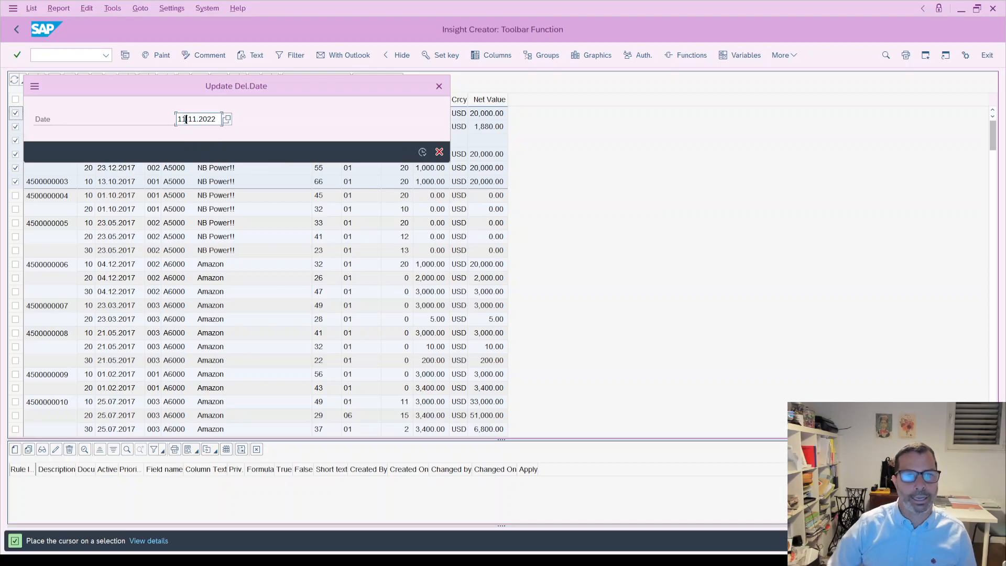
left_click(421, 153)
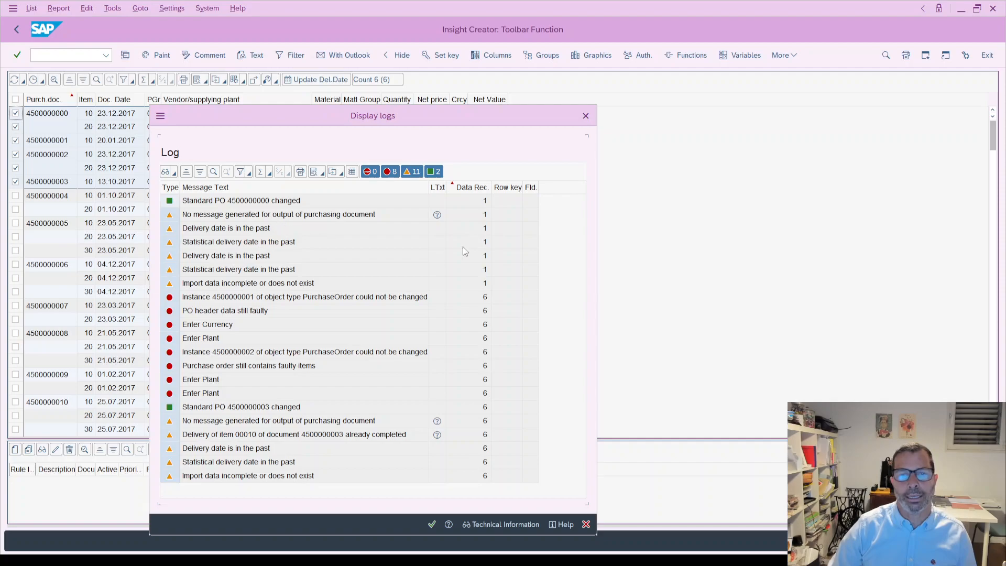
left_click(586, 115)
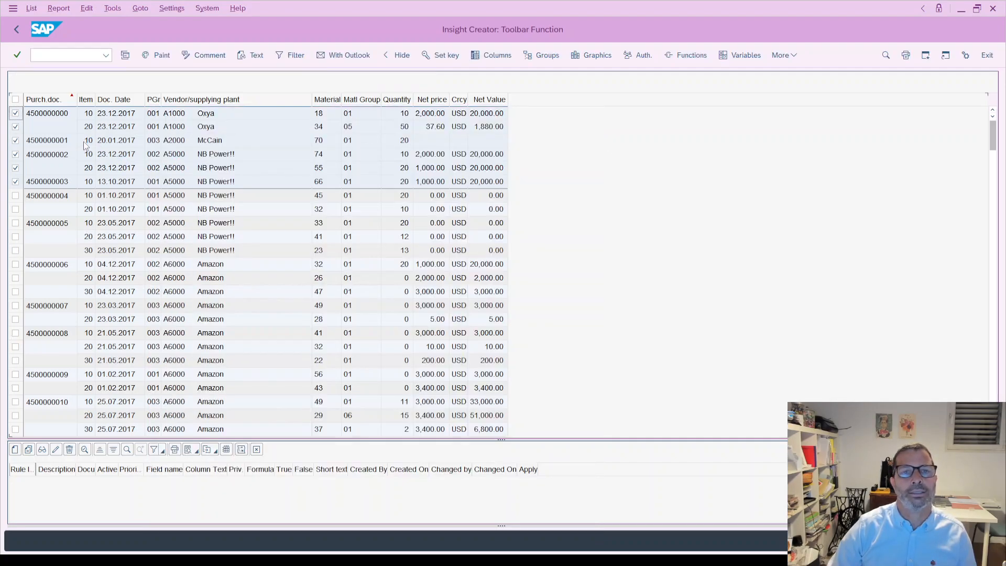
- Open the first purchase order, check the delivery dates of its items and return to the report list
double_click(52, 114)
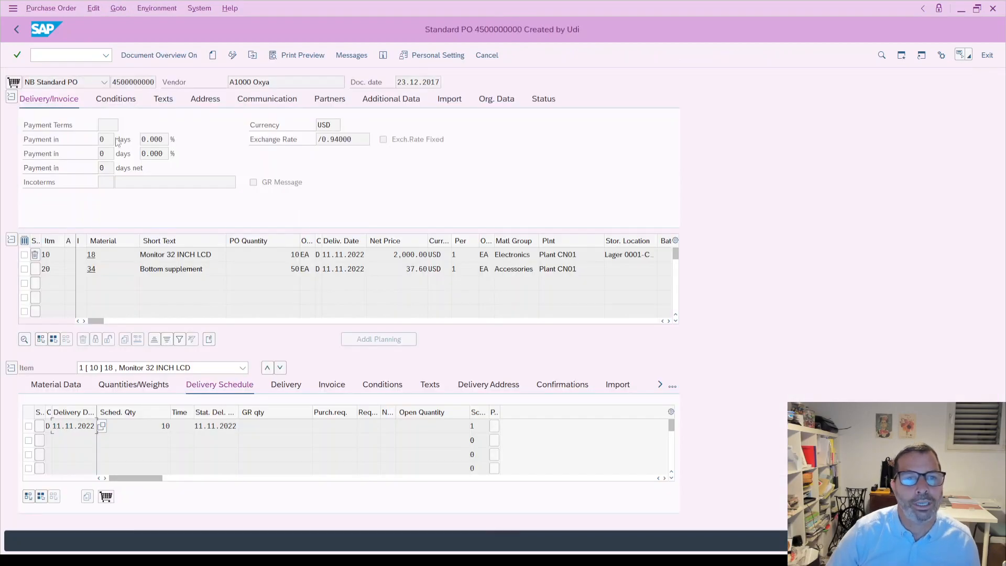
left_click_drag(322, 241, 314, 260)
double_click(360, 242)
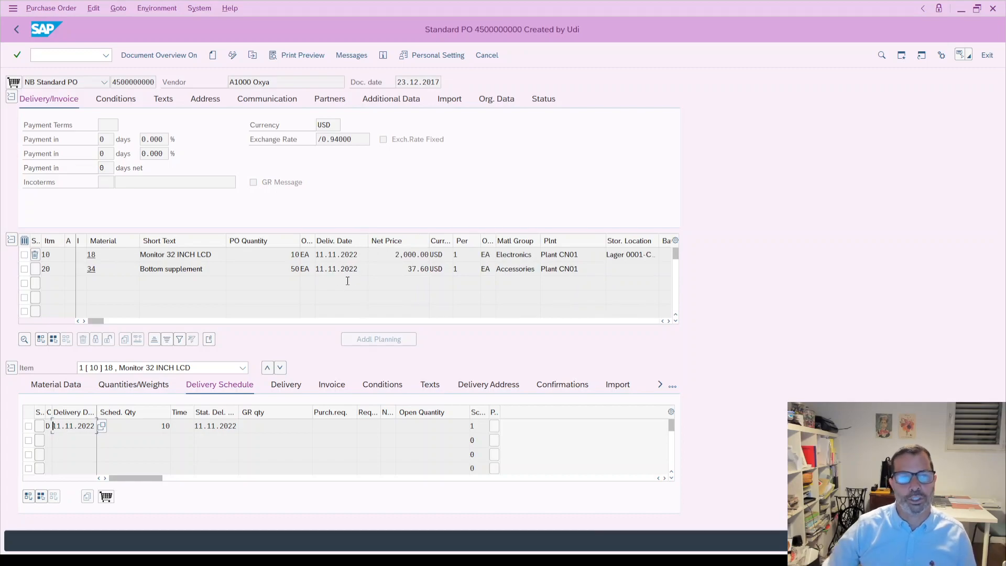
left_click(17, 30)
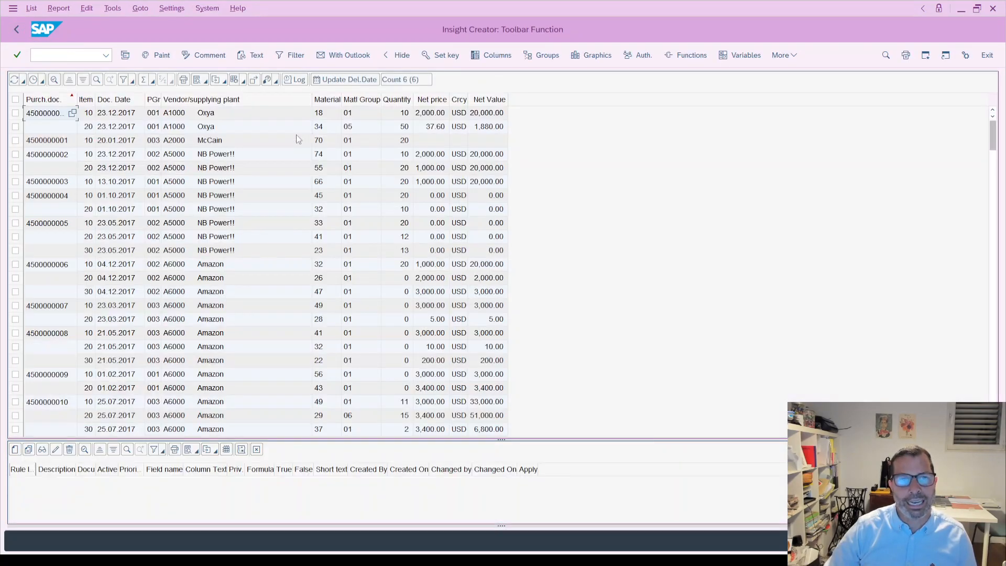
- Launch Rainbow ALV in a new GUI window and open the toolbar function definitions in its customizing, accepting the cross-client notice
left_click(13, 9)
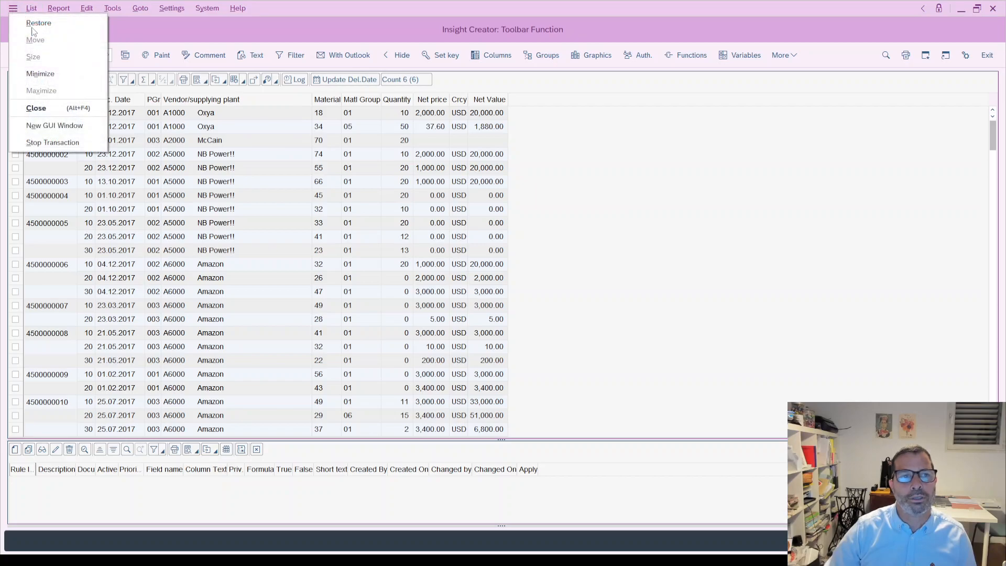
left_click(48, 128)
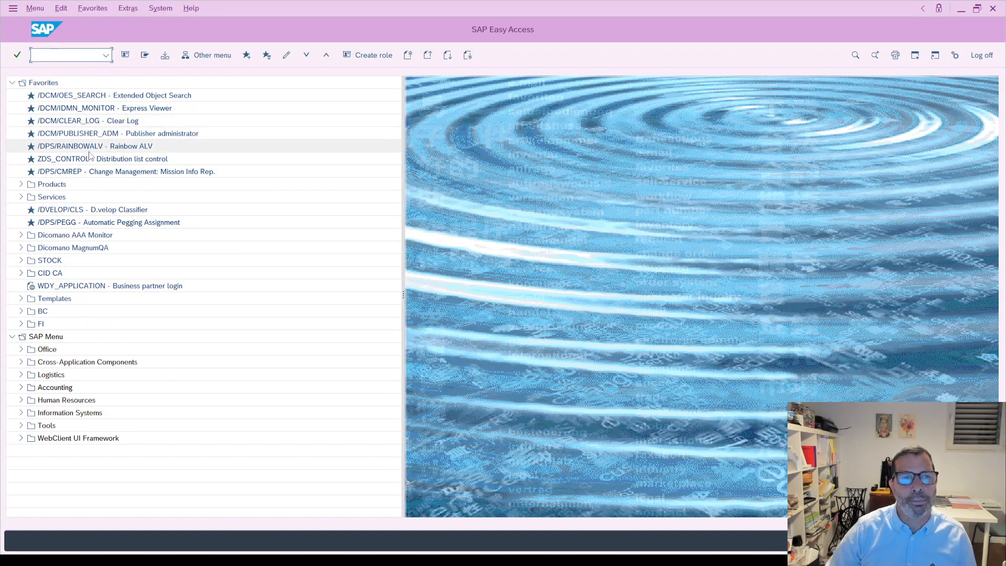
double_click(89, 150)
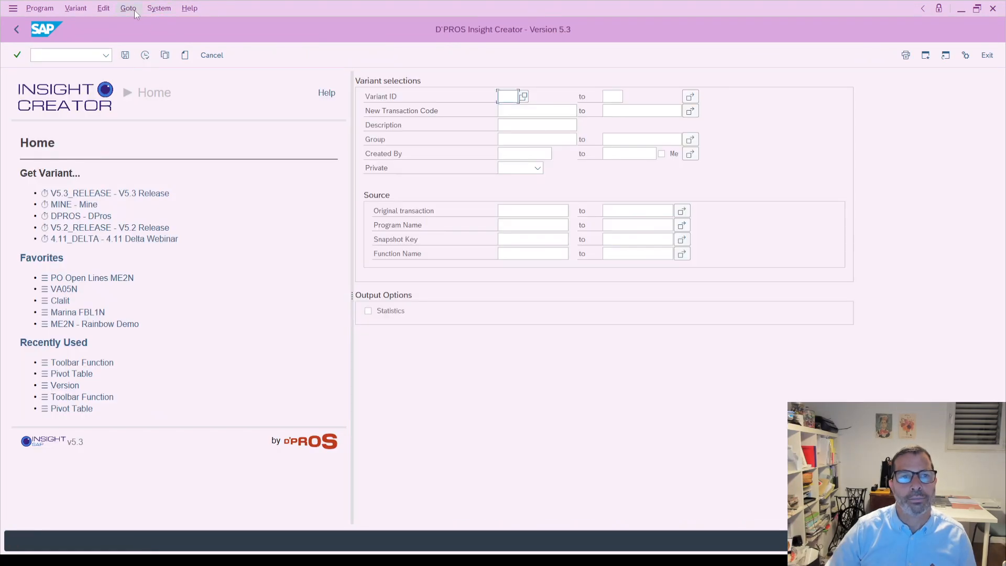
left_click(129, 8)
left_click(155, 78)
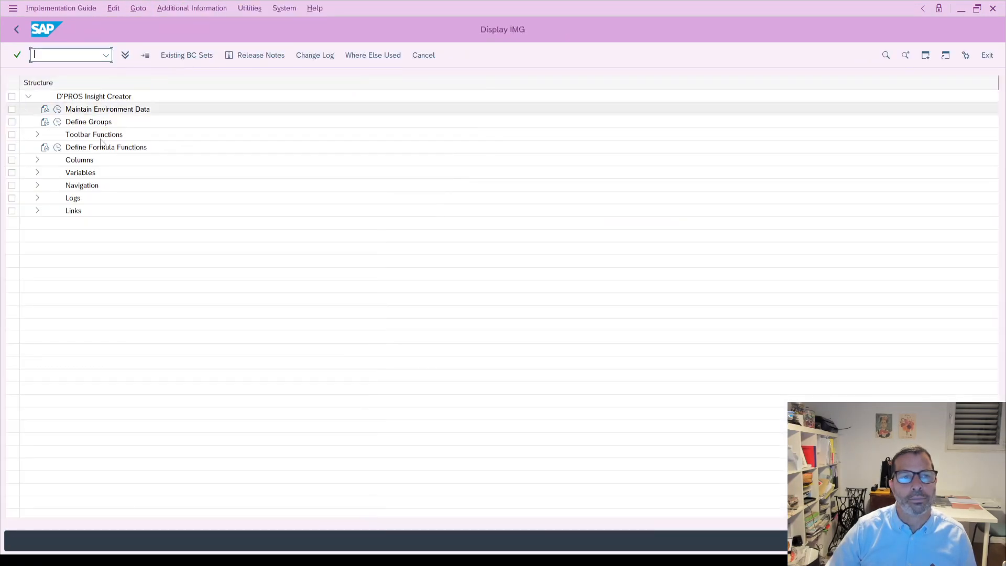
left_click(37, 134)
left_click(66, 147)
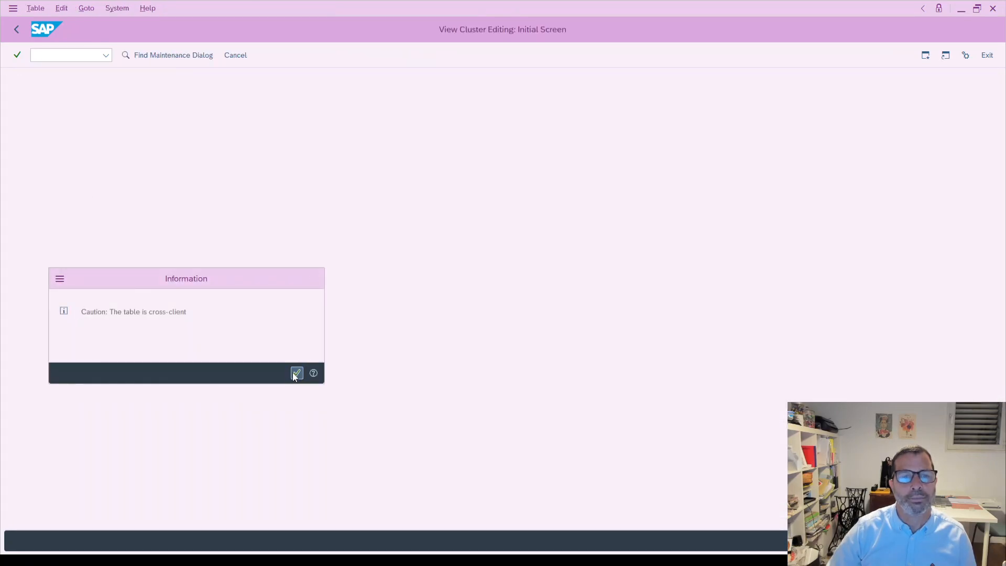
left_click(296, 373)
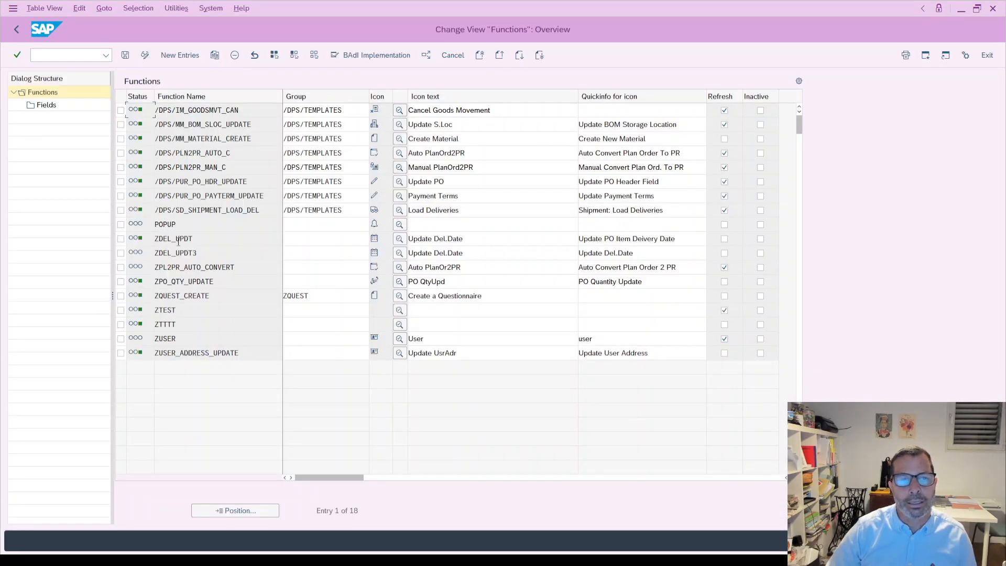
- Open the field definitions of function ZDEL_UPDT, widen the Sequence Number column and examine the fields
left_click(120, 239)
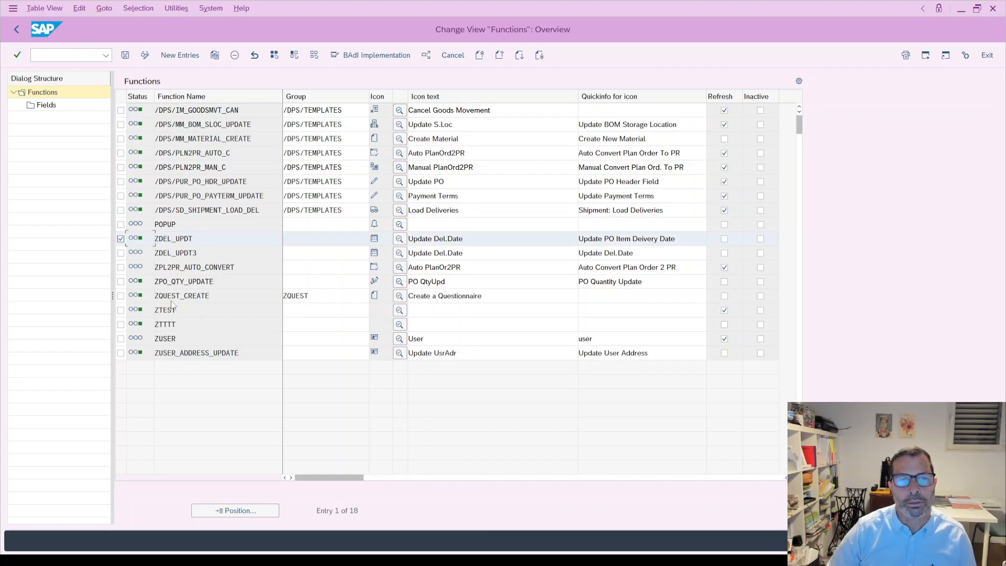
double_click(45, 107)
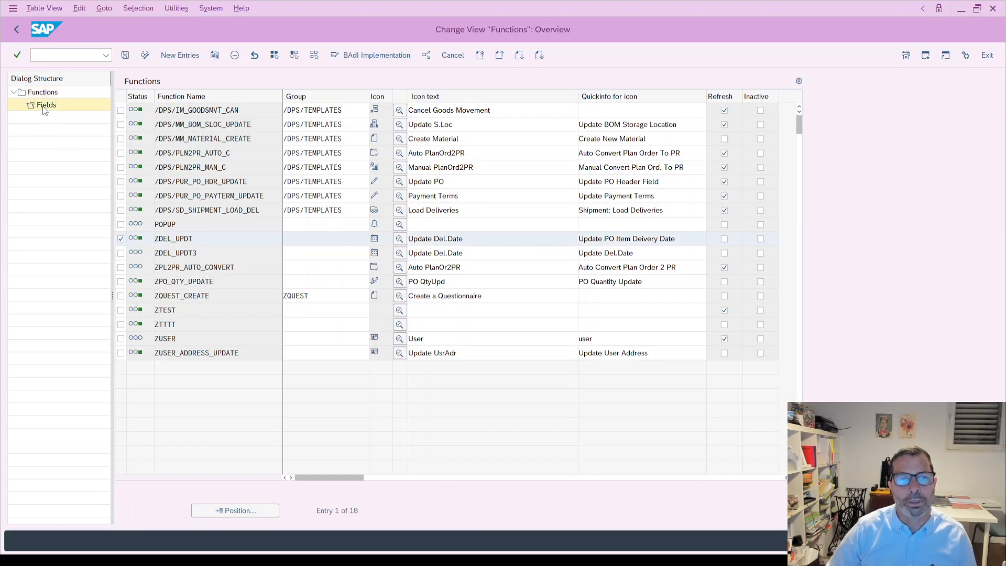
double_click(168, 139)
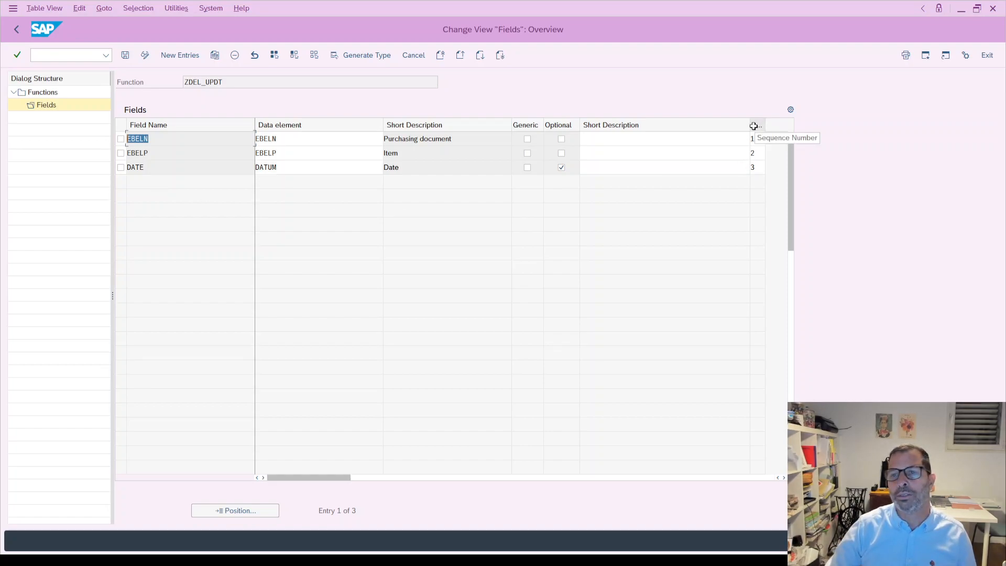
mouse_move(764, 127)
left_mouse_down()
mouse_move(742, 127)
mouse_move(760, 126)
left_mouse_up()
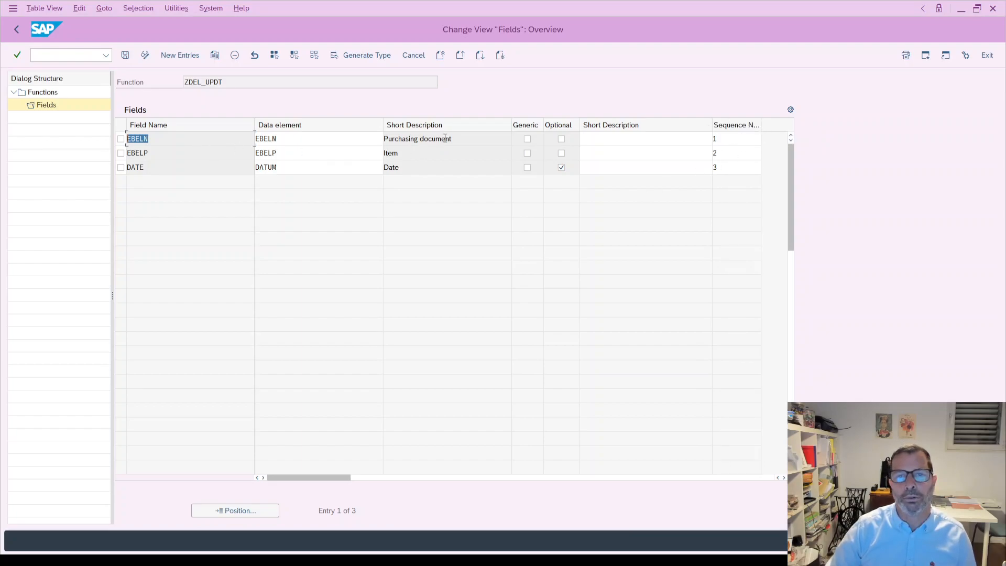
left_click(416, 156)
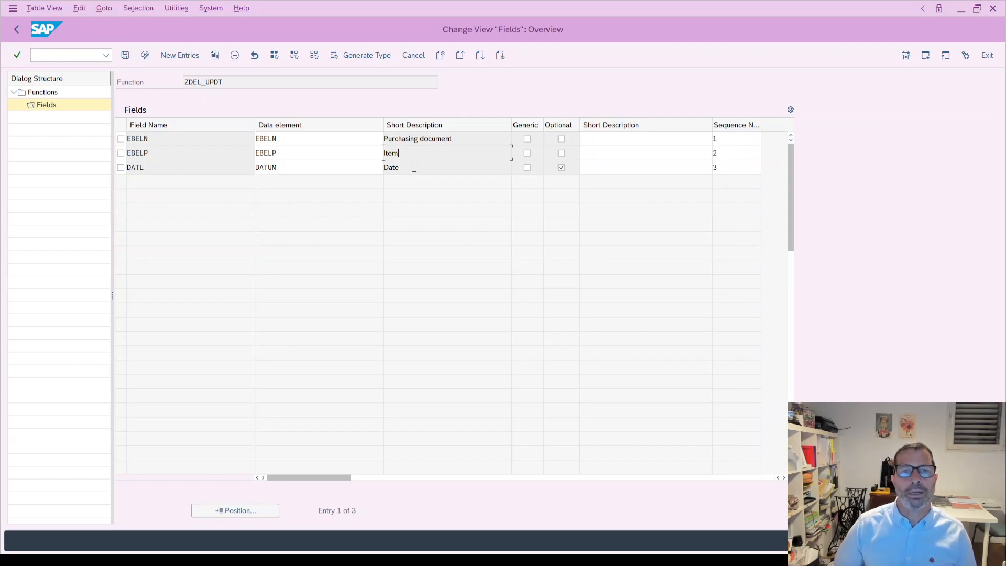
- Open Insight Creator in a new GUI window and create a new variant with the description "Toolbar Function WhiteBoard"
left_click(12, 8)
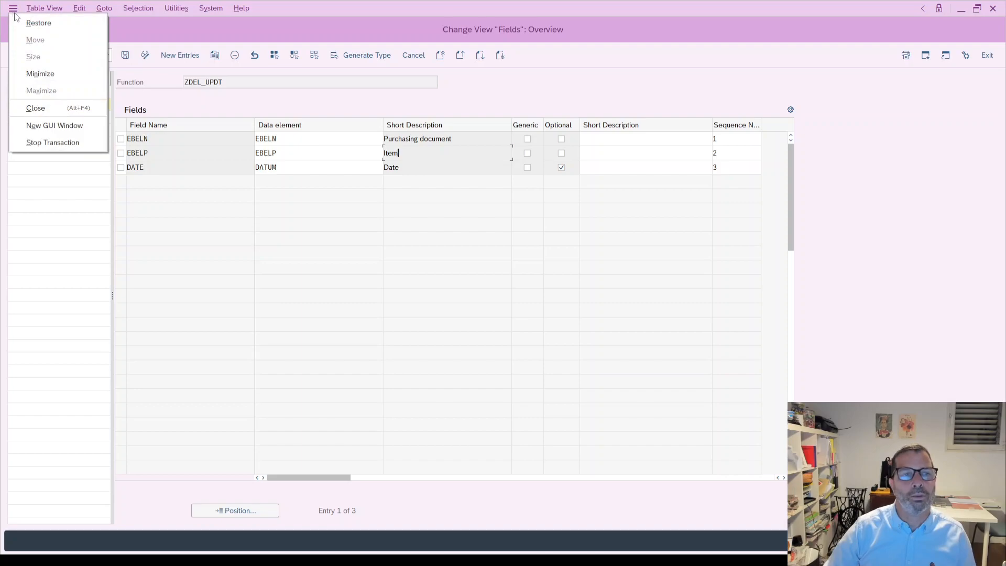
left_click(50, 128)
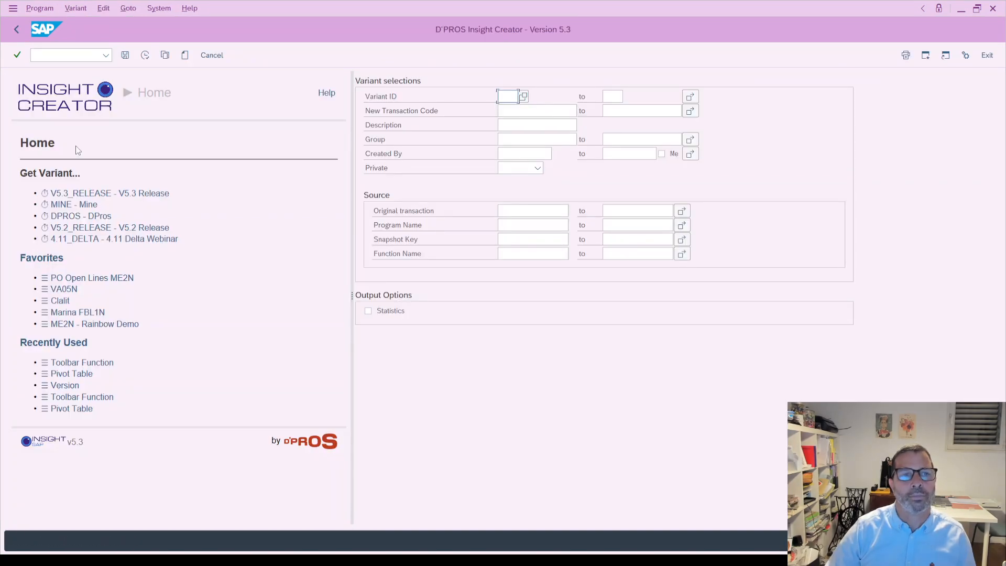
left_click(184, 55)
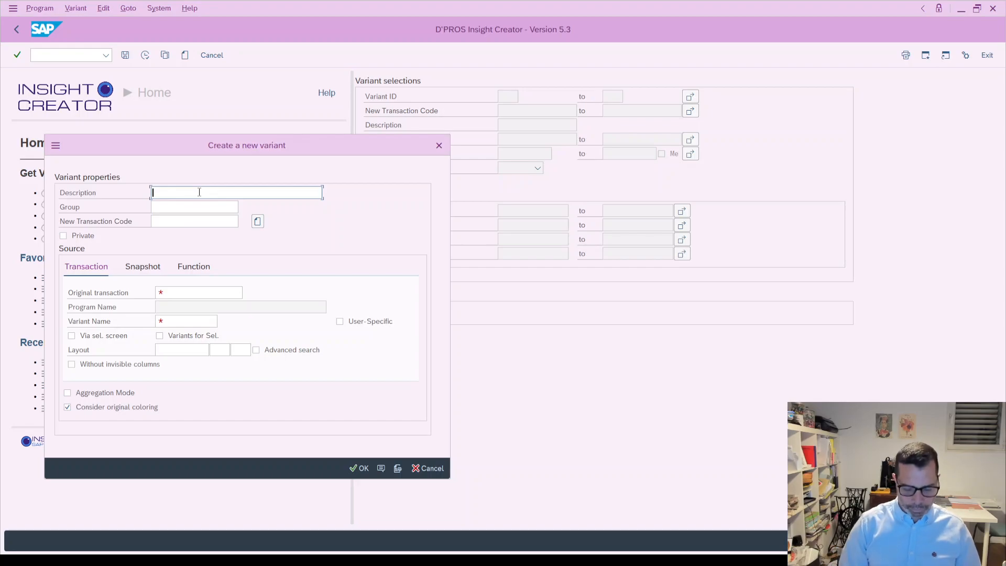
type("T")
key("Down")
key("Down")
key("Return")
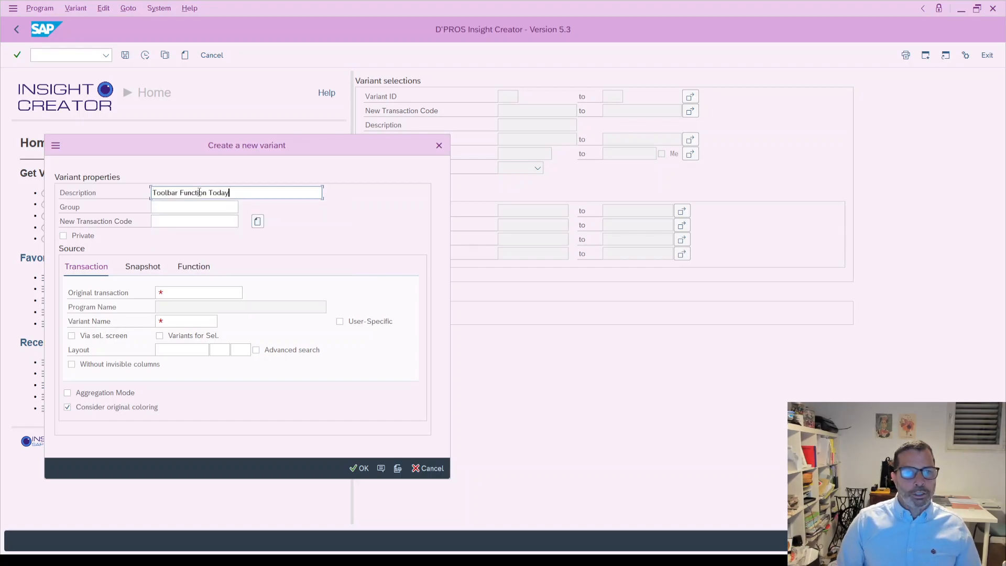
key("BackSpace")
key("BackSpace")
key("BackSpace")
key("BackSpace")
key("BackSpace")
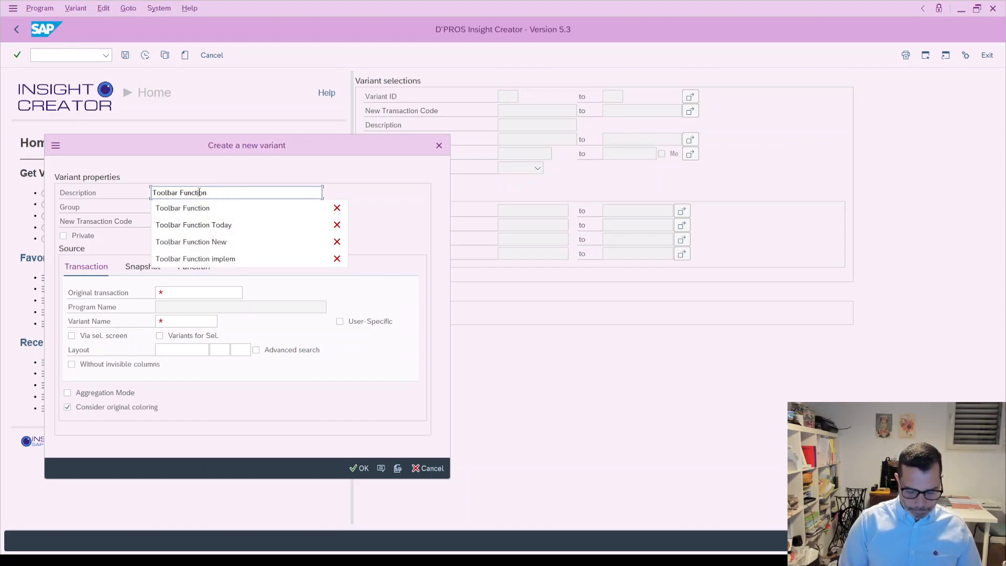
type("WhiteBoard")
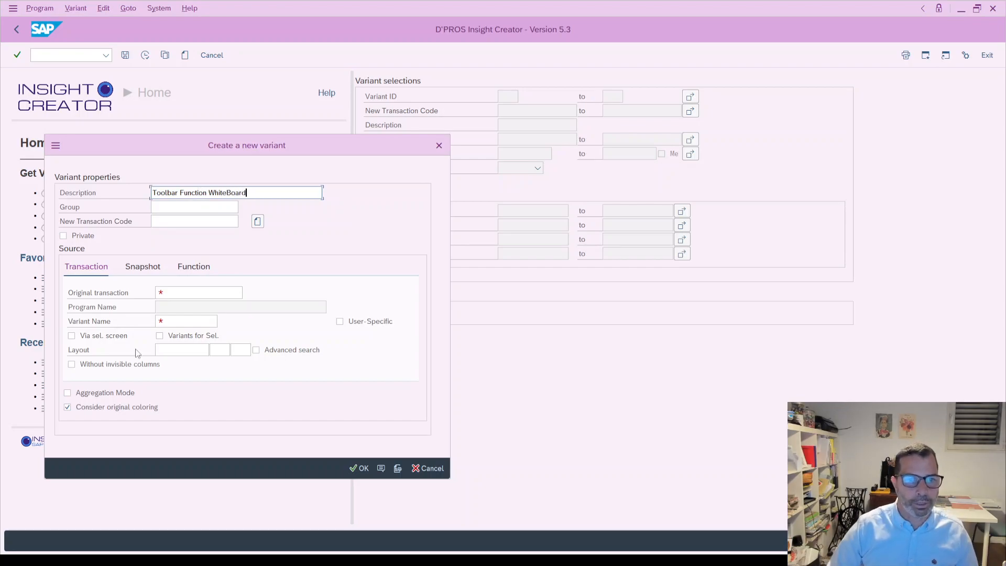
left_click(178, 293)
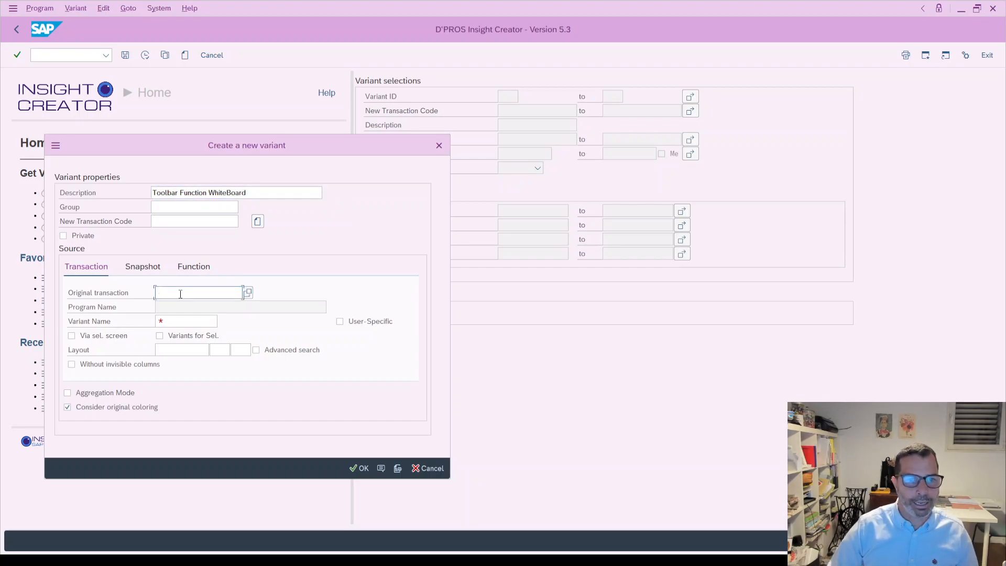
type("me2n")
left_click(176, 326)
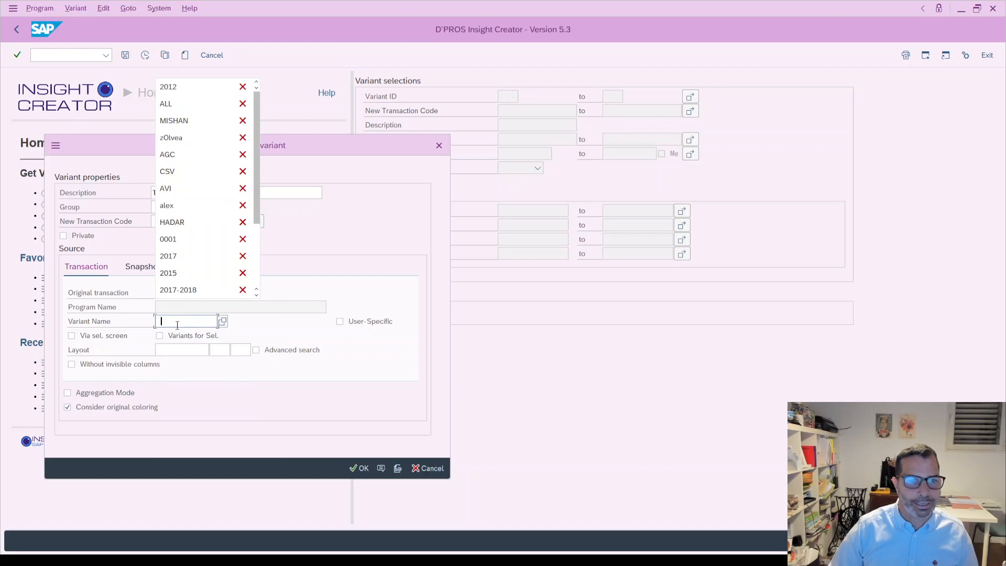
left_click(282, 222)
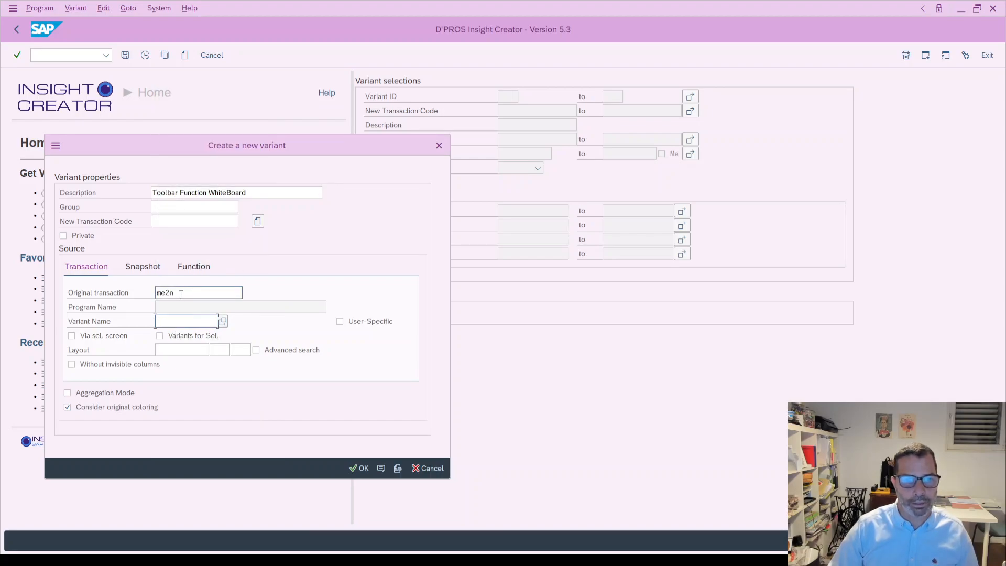
left_click_drag(180, 293, 123, 294)
key("BackSpace")
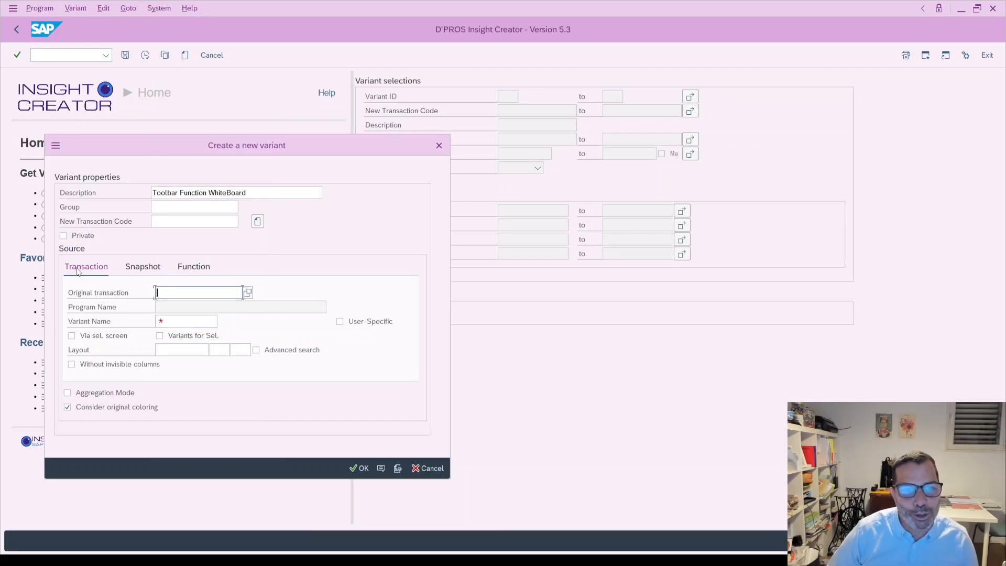
- Switch the variant's source to Function and choose ZDEL_UPDT from the list of available functions
left_click(193, 267)
left_click(214, 293)
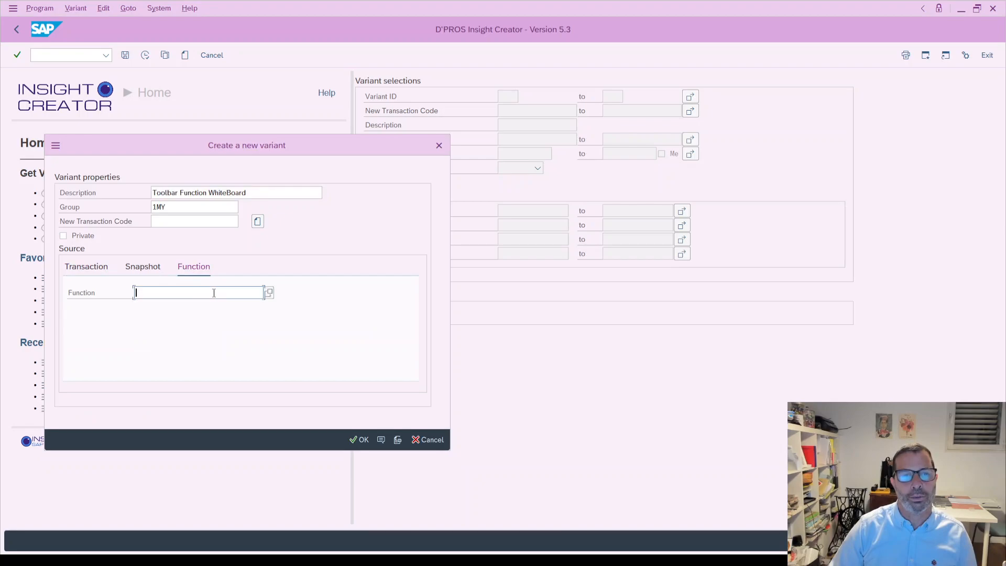
left_click(270, 293)
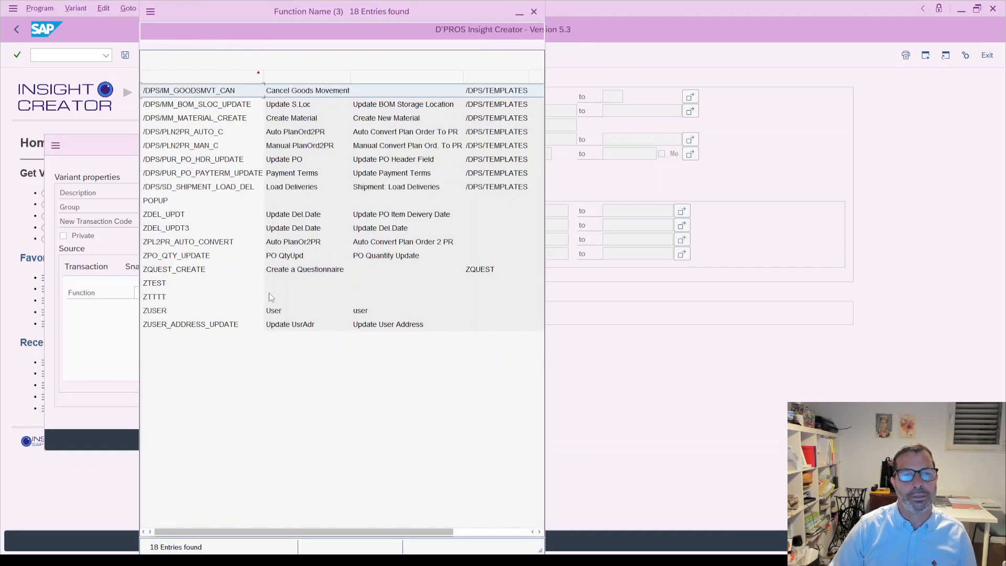
left_click(161, 220)
double_click(161, 219)
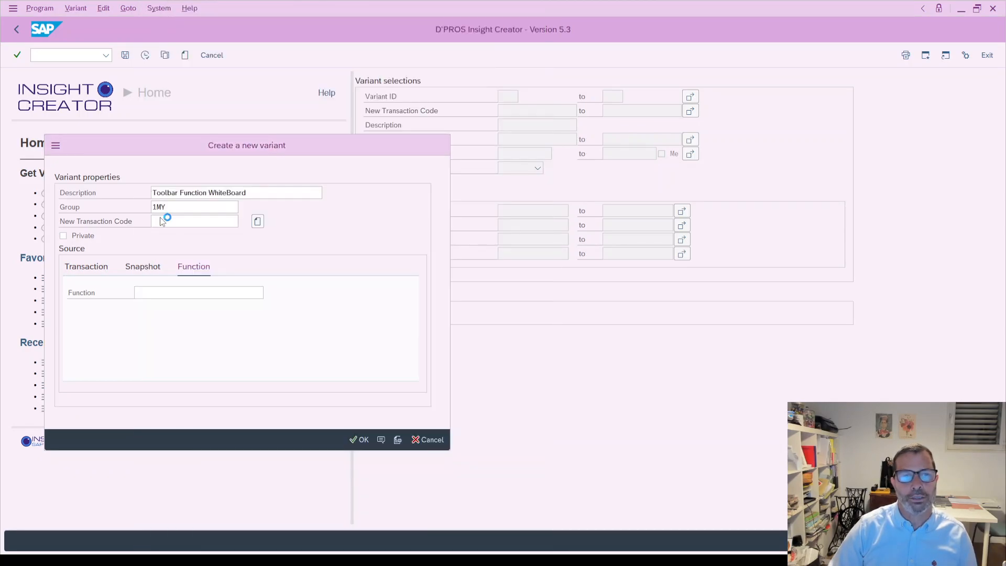
- Confirm the new variant, run Toolbar Function WhiteBoard and widen its Purchasing document, Item and Date columns
left_click(358, 440)
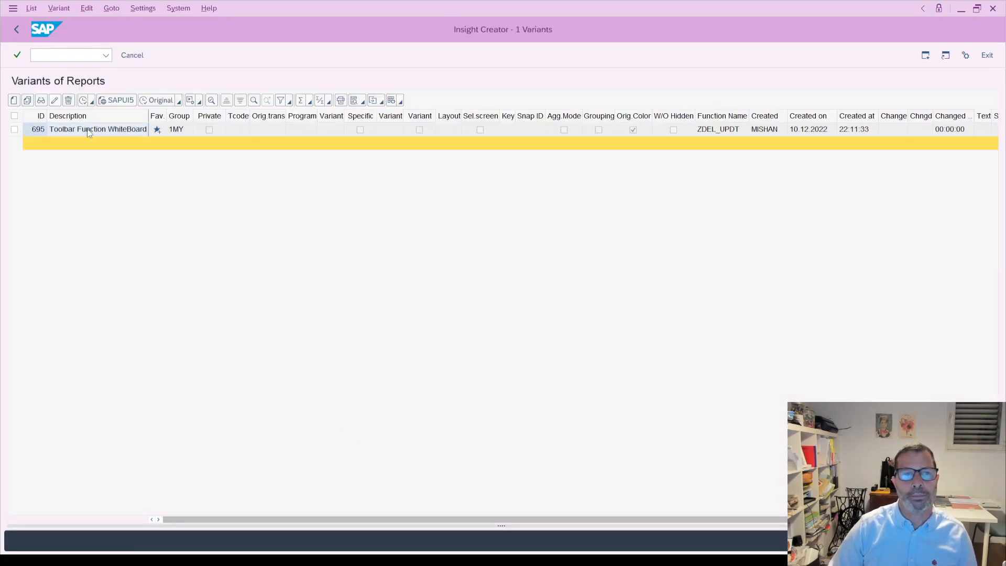
double_click(94, 135)
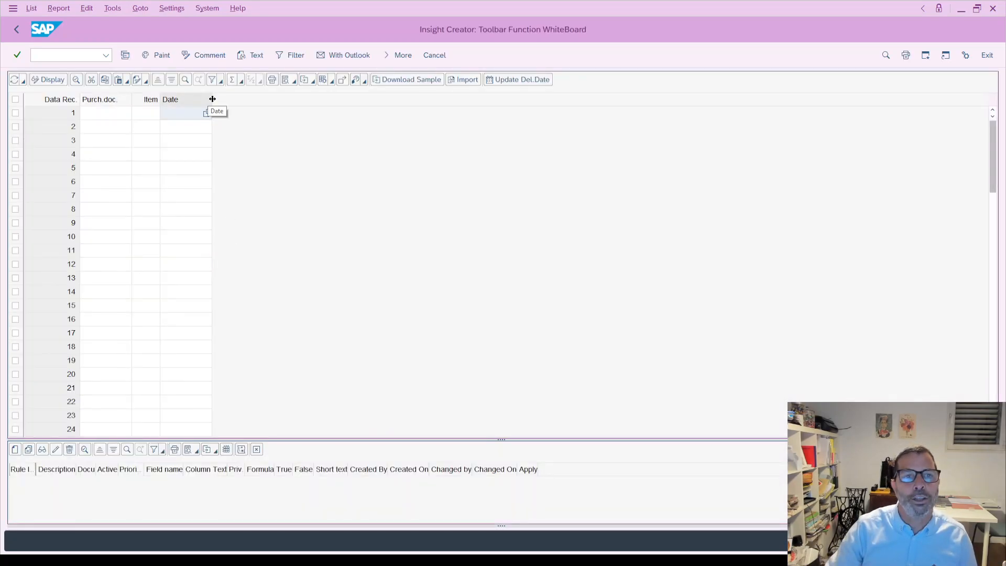
left_click_drag(212, 99, 267, 99)
mouse_move(165, 103)
left_mouse_down()
mouse_move(130, 99)
mouse_move(157, 101)
left_mouse_up()
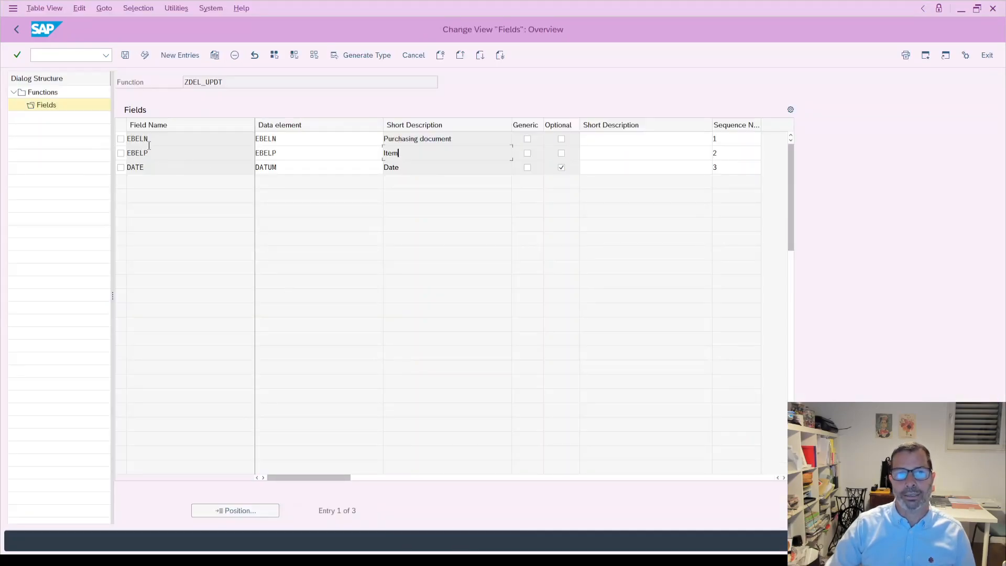
- Copy the first purchasing document number from the Toolbar Function report into row 1 of the WhiteBoard report, widening the source column
double_click(226, 88)
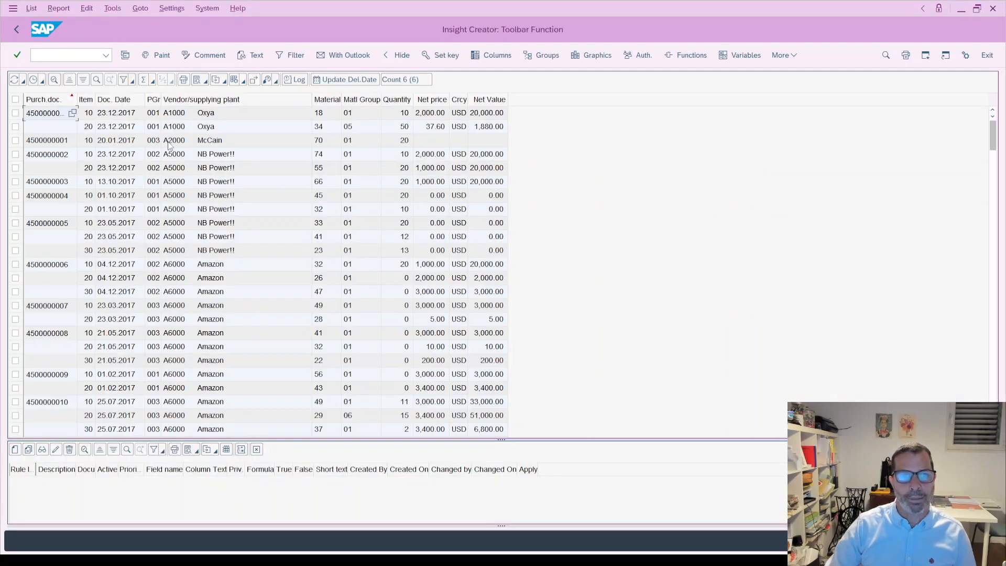
left_click(74, 111)
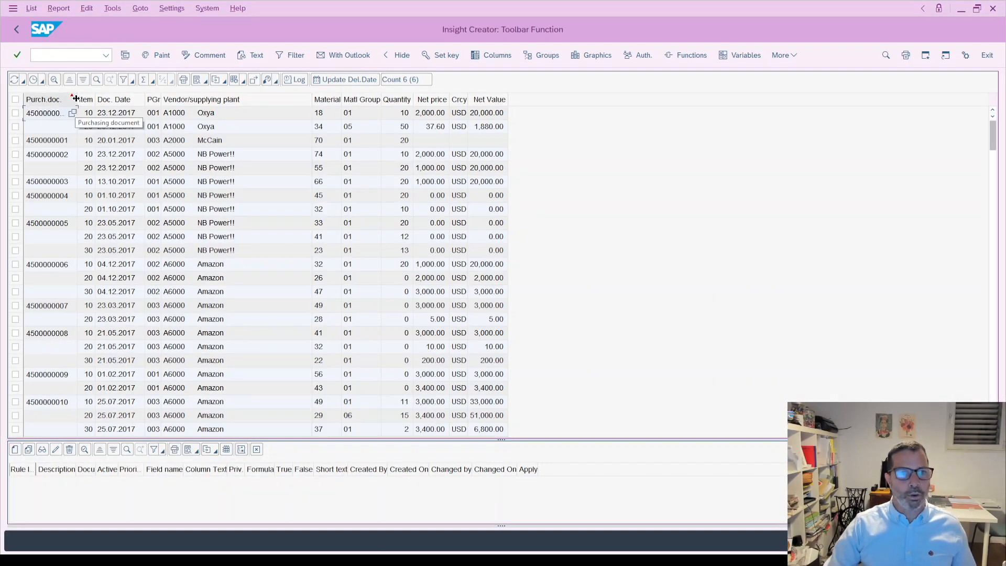
left_click_drag(77, 100, 103, 100)
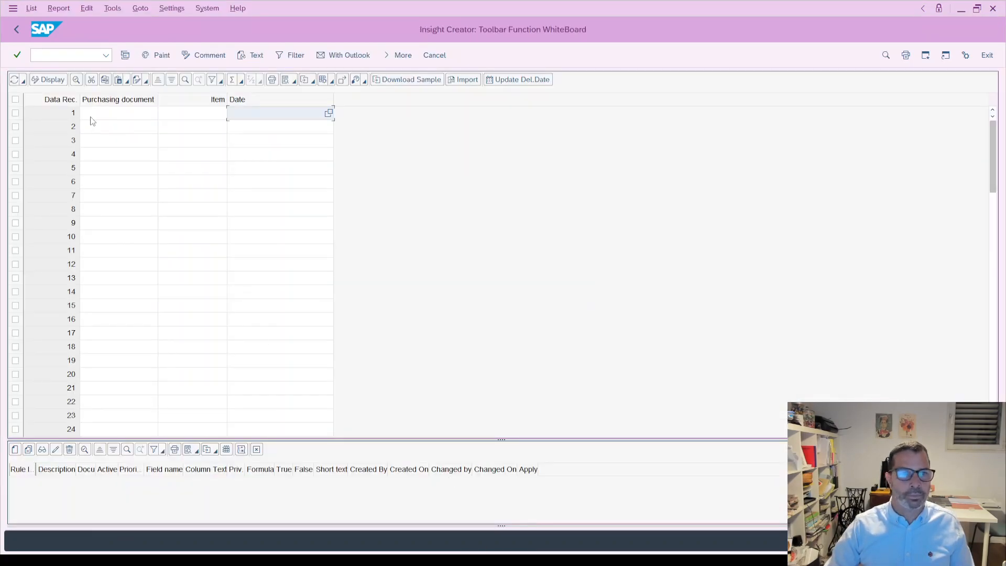
left_click(135, 120)
key("ctrl+v")
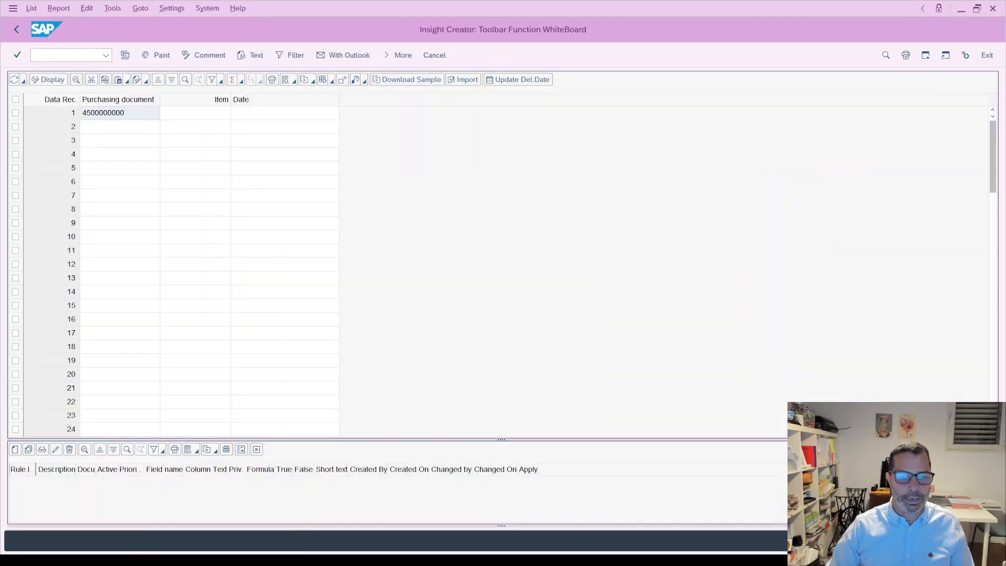
- Check the order's items in the Toolbar Function report, then set row 1 to item 20 and date 27.09.2022
key("alt+Tab")
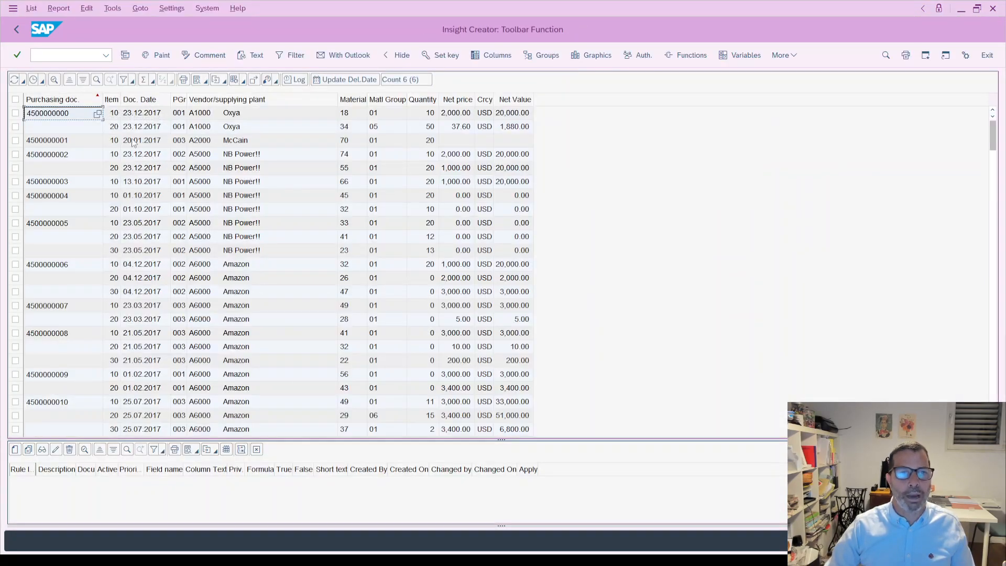
key("alt+Tab")
left_click(184, 115)
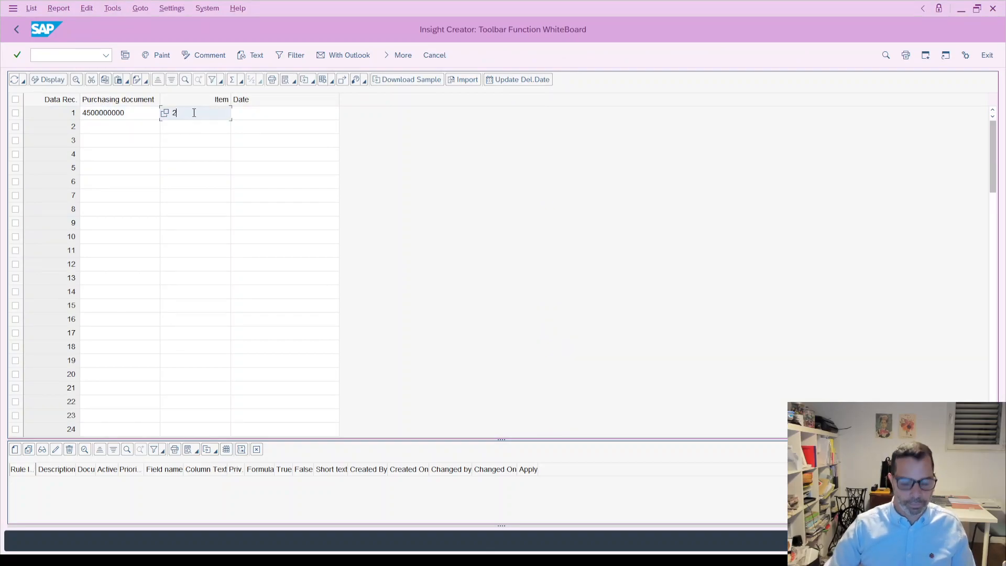
type("20")
left_click(253, 114)
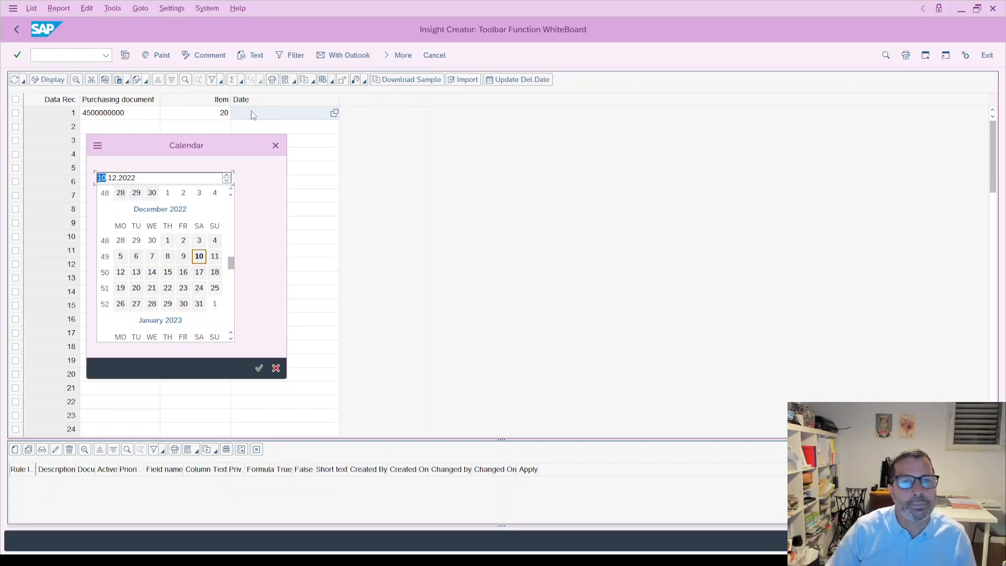
scroll(166, 242, "up", 3)
left_click(136, 194)
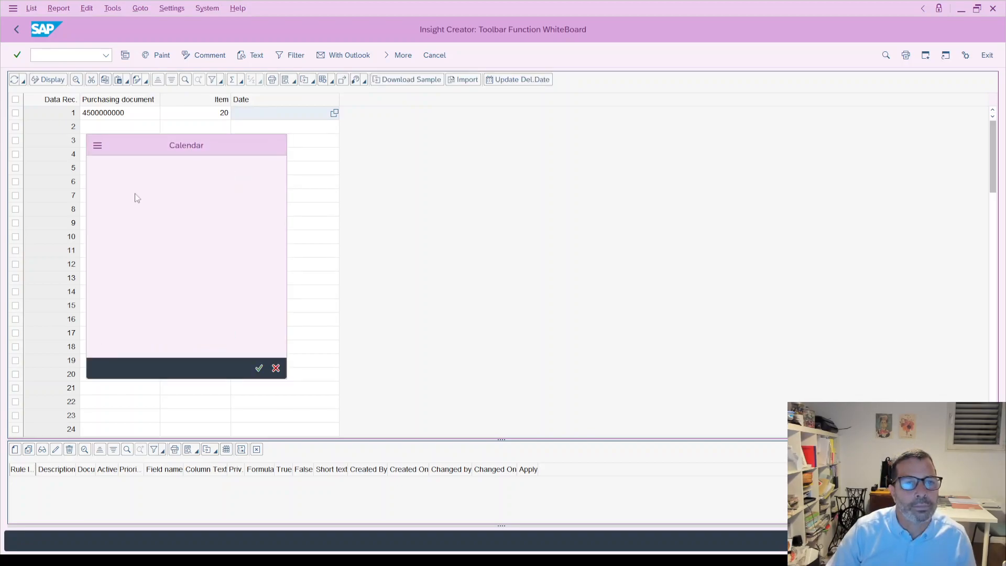
- Run Update Del.Date on row 1 and close the resulting log
left_click(15, 113)
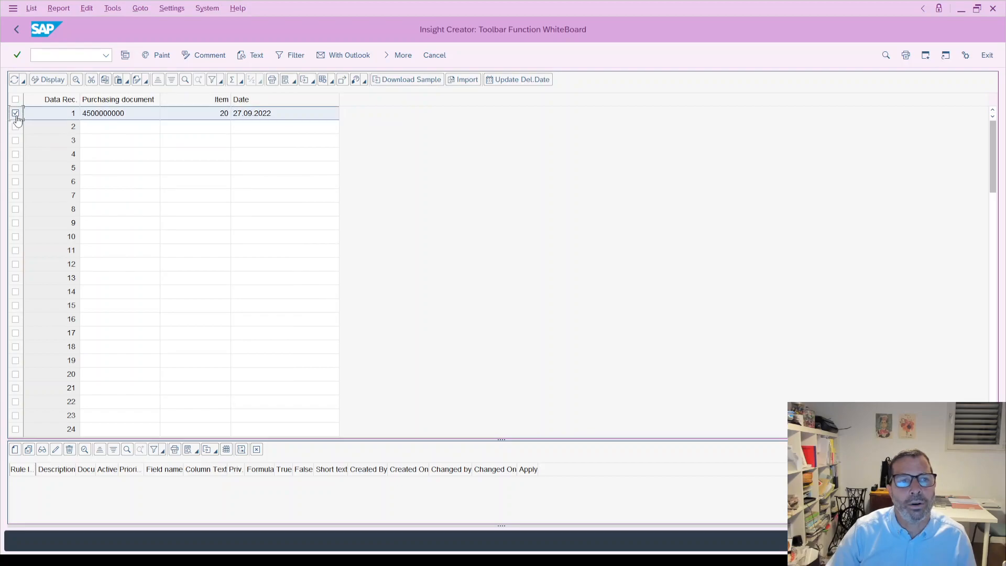
left_click(514, 79)
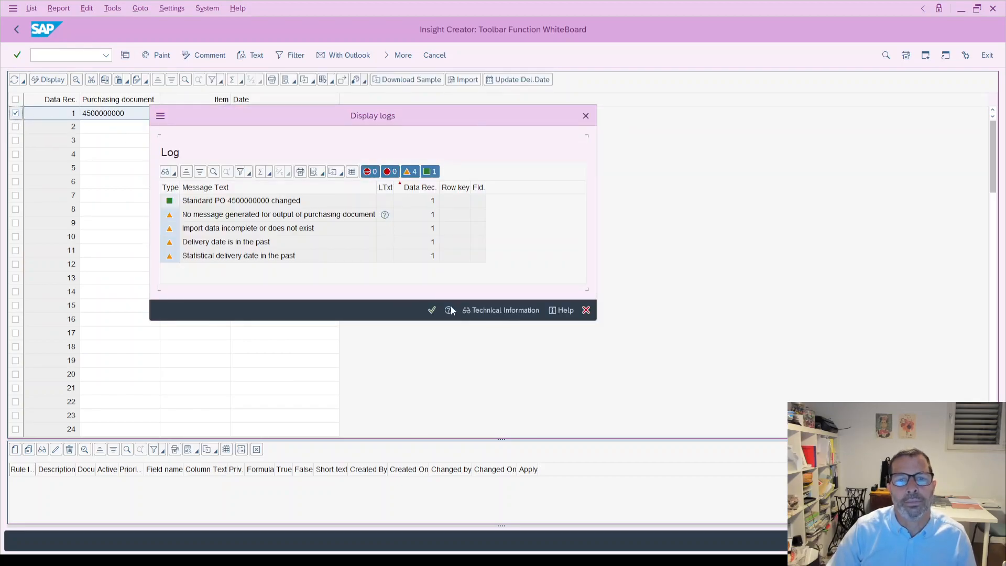
left_click(431, 311)
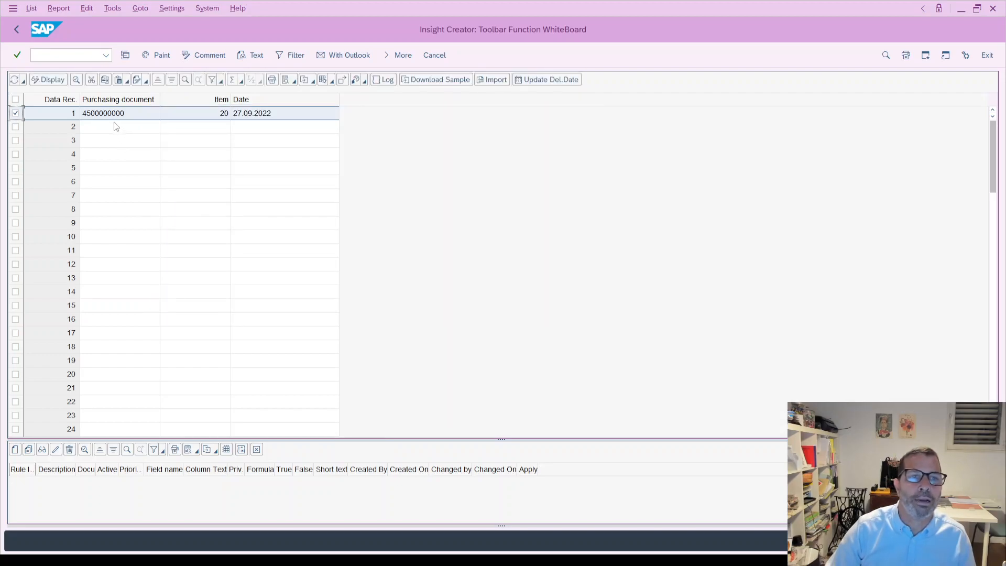
- Open the purchase order from row 1, check the delivery date of item 20 and return to the report
left_click(110, 114)
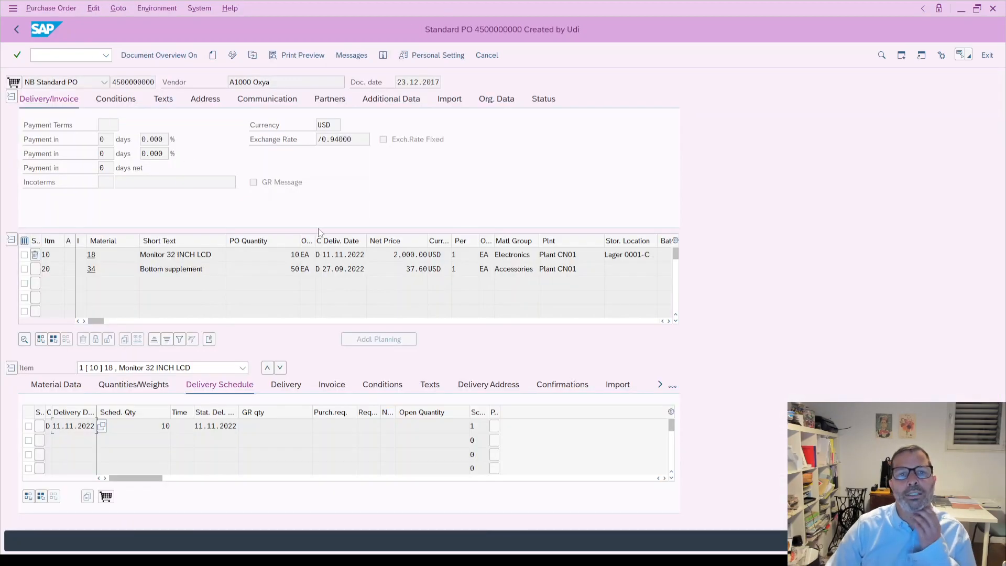
left_click_drag(322, 269, 367, 270)
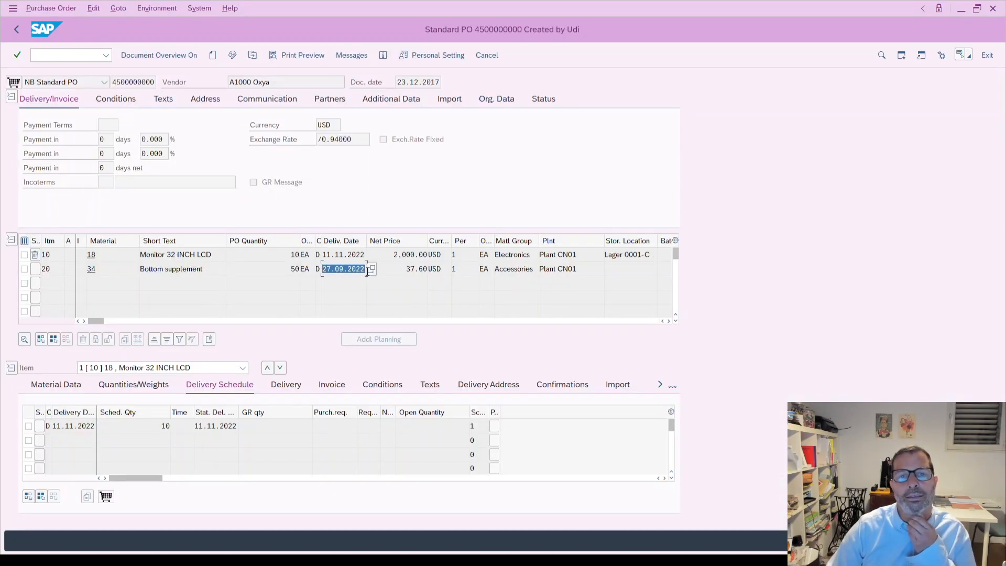
left_click(17, 31)
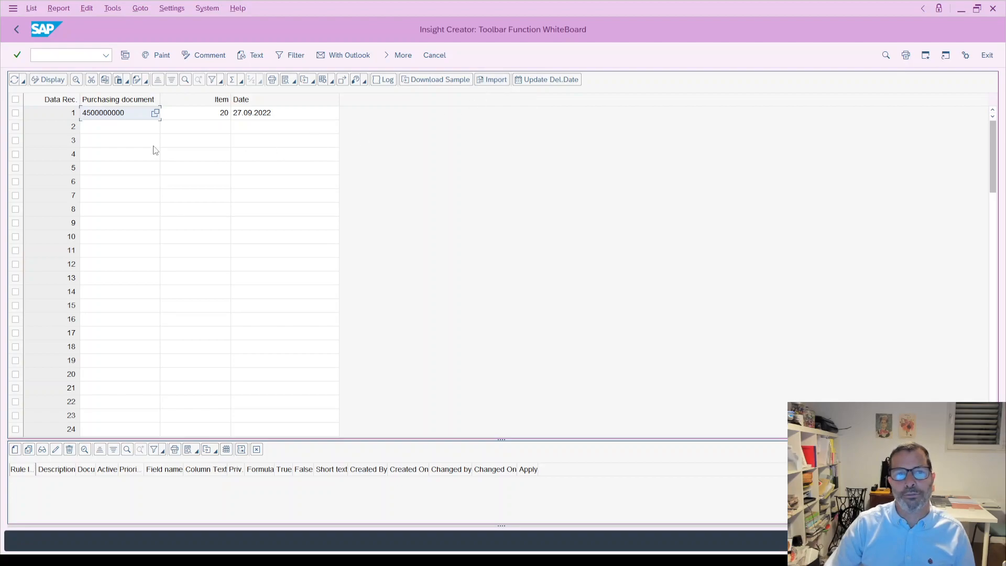
- Download the sample as the Excel workbook Toolbar Function WhiteBoard.xlsx and widen its columns
left_click(439, 83)
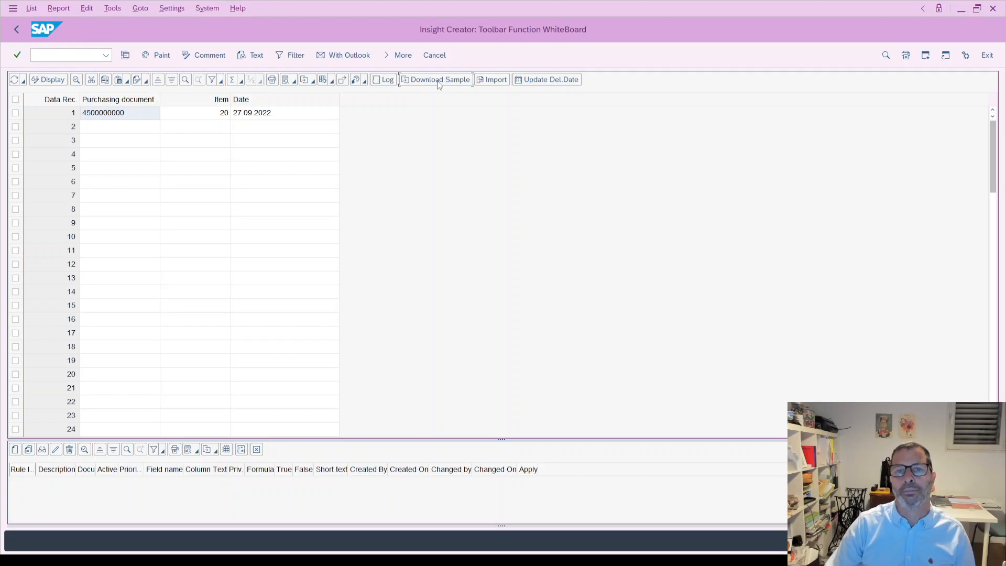
left_click(250, 254)
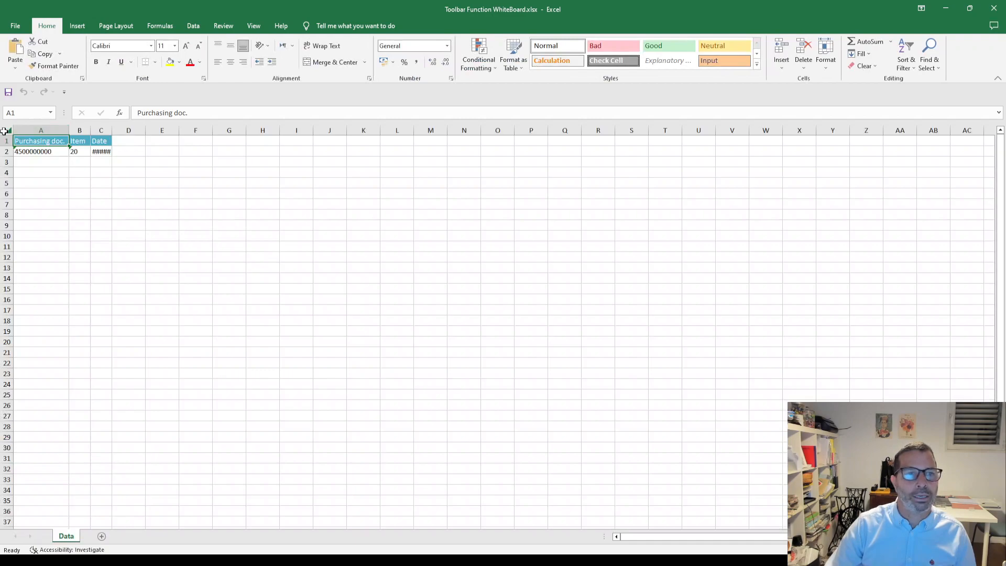
left_click(8, 130)
double_click(69, 131)
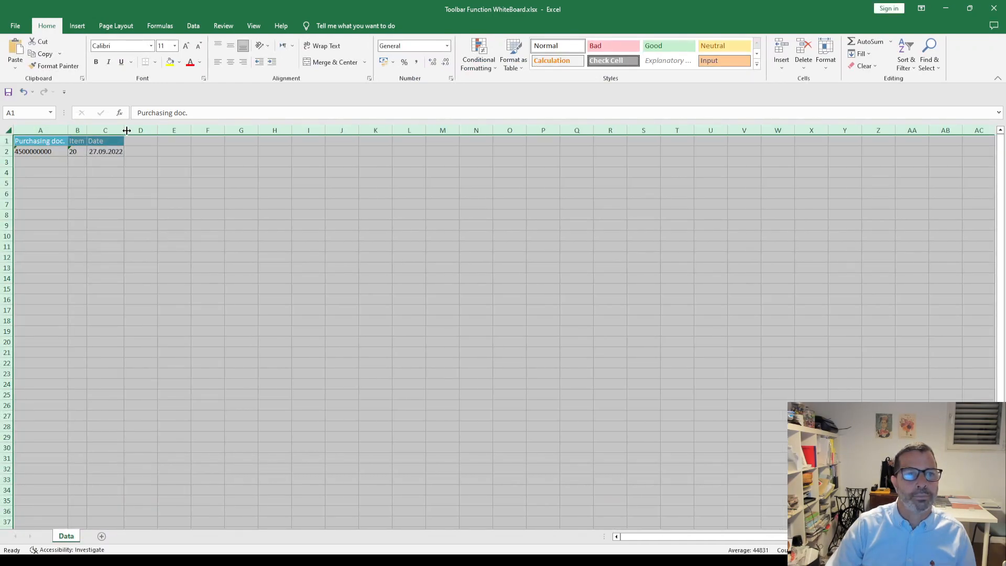
left_click_drag(124, 131, 159, 131)
left_click(55, 171)
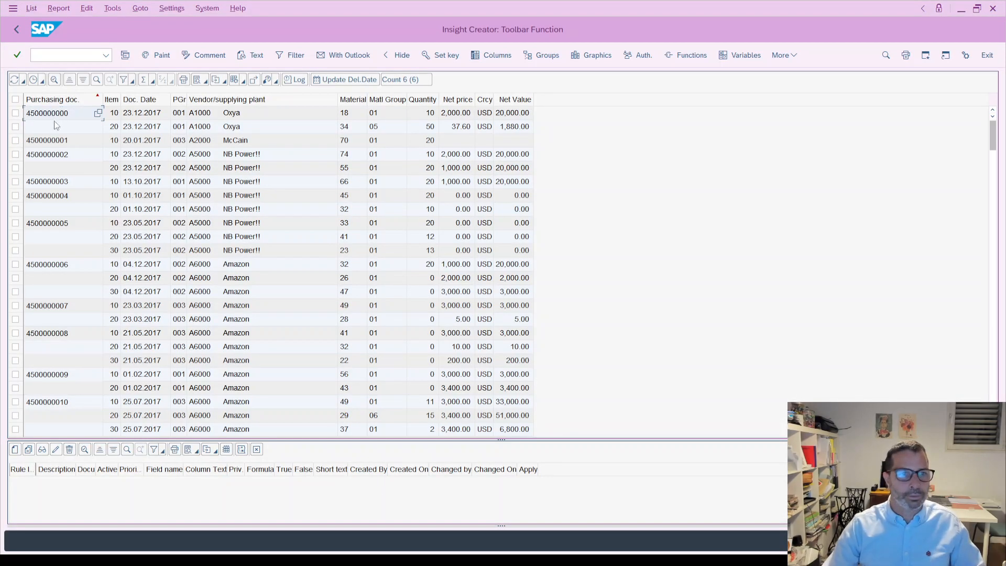
- Copy the purchasing document, item and date values from the Toolbar Function report into the Excel sample starting at cell A2
left_click_drag(55, 121, 130, 407)
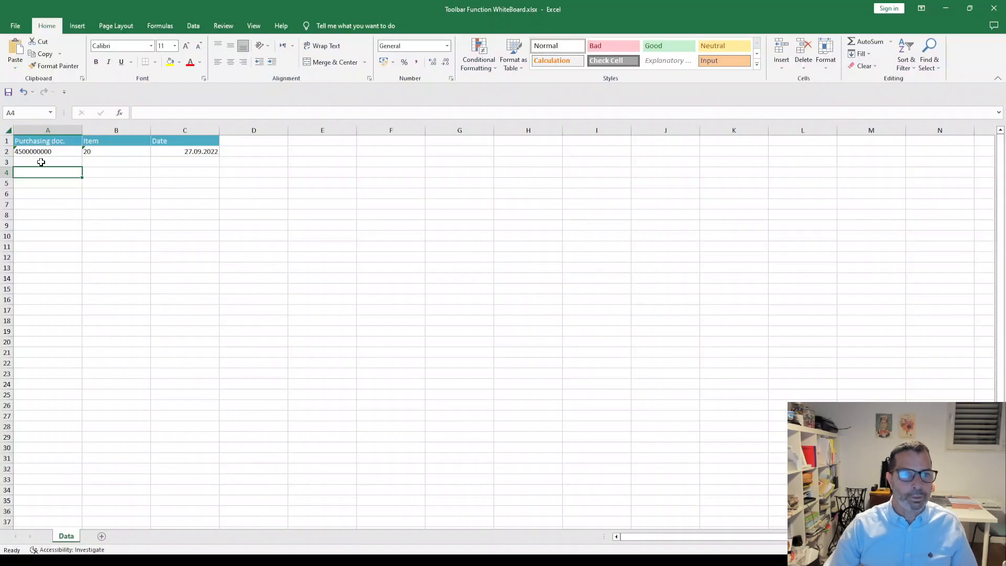
left_click(40, 152)
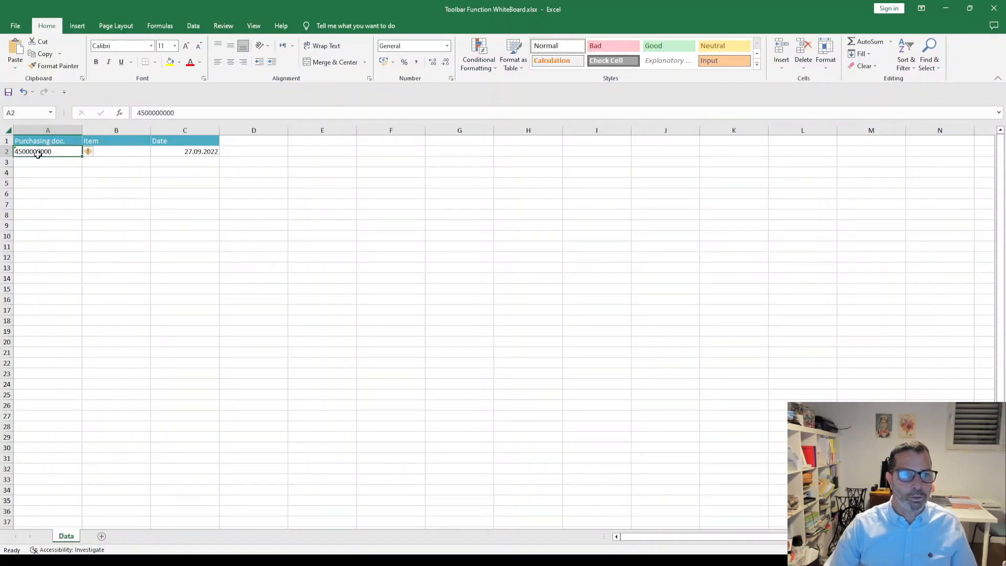
key("ctrl+v")
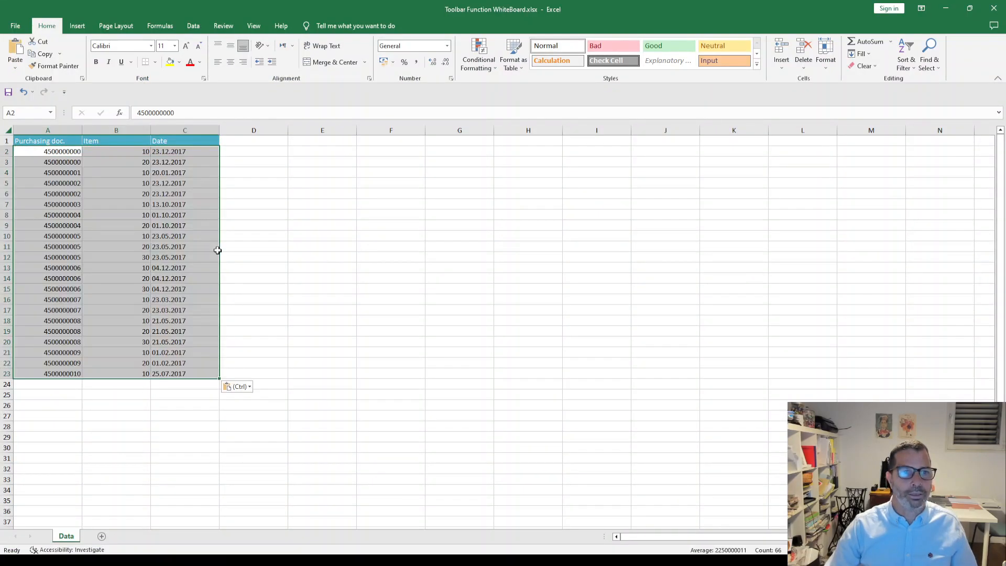
left_click(175, 153)
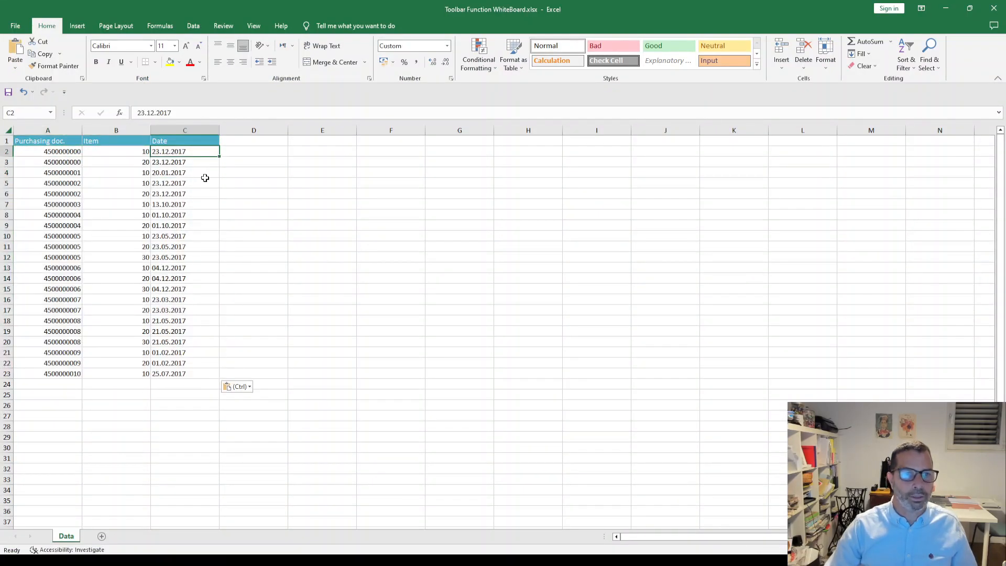
left_click(143, 113)
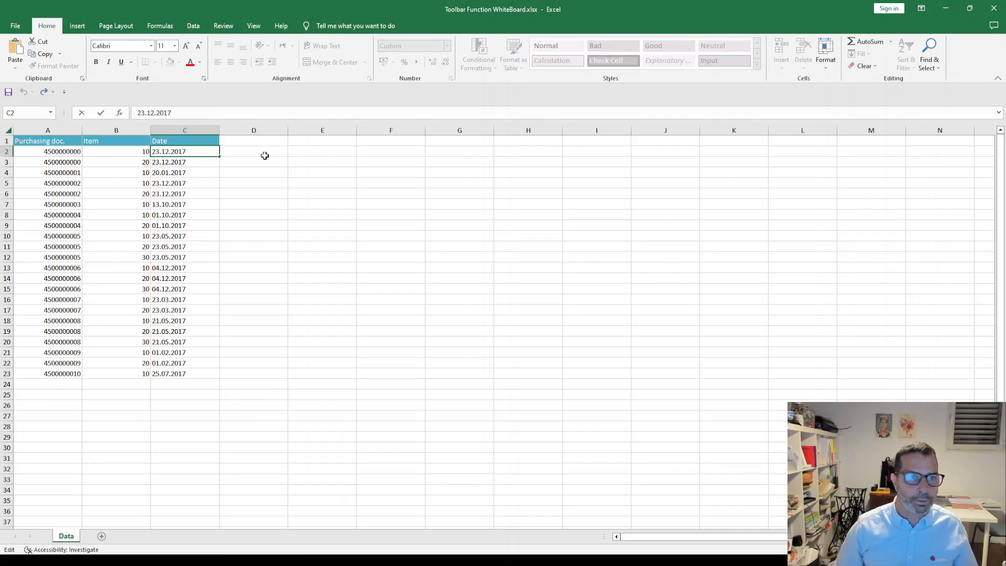
key("Escape")
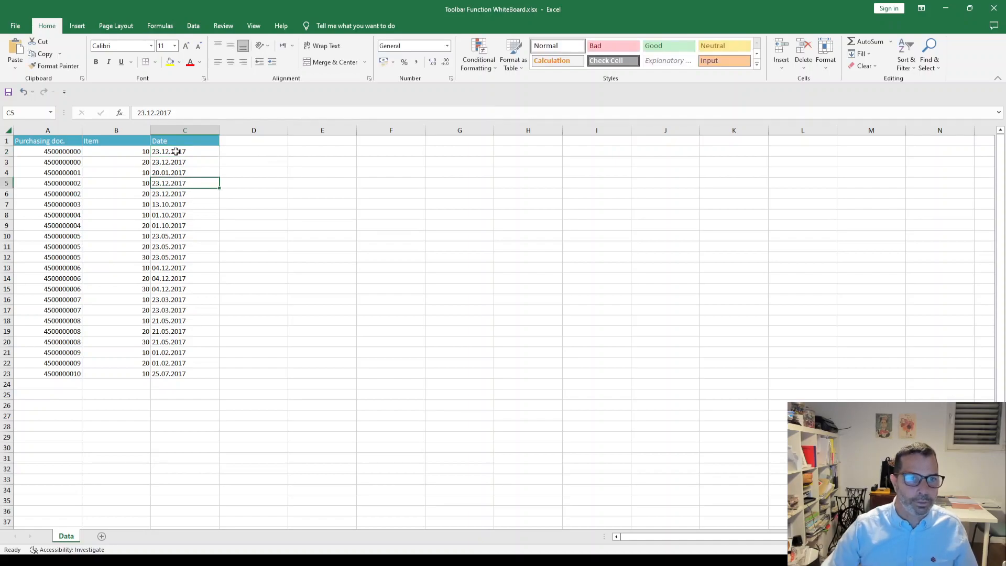
- Enter 01/01/2022 in cell C2 and copy it down the Date column through C23
type("01/01/")
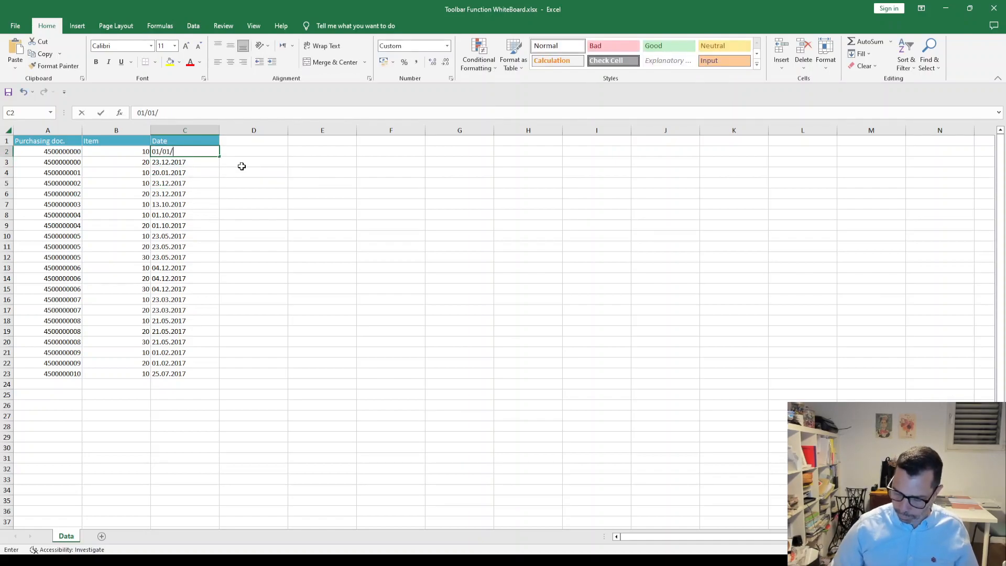
type("2022")
key("Return")
key("Up")
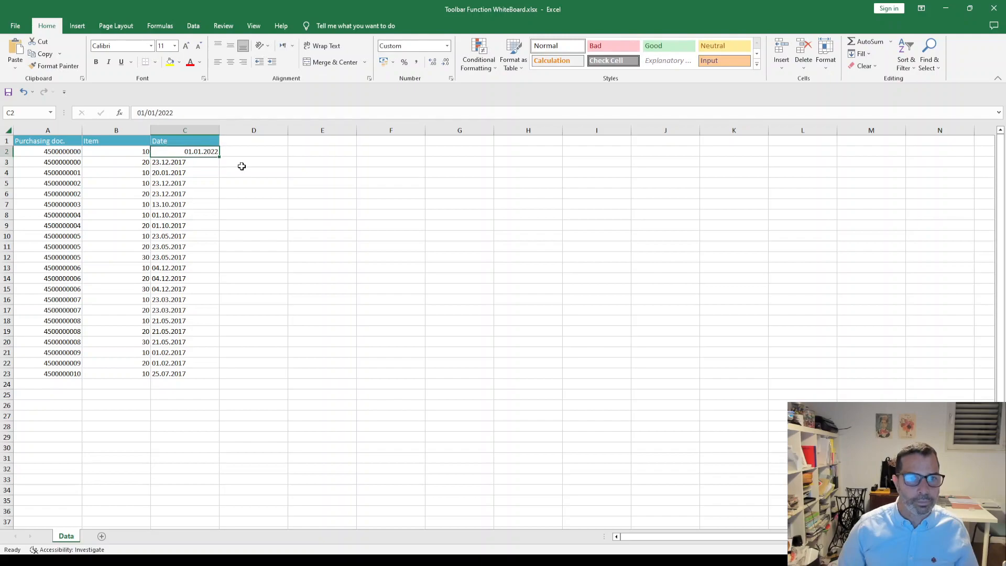
key("ctrl+c")
key("Down")
key("shift+Down")
key("shift+Down")
key("shift+Down")
key("shift+Down")
key("shift+Down")
key("shift+Down")
key("shift+Down")
key("shift+Down")
key("shift+Down")
key("shift+Down")
key("shift+Down")
key("shift+Down")
key("shift+Down")
key("shift+Down")
key("shift+Down")
key("shift+Down")
key("shift+Down")
key("shift+Down")
key("shift+Down")
key("shift+Down")
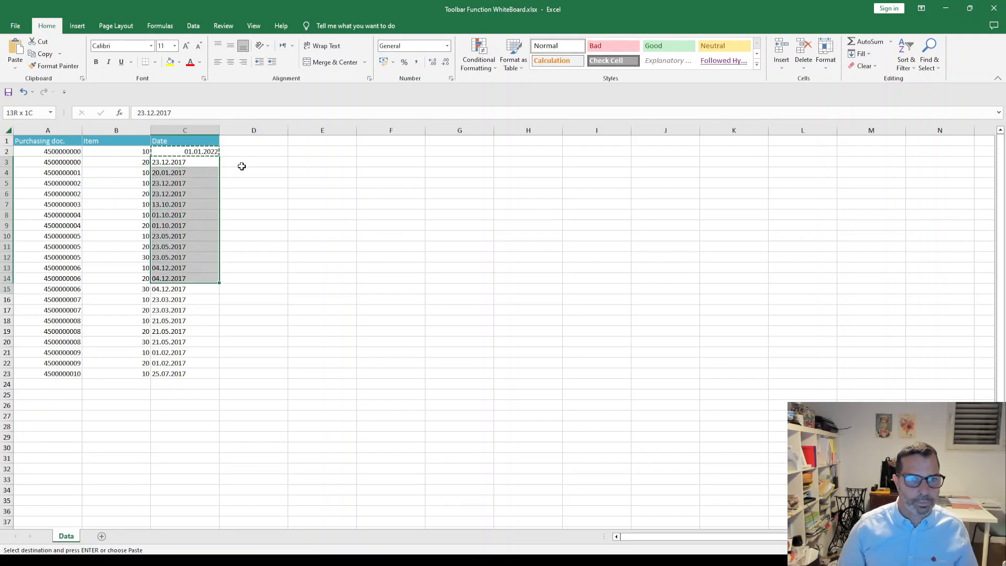
key("ctrl+v")
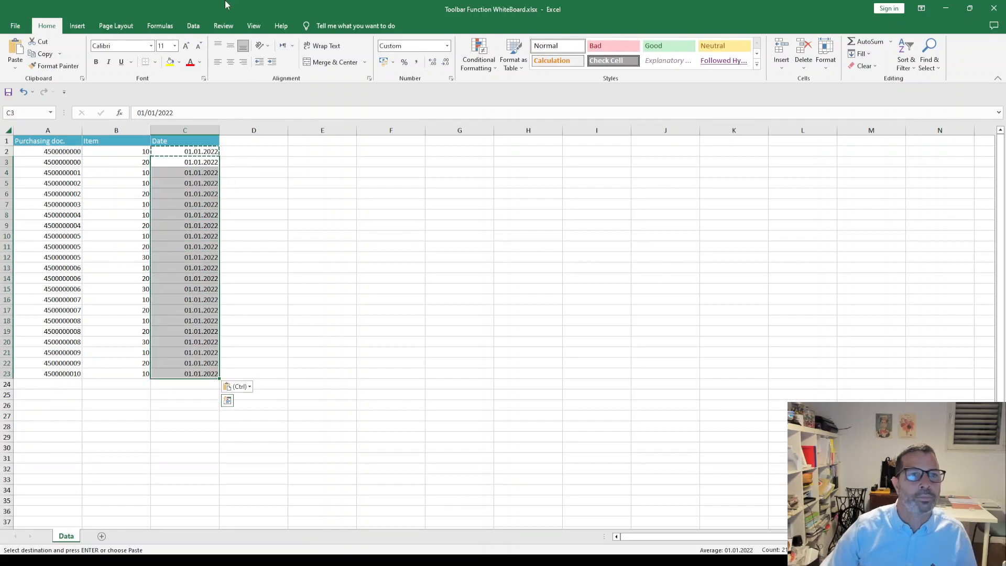
key("Escape")
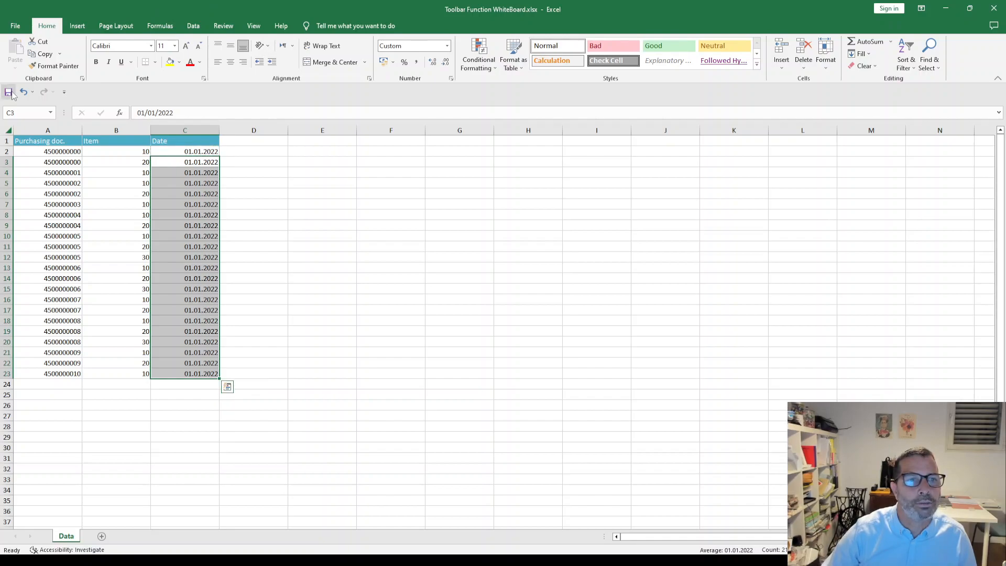
- Save the Excel workbook, switch to the SAP Toolbar Function WhiteBoard and import Toolbar Function WhiteBoard.xlsx into it
left_click(13, 92)
left_click(435, 561)
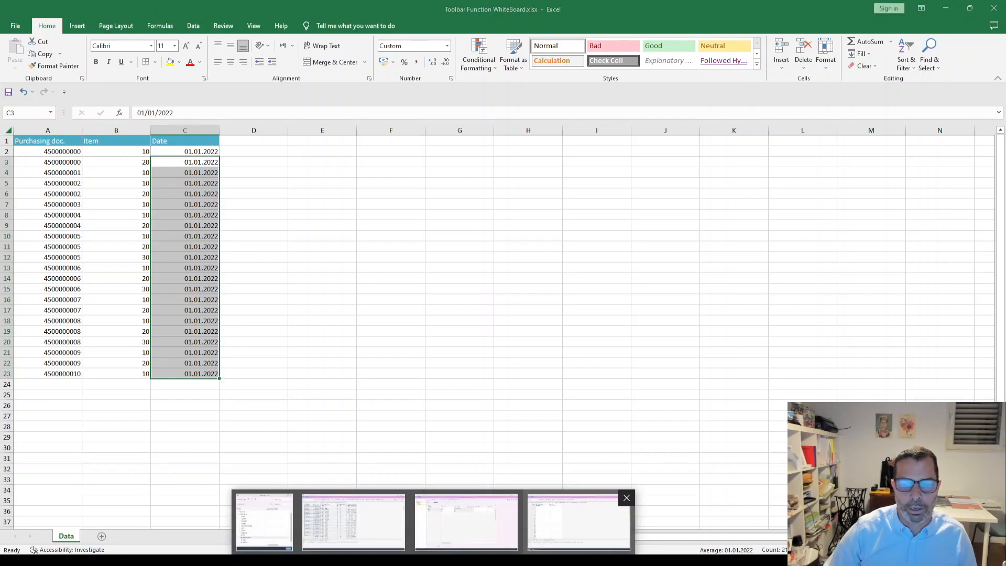
left_click(576, 526)
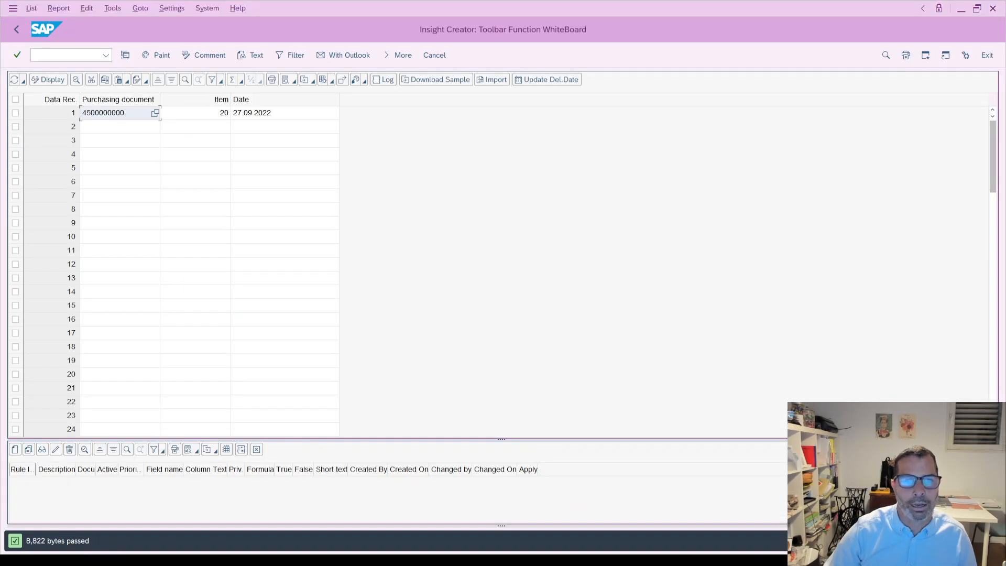
left_click(492, 82)
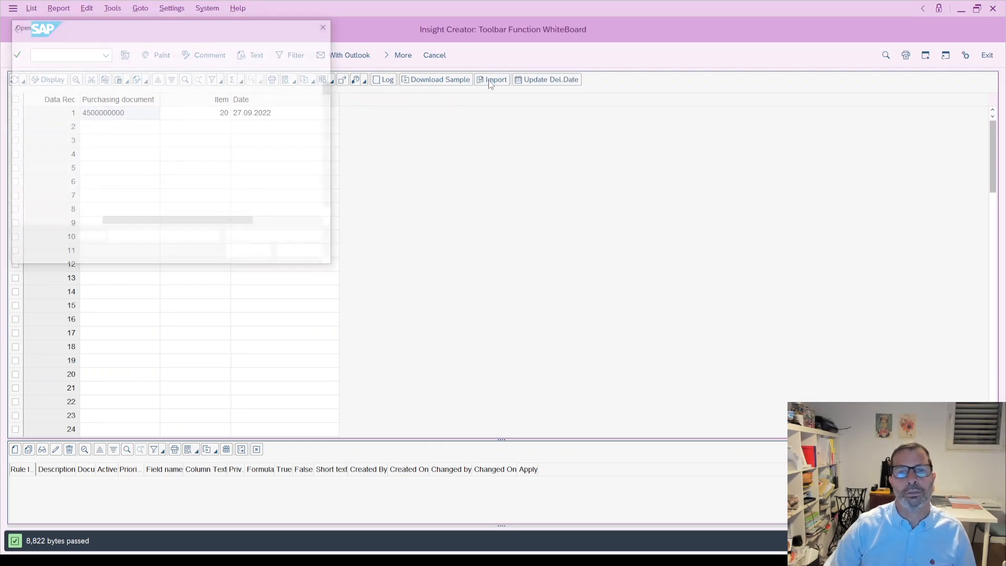
double_click(158, 95)
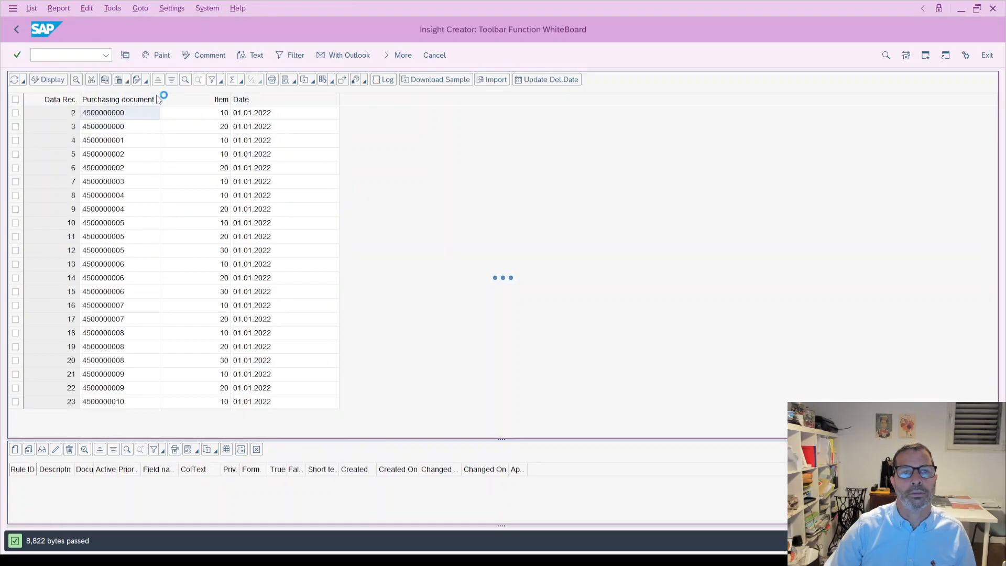
- Run the delivery date update for all imported WhiteBoard rows and close the resulting log
left_click(15, 99)
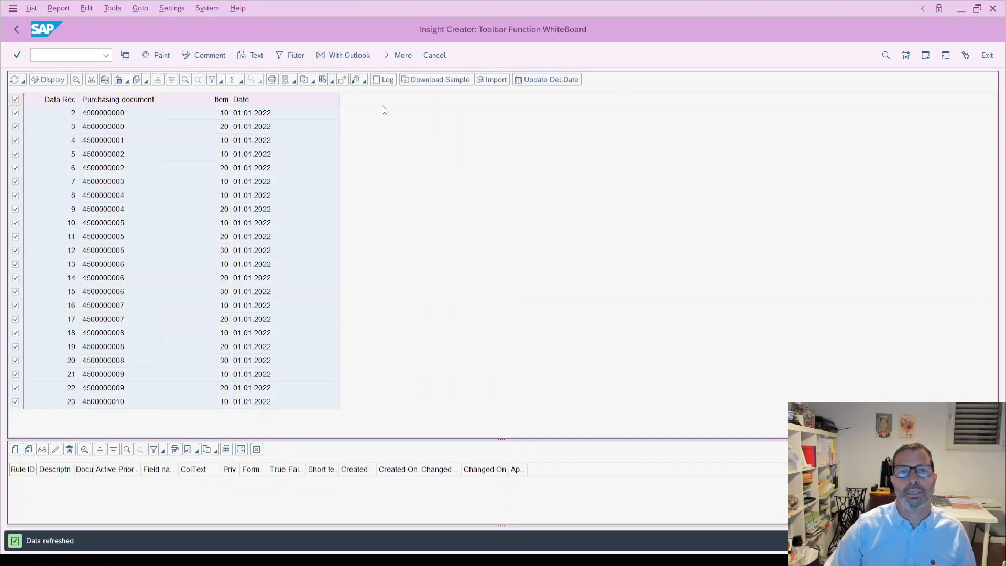
left_click(548, 82)
left_click(548, 81)
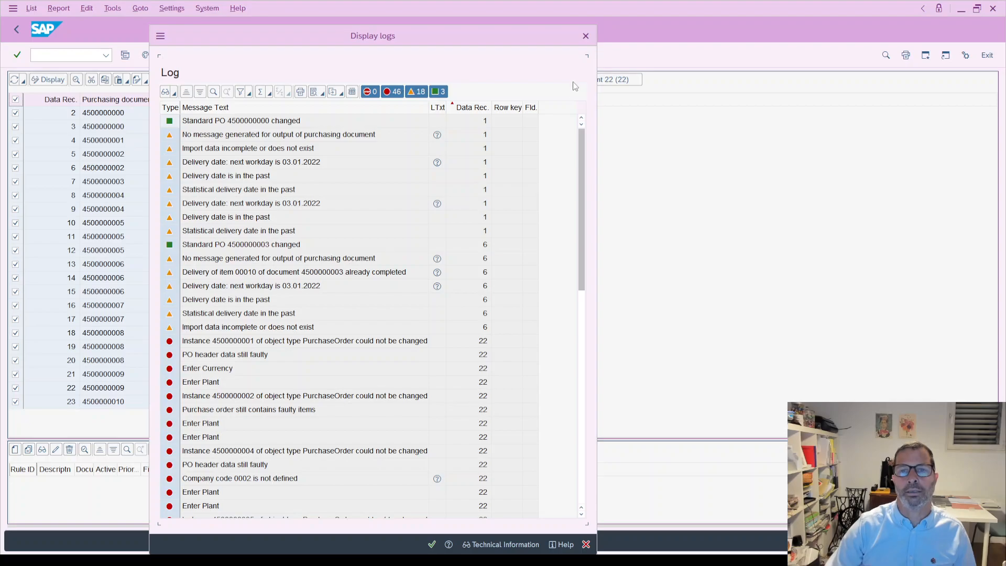
left_click(586, 36)
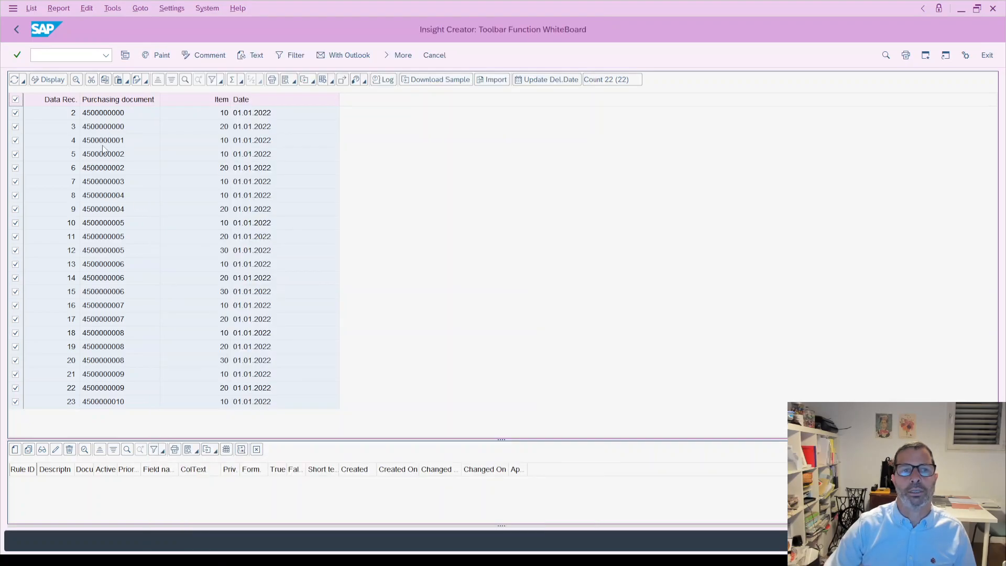
- Open the purchase order from the first WhiteBoard row to check its item delivery dates, and switch to the Google Slides presentation
left_click(101, 117)
double_click(102, 114)
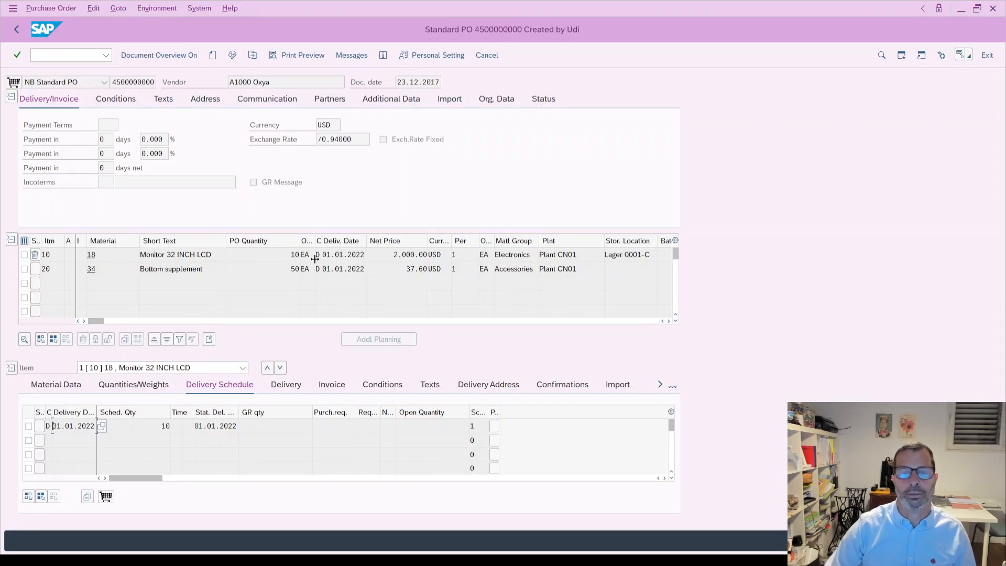
key("alt+Tab")
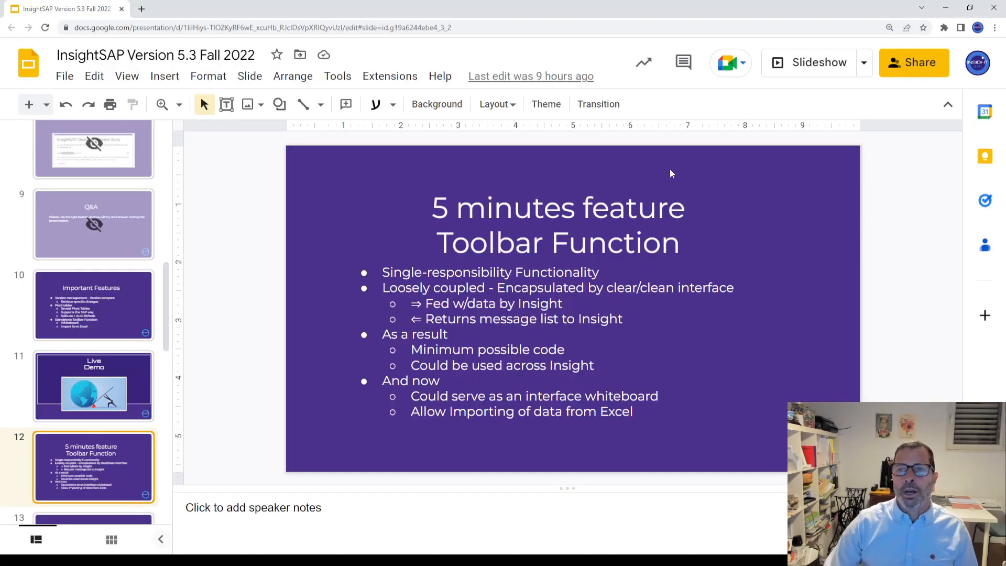